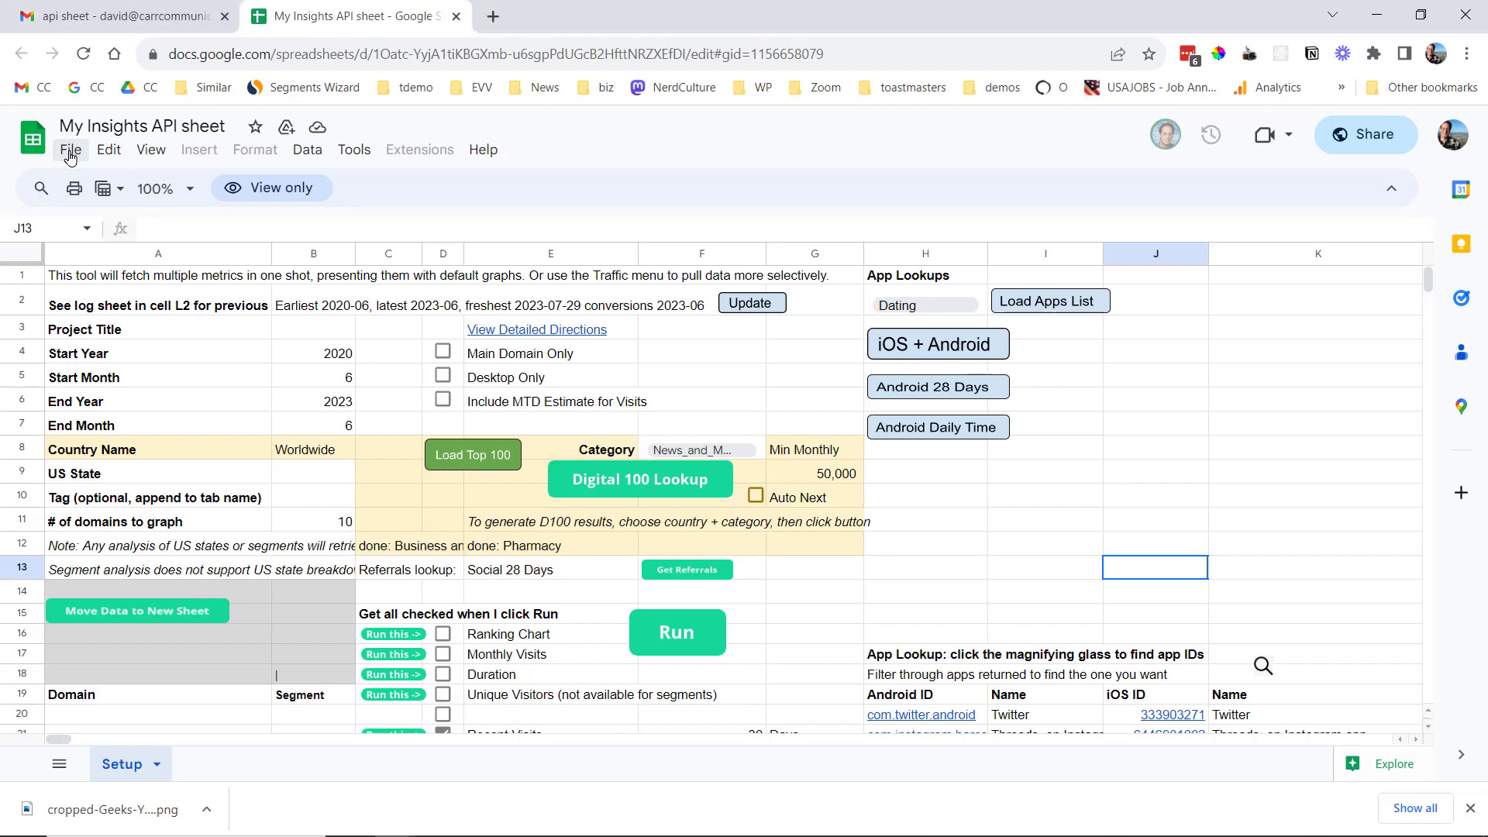
Make a copy of the My Insights API sheet spreadsheet
left_click(70, 155)
left_click(142, 281)
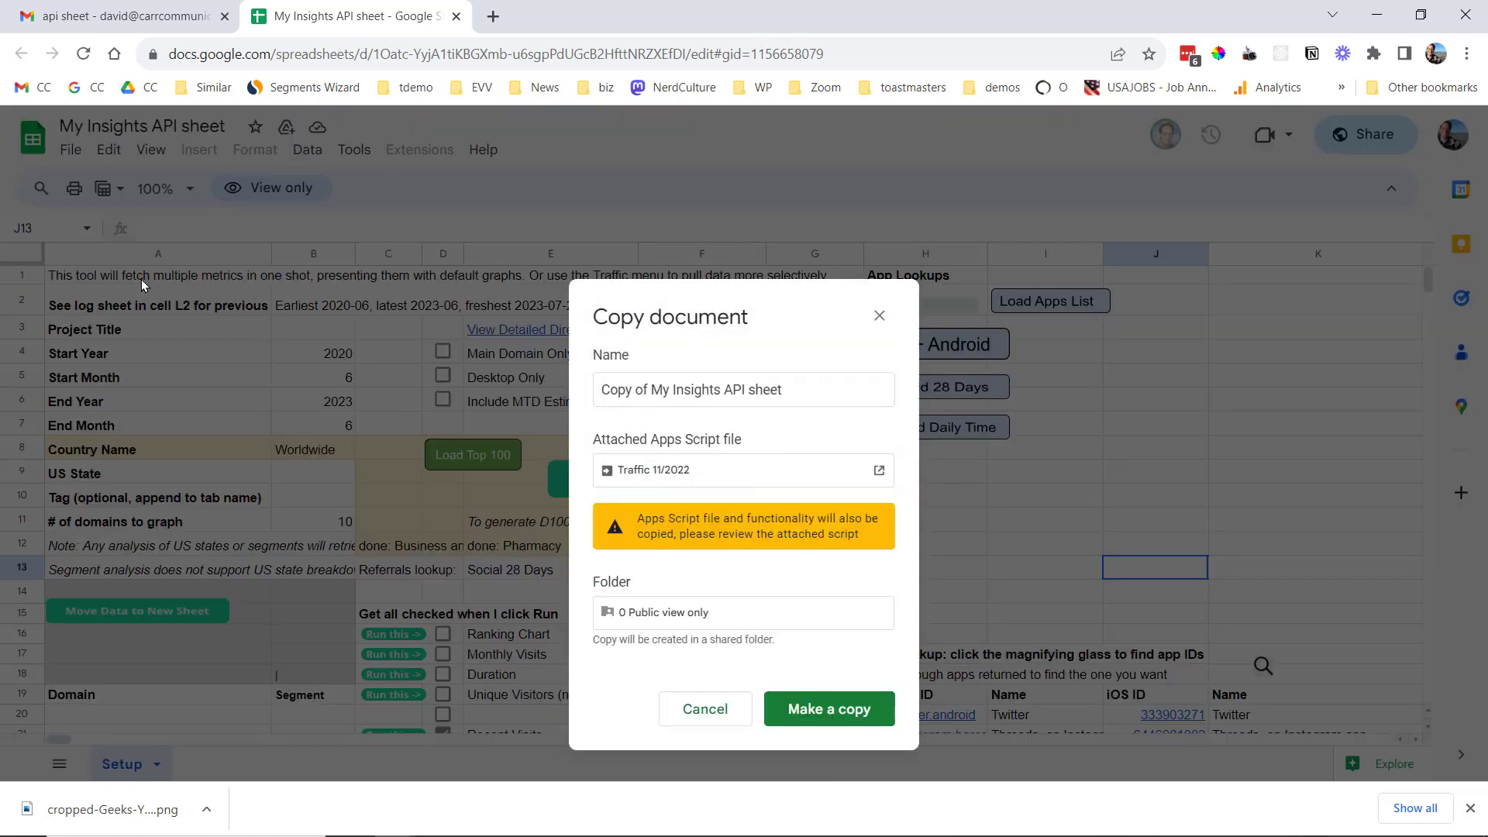
left_click(832, 709)
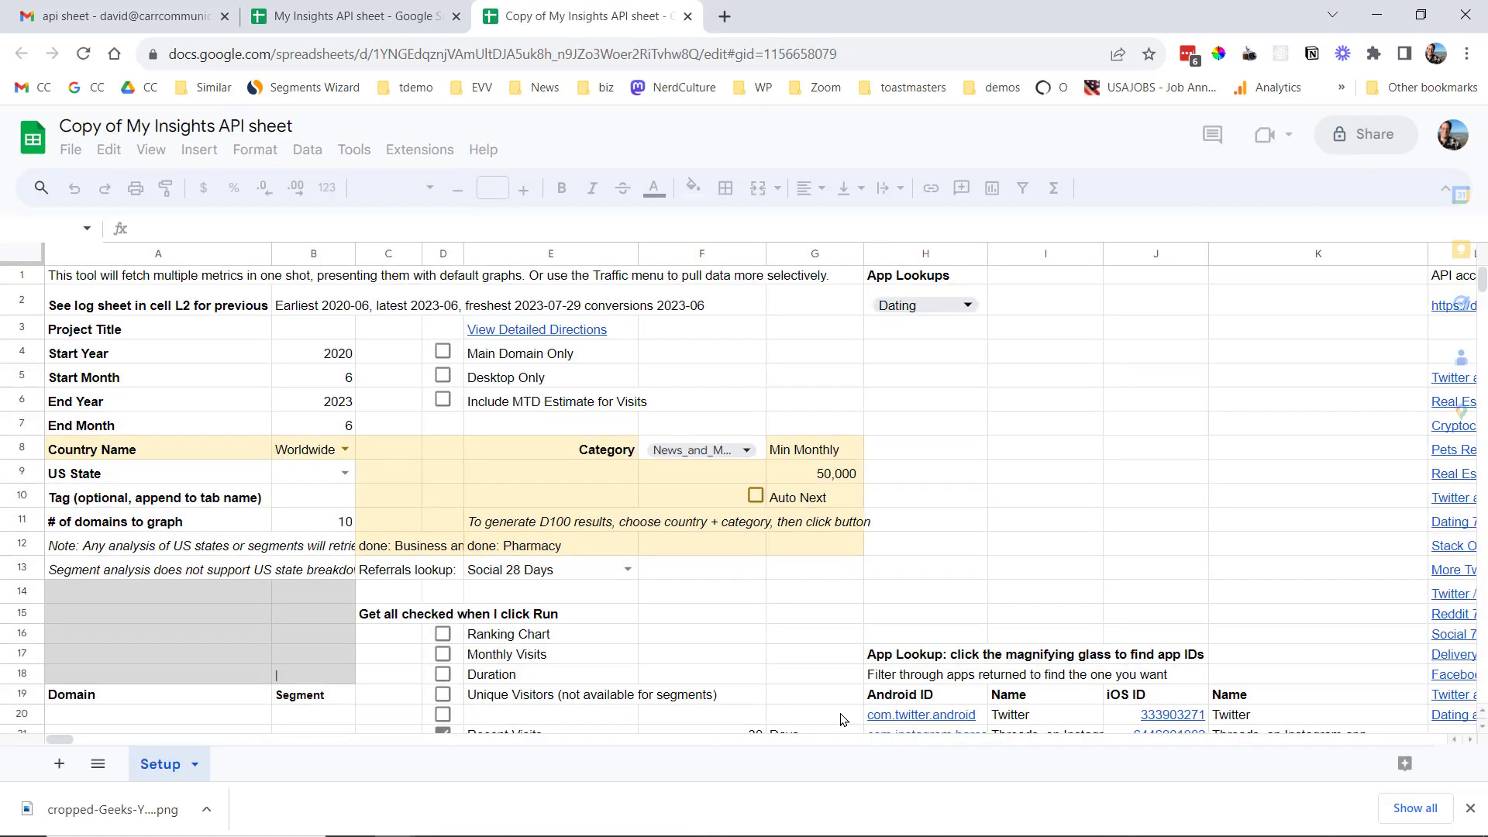
Clear the contents of columns L through AD in the copied Setup sheet
left_click(1045, 496)
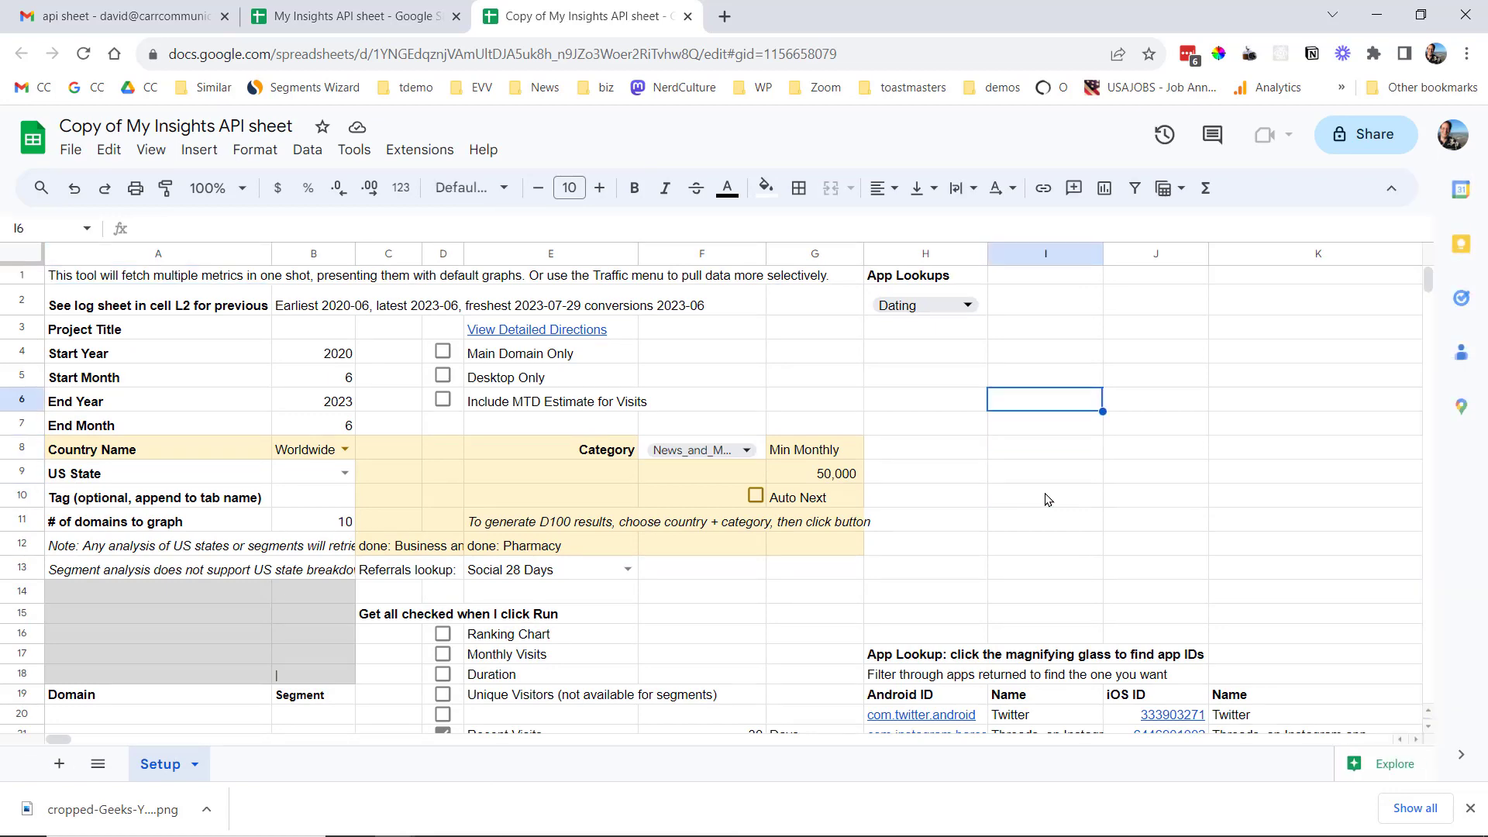
key("Right")
key("Right")
key("Right")
key("Right")
key("Right")
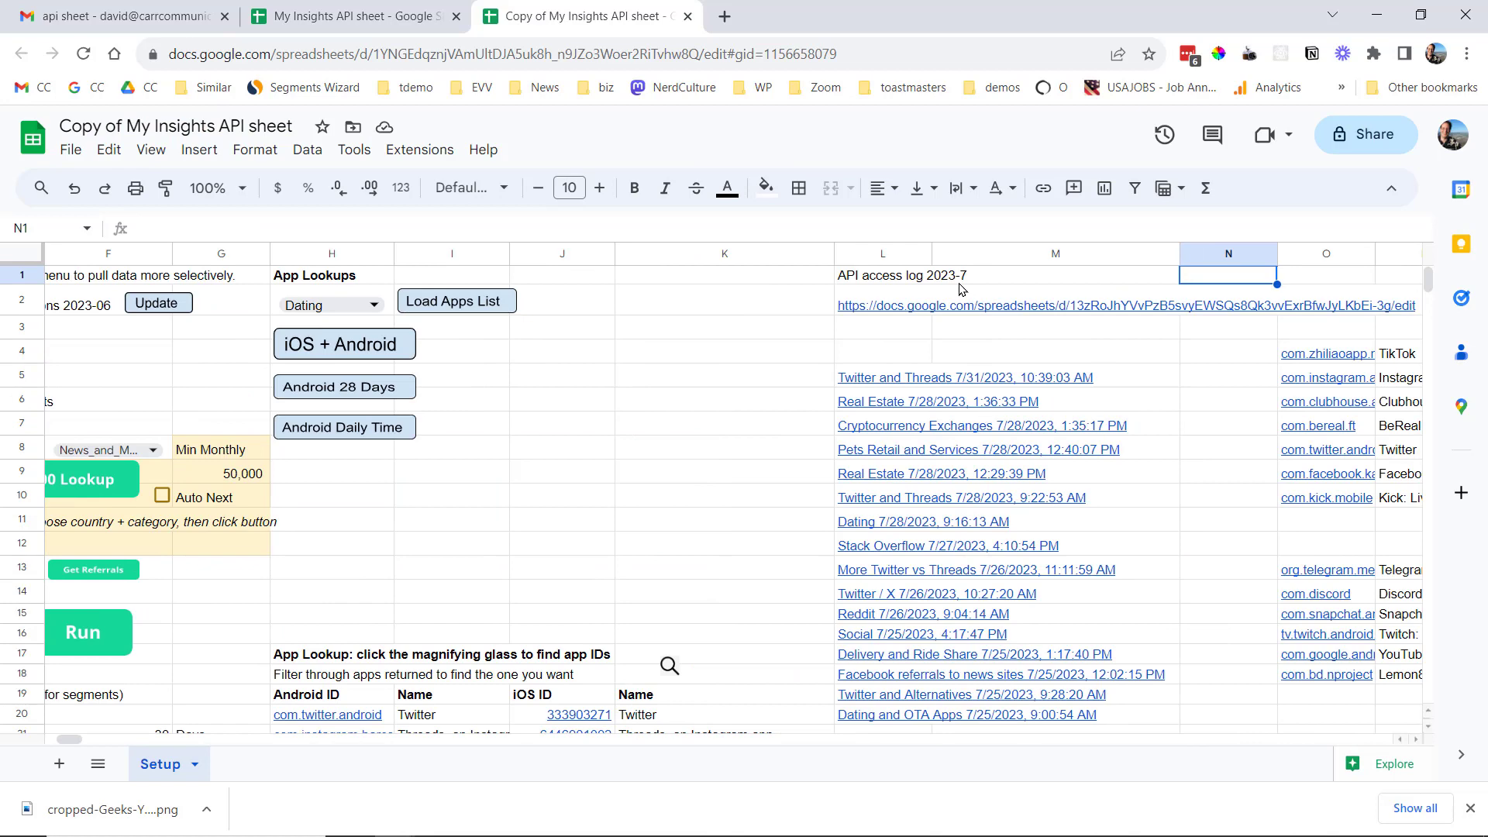
left_click(889, 248)
key("shift+Right")
key("shift+Right")
key("shift+Right")
key("shift+Right")
key("shift+Right")
key("shift+Right")
key("shift+Right")
key("shift+Right")
key("shift+Right")
key("shift+Right")
key("shift+Right")
key("shift+Right")
key("shift+Right")
key("shift+Right")
key("shift+Right")
key("shift+Right")
key("shift+Right")
key("shift+Right")
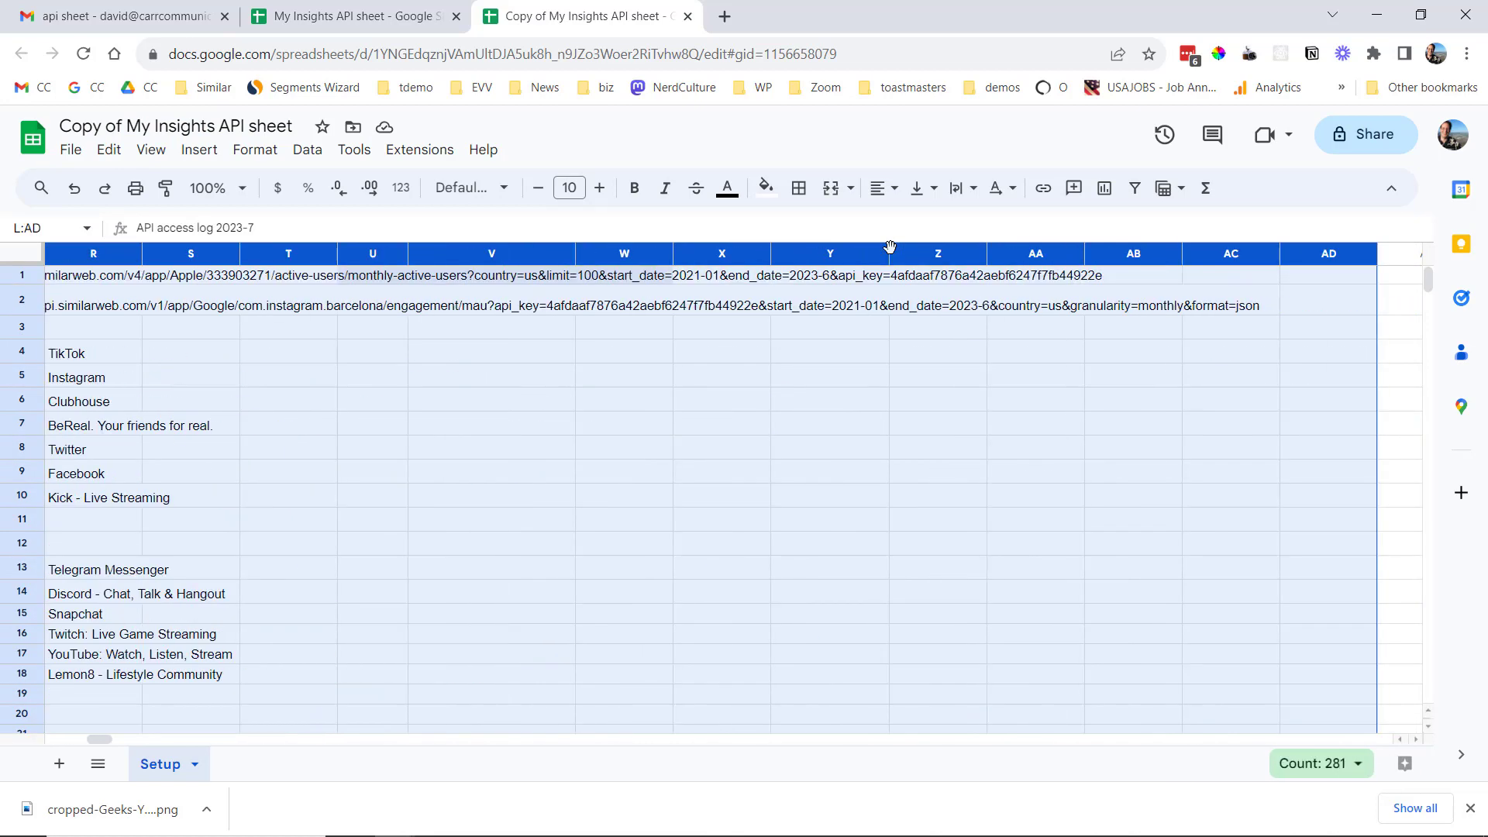
key("Delete")
key("ctrl+Home")
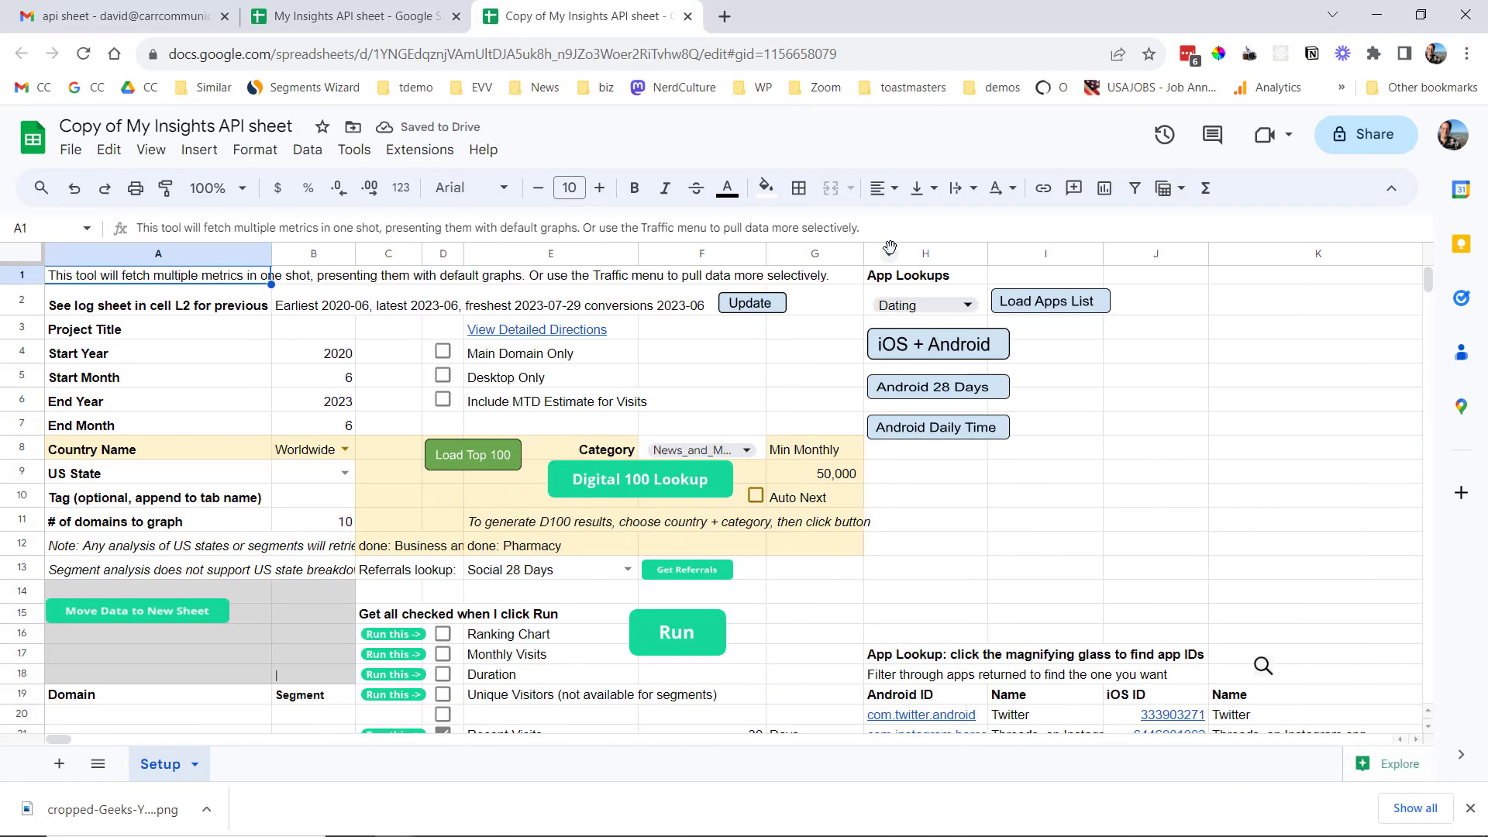
Review the project title, date range and country settings in the setup area
key("Down")
key("Down")
key("Down")
key("Down")
key("Down")
key("Down")
key("Down")
key("Down")
key("Down")
key("Down")
key("Down")
key("Down")
key("Down")
key("Down")
key("Down")
key("Down")
key("Down")
key("Down")
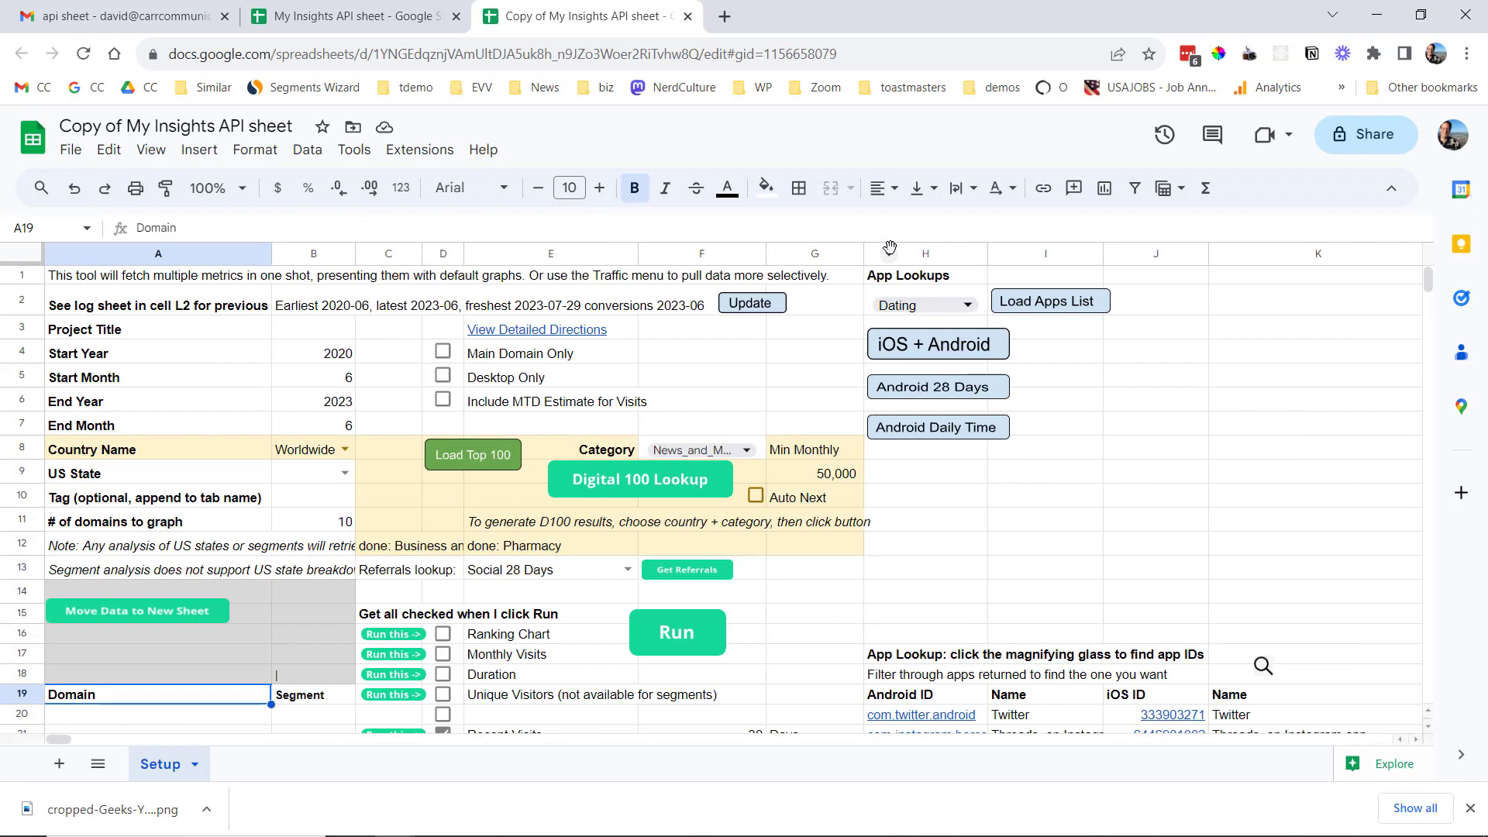
key("Up")
key("Up")
key("Up")
key("Up")
key("Up")
key("Up")
key("Up")
key("Up")
key("Up")
key("Up")
key("Up")
key("Up")
key("Up")
key("Up")
key("Up")
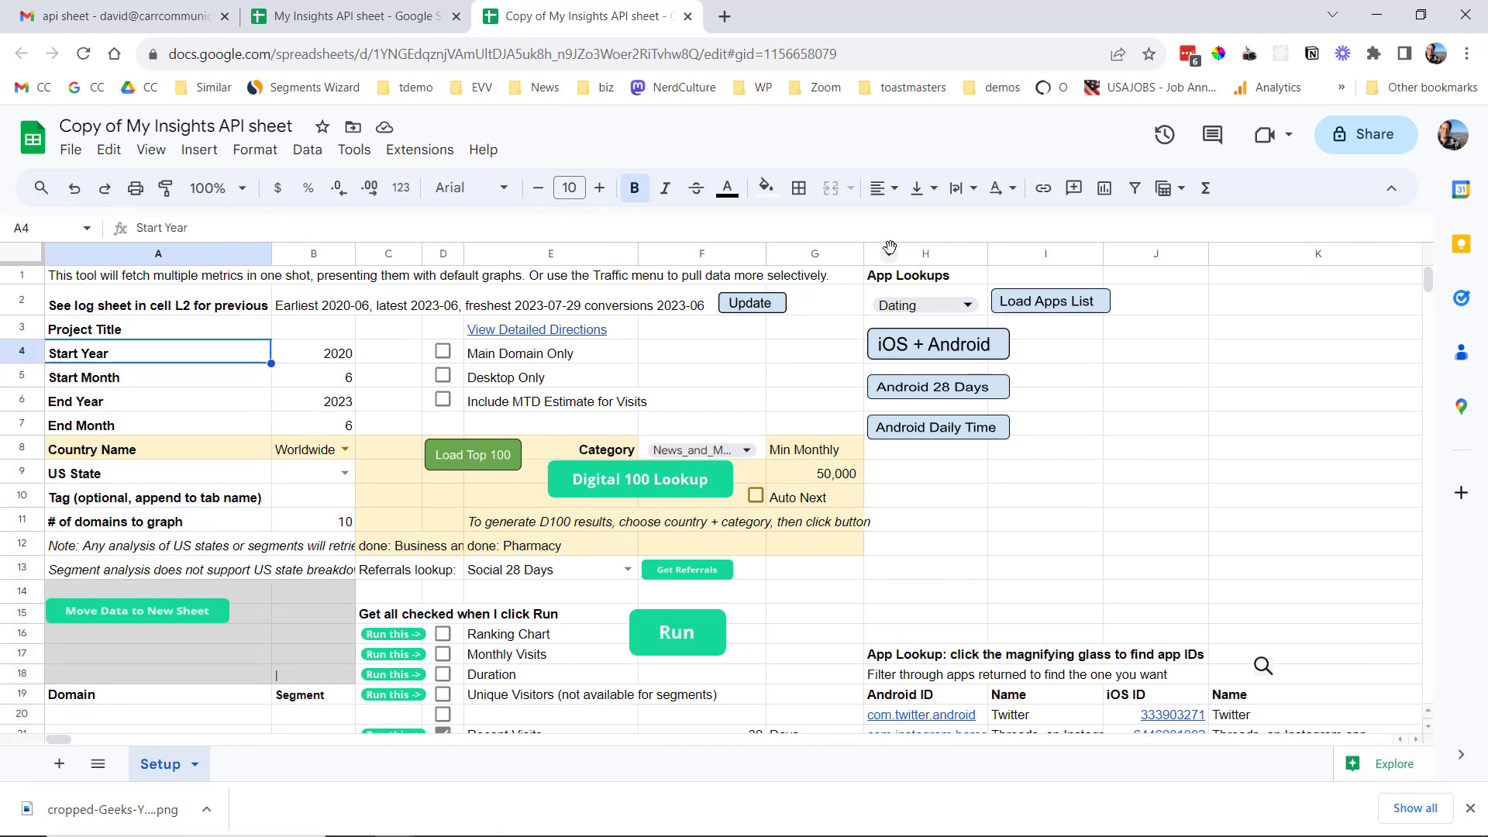
key("Right")
key("Down")
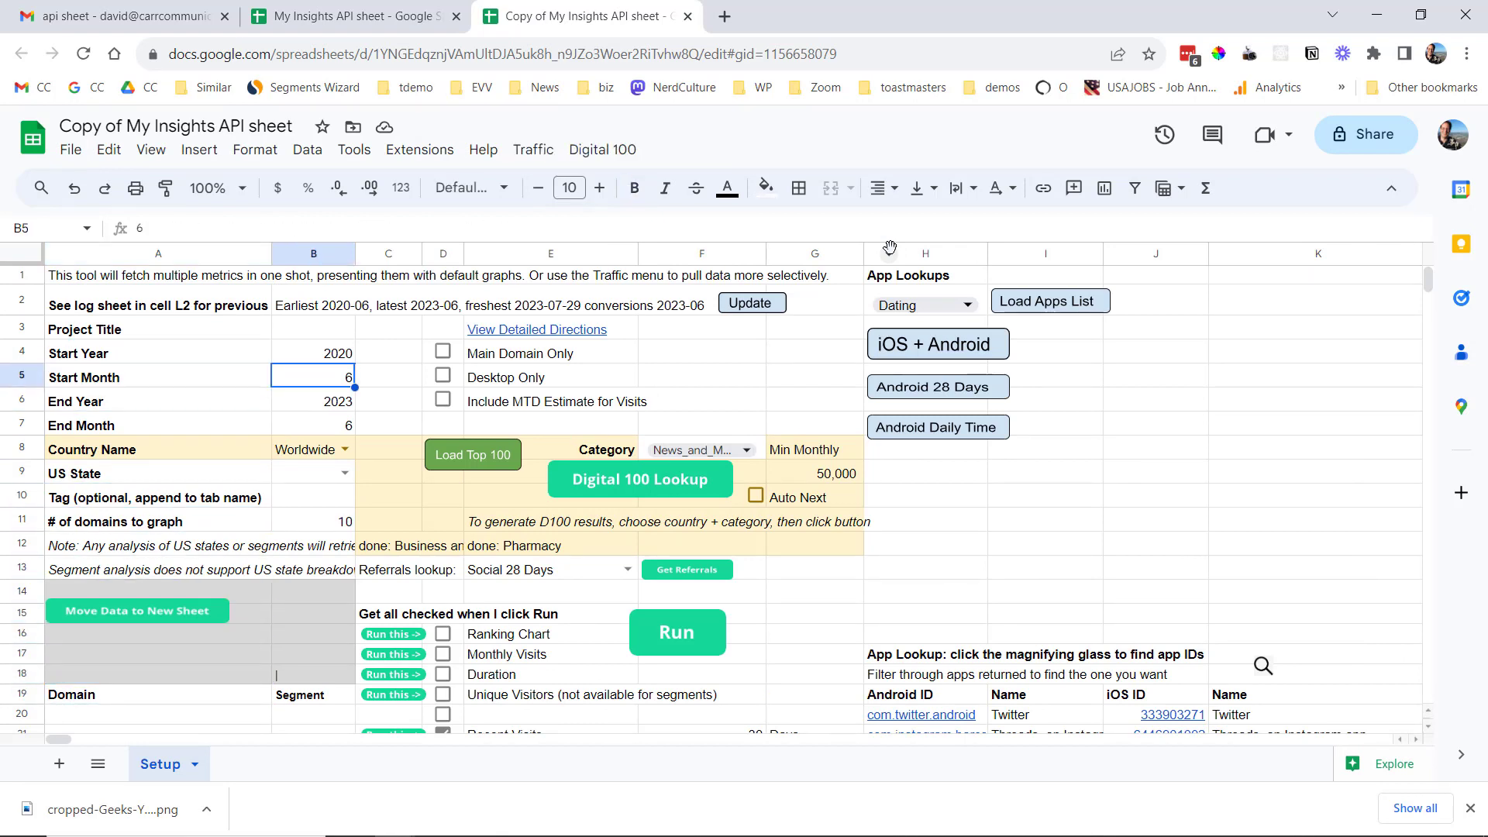
key("Down")
key("Down")
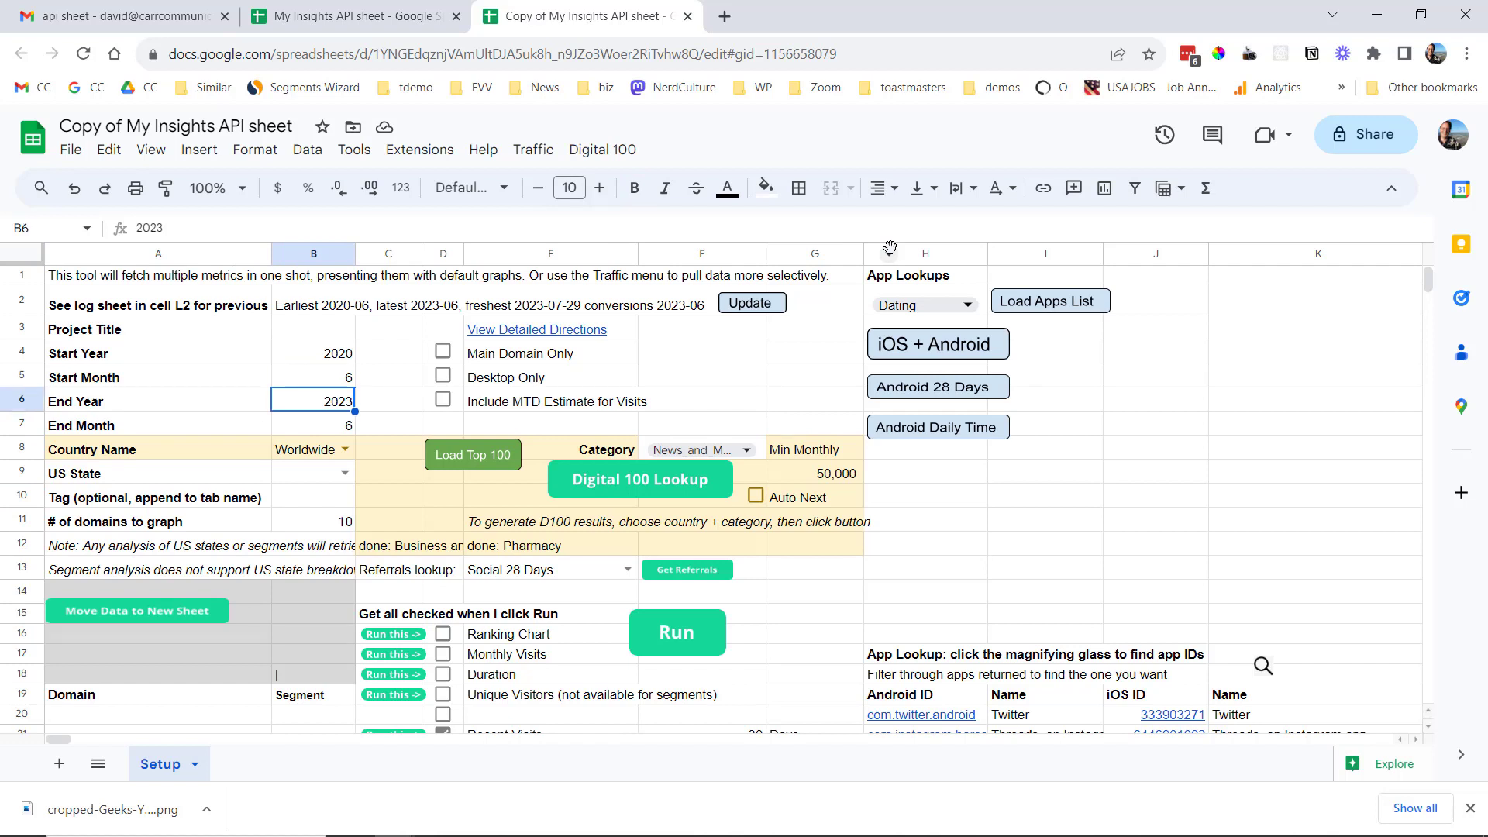
key("Down")
key("Down")
key("Down")
key("Down")
key("Down")
key("Down")
key("Down")
key("Down")
key("Down")
key("Down")
key("Down")
key("Down")
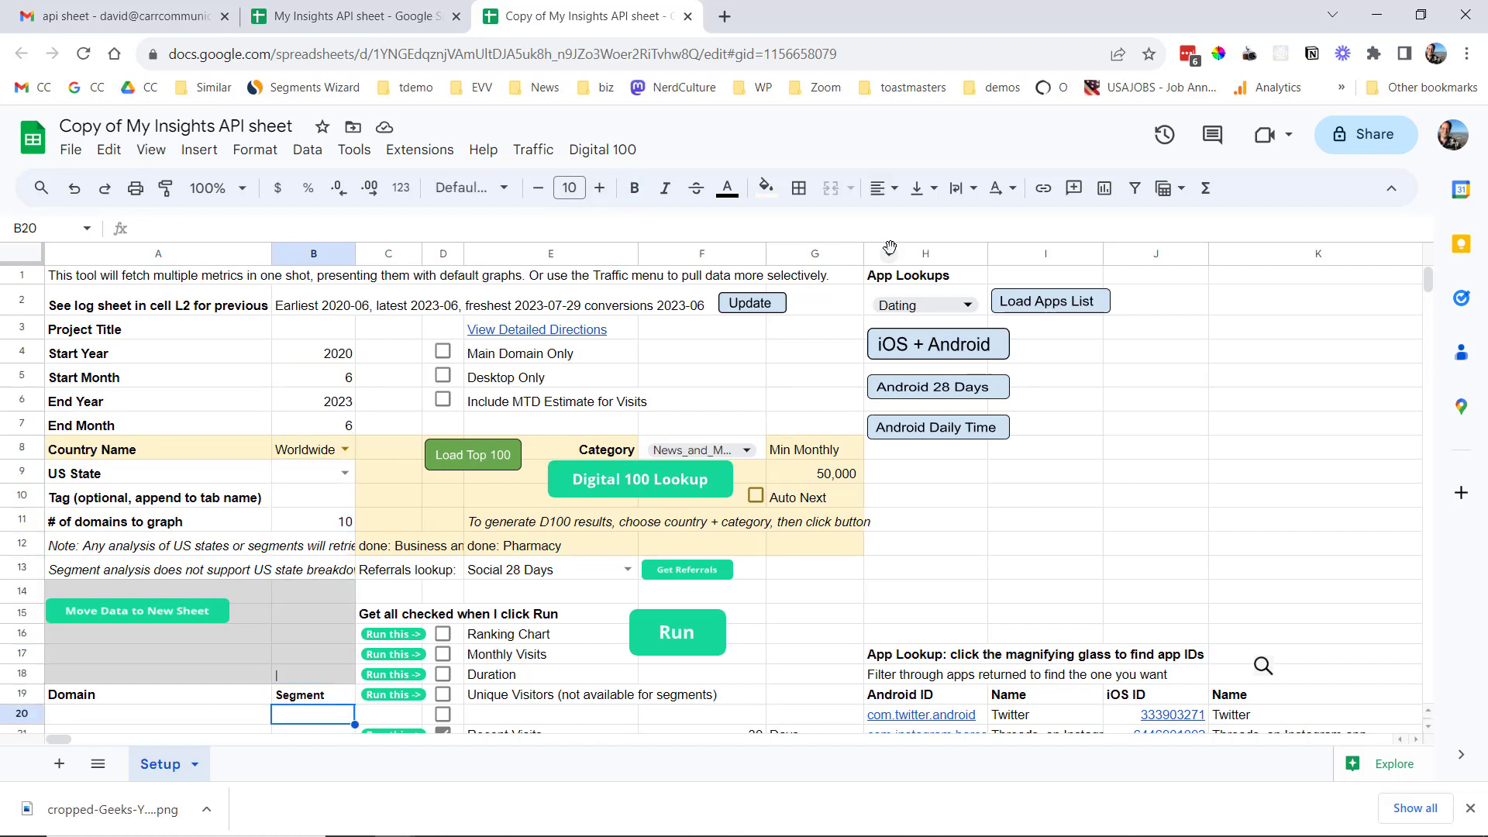
Examine the domain list and the metric options listed below it
key("Down")
key("Left")
key("Down")
key("Down")
key("Down")
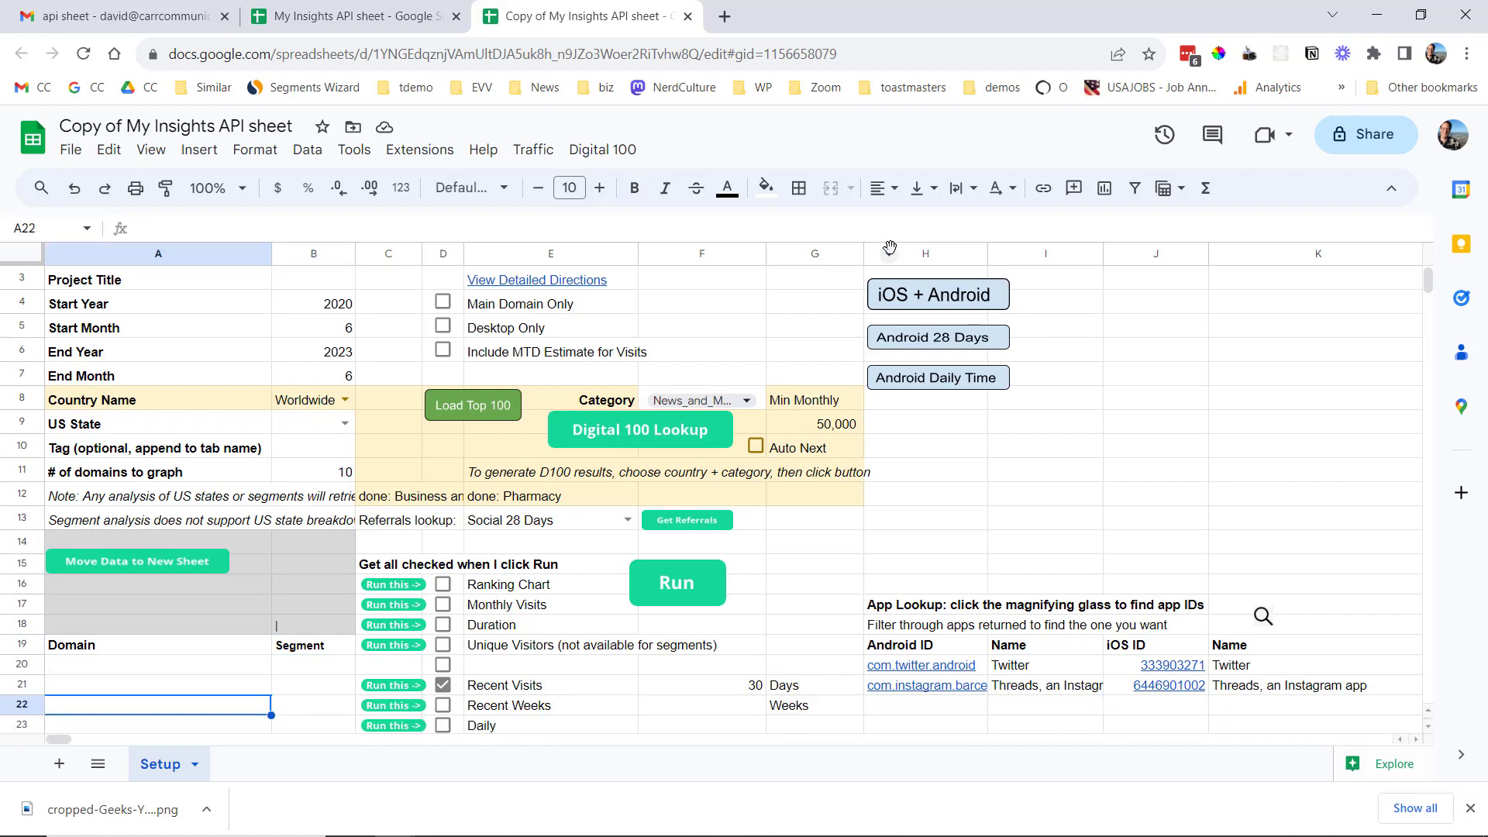
key("Up")
key("Up")
key("Up")
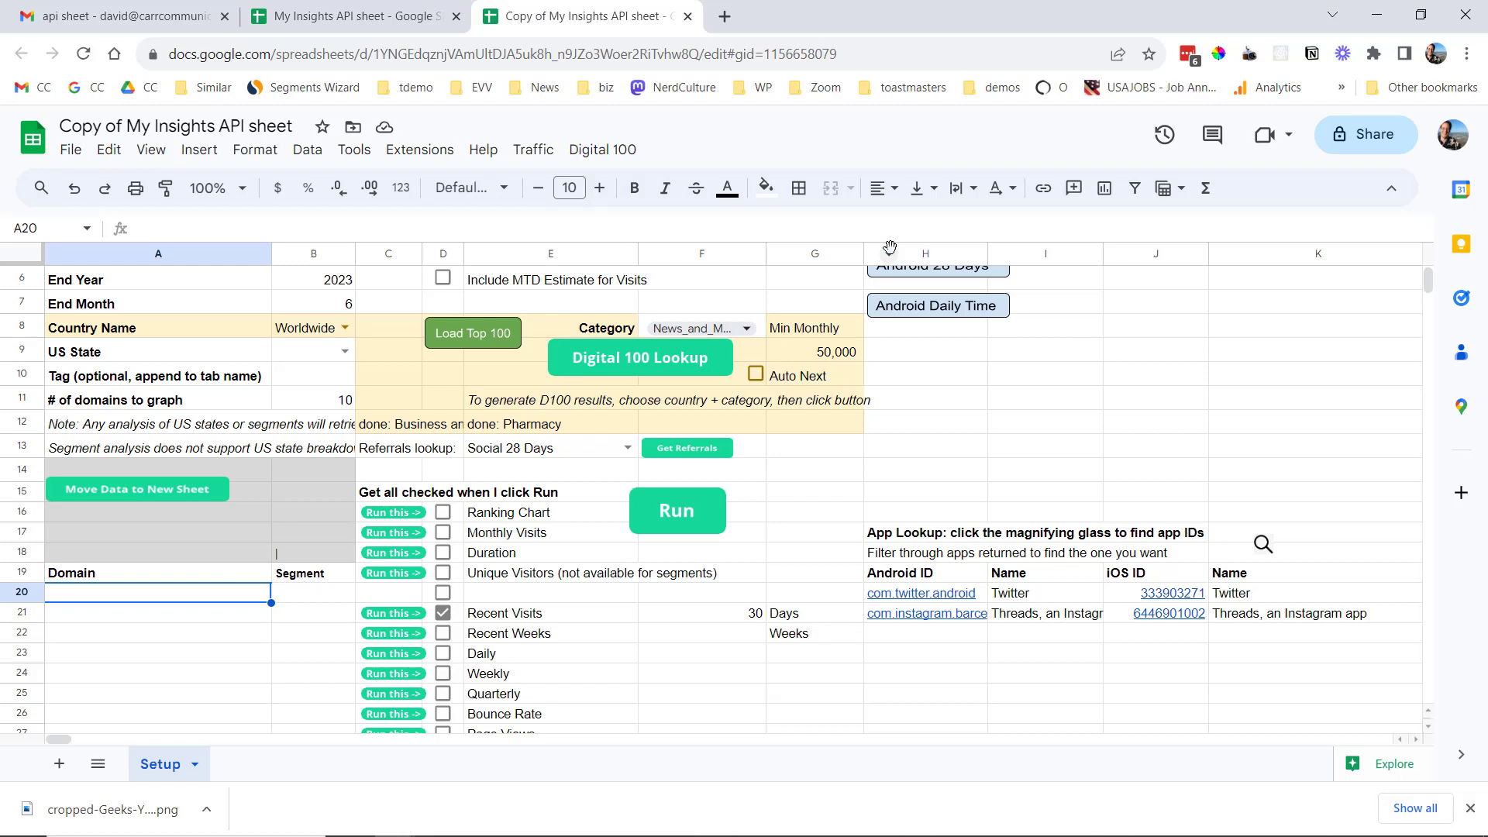
key("Down")
key("Down")
key("Down")
key("Down")
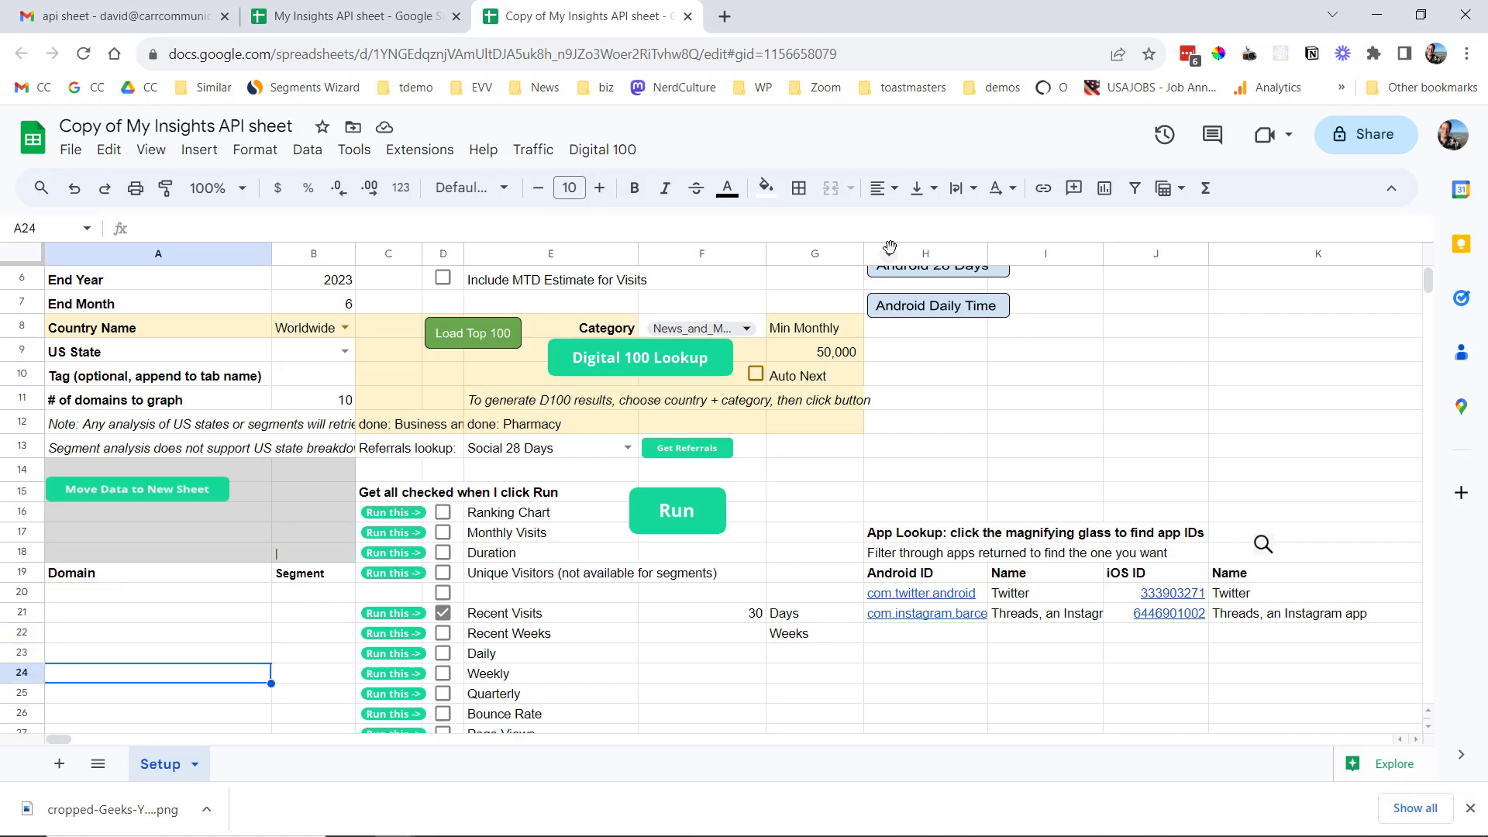
key("Down")
key("Up")
key("Up")
key("Up")
key("Up")
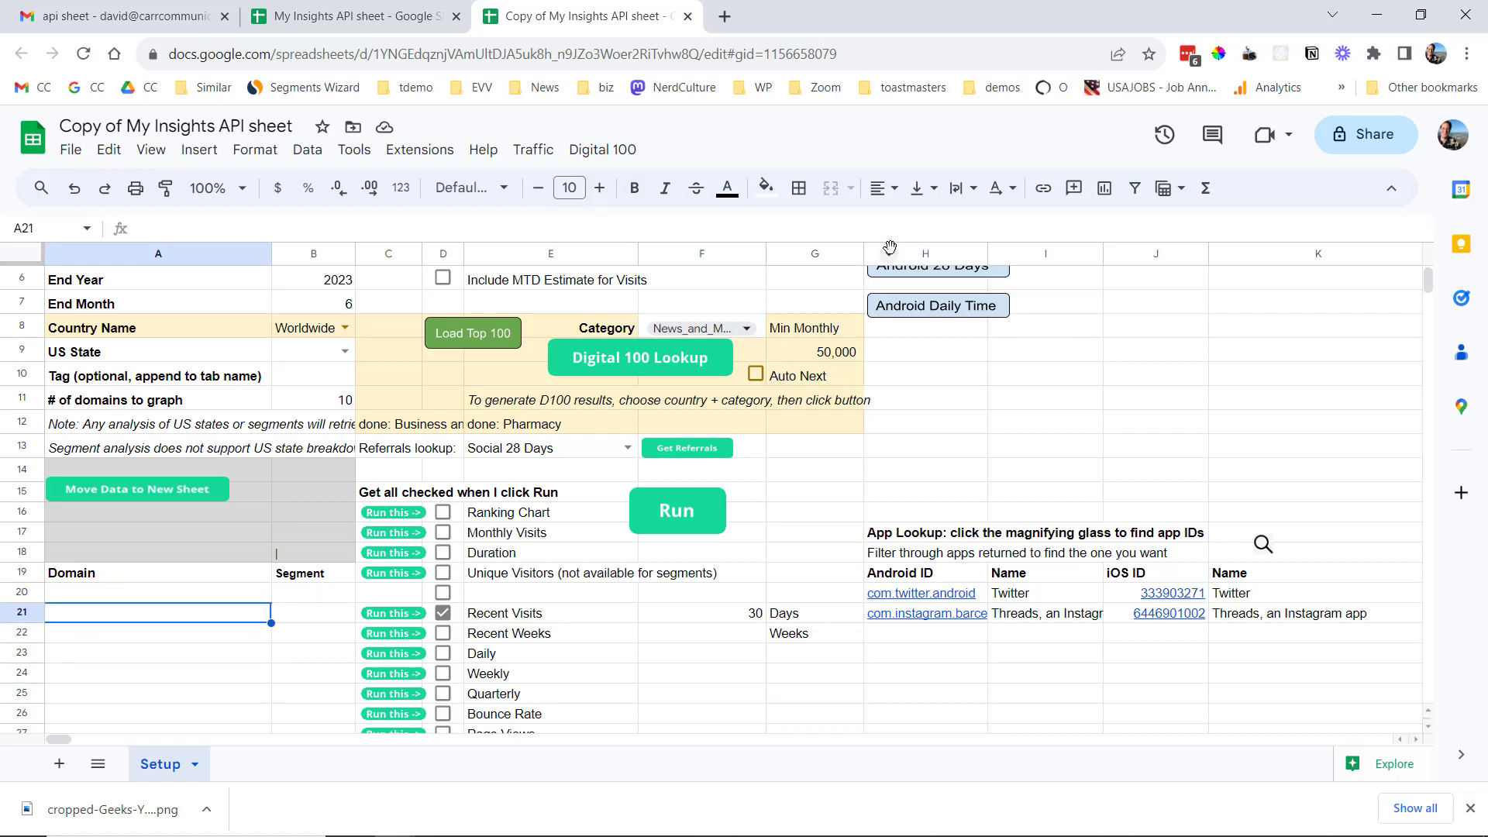
Check the Ranking Chart and Monthly Visits options
left_click(444, 513)
left_click(442, 533)
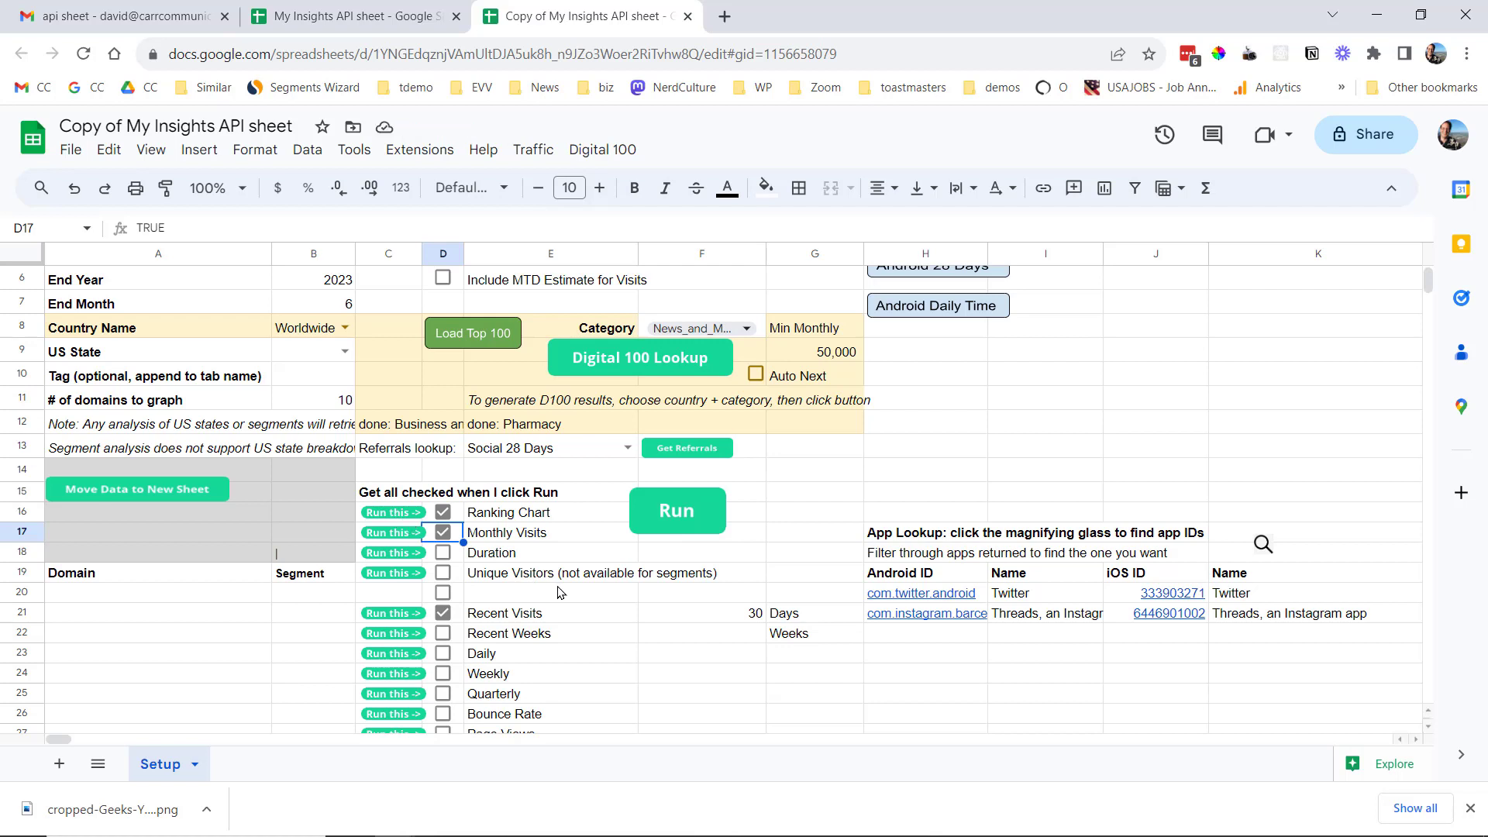
left_click(961, 431)
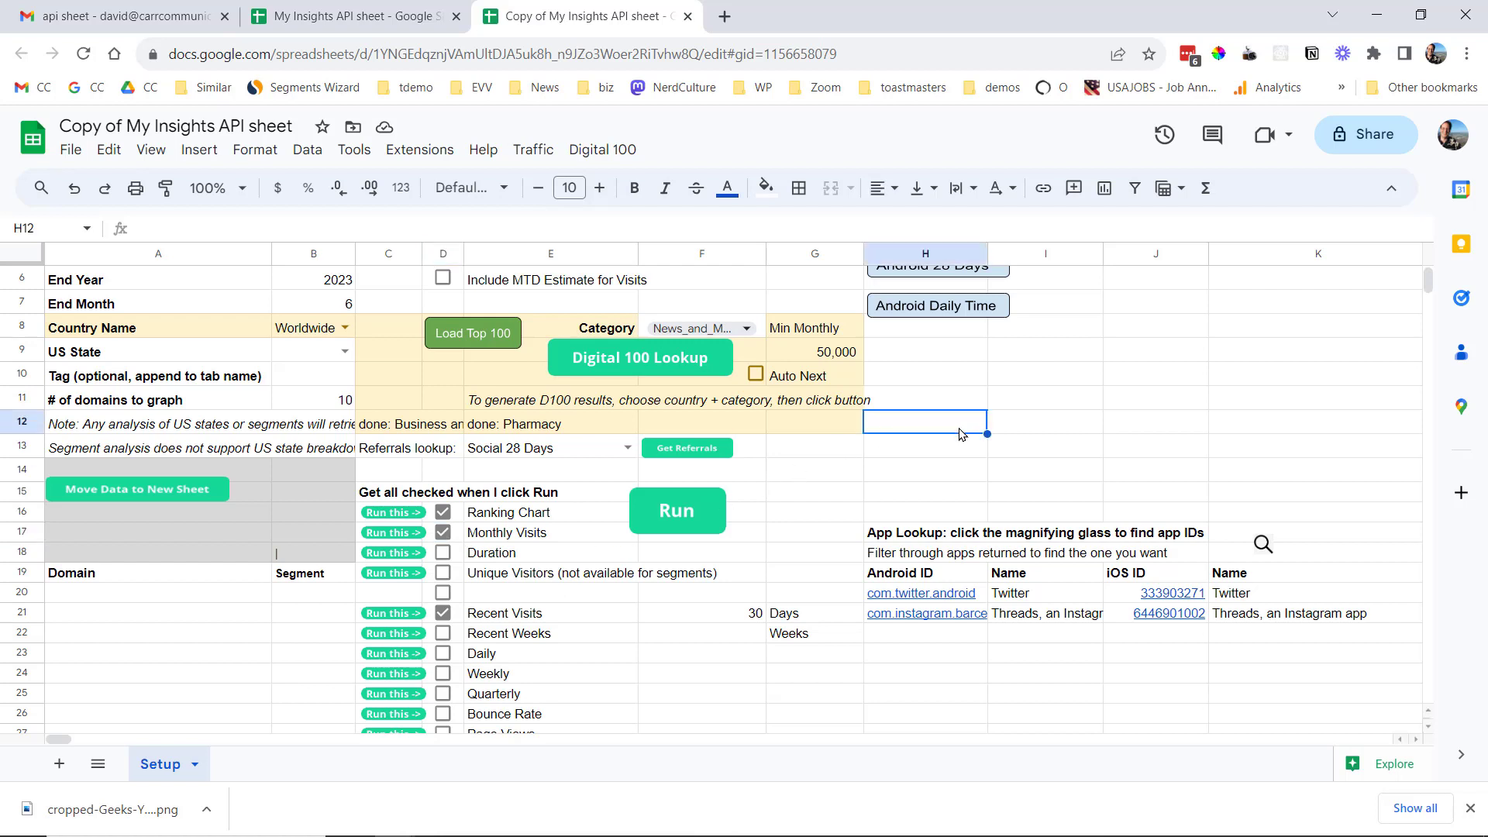
Examine the app lookup controls and buttons in the upper part of column H
key("Up")
key("Up")
key("Up")
key("Up")
key("Up")
key("Up")
key("Up")
key("Up")
key("Up")
key("Up")
key("Up")
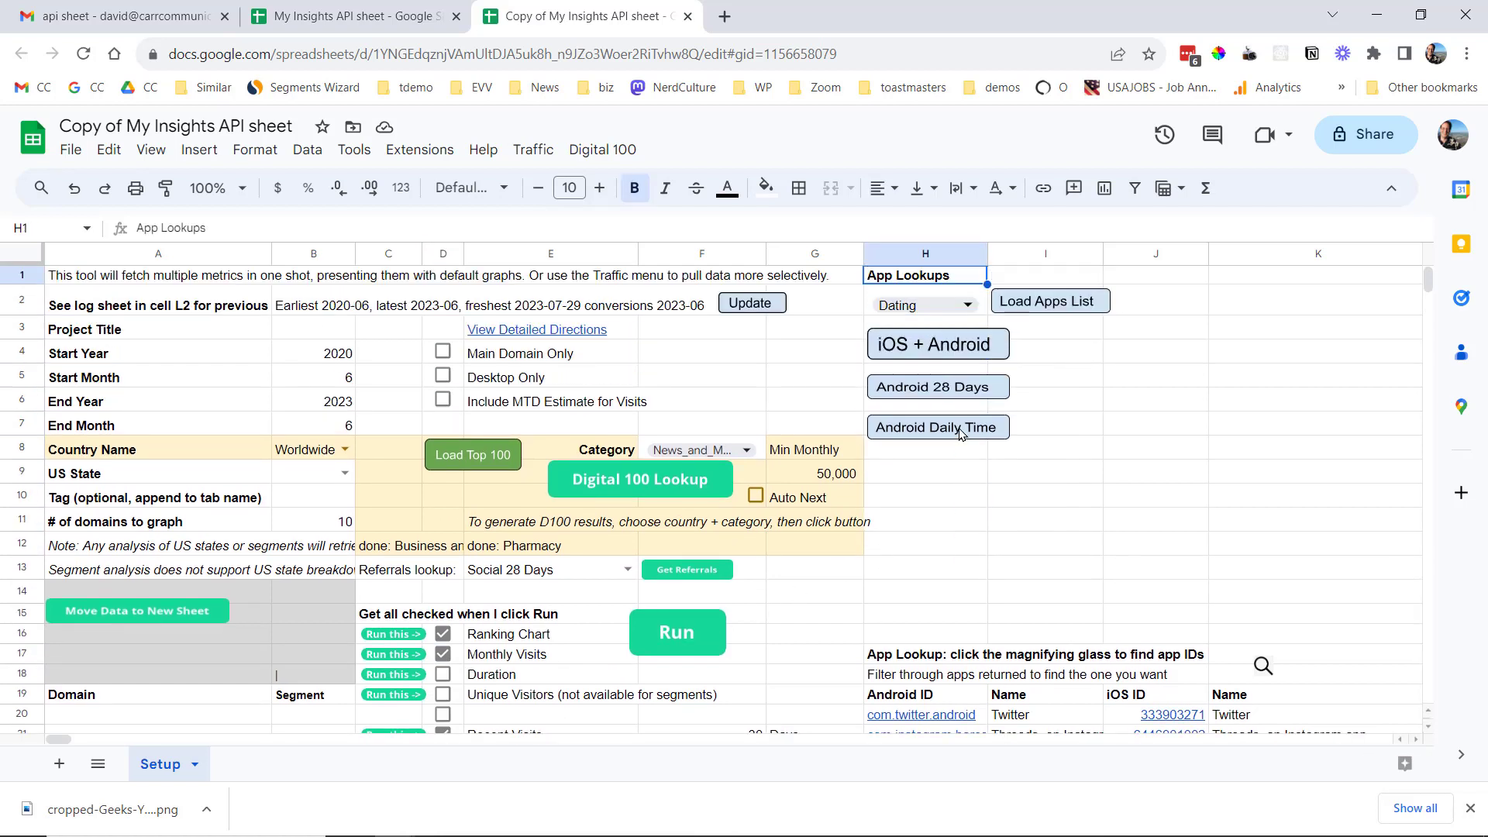
key("Down")
key("Down")
key("Down")
key("Down")
key("Down")
key("Down")
key("Down")
key("Down")
key("Down")
key("Down")
key("Down")
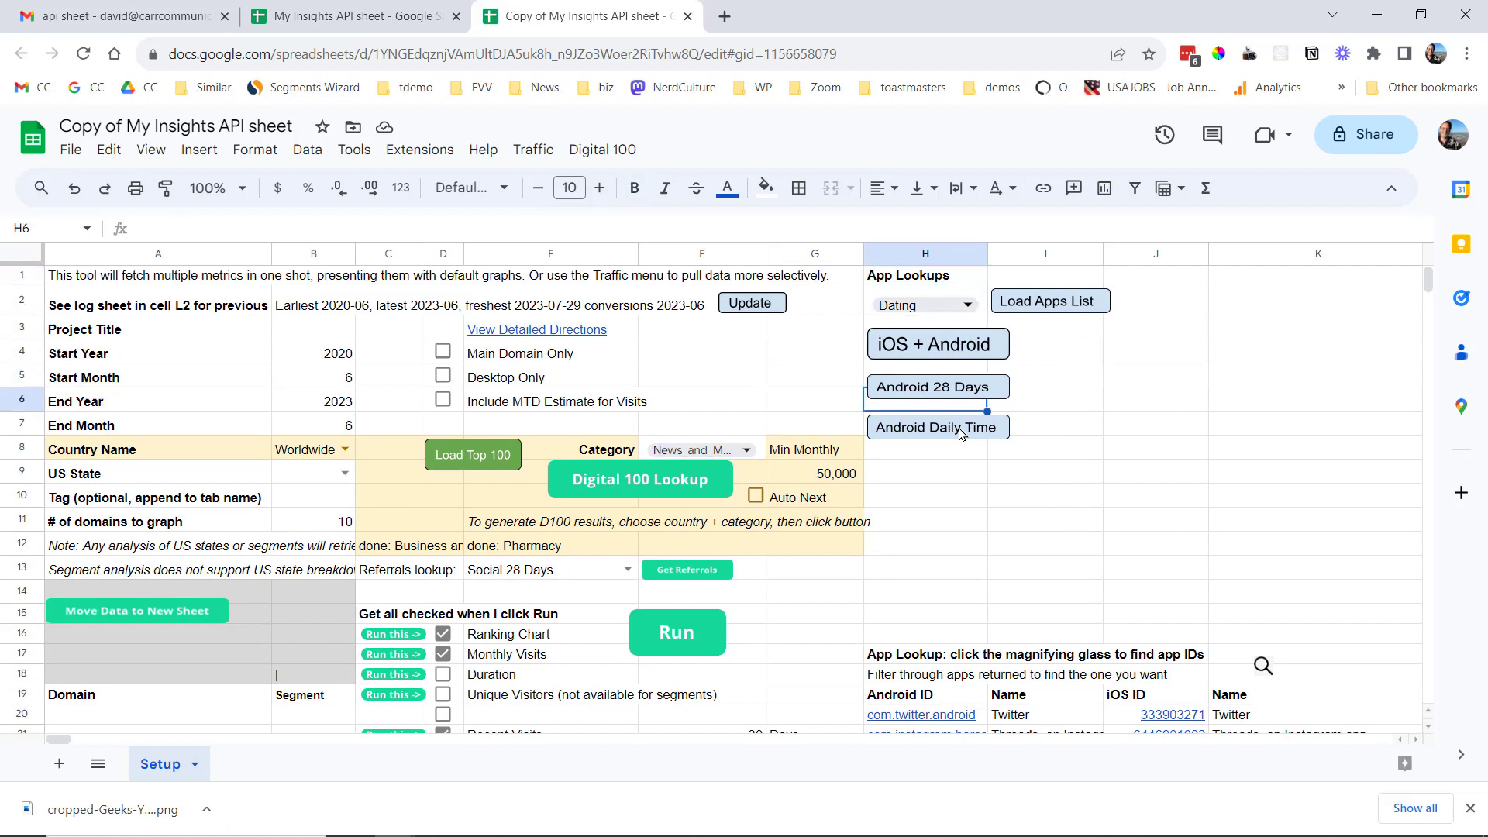
key("Down")
key("Down")
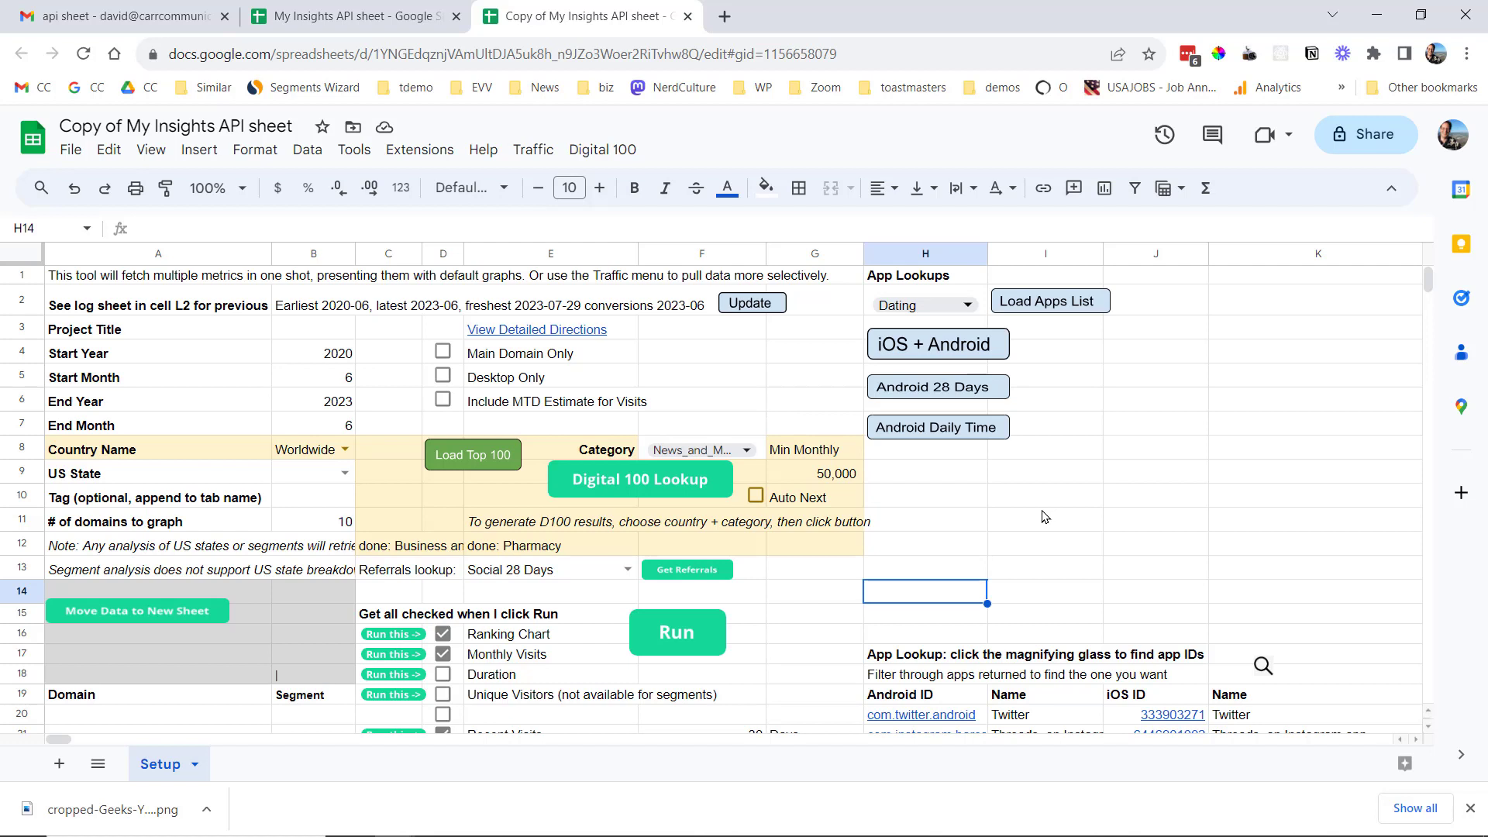
left_click(1078, 380)
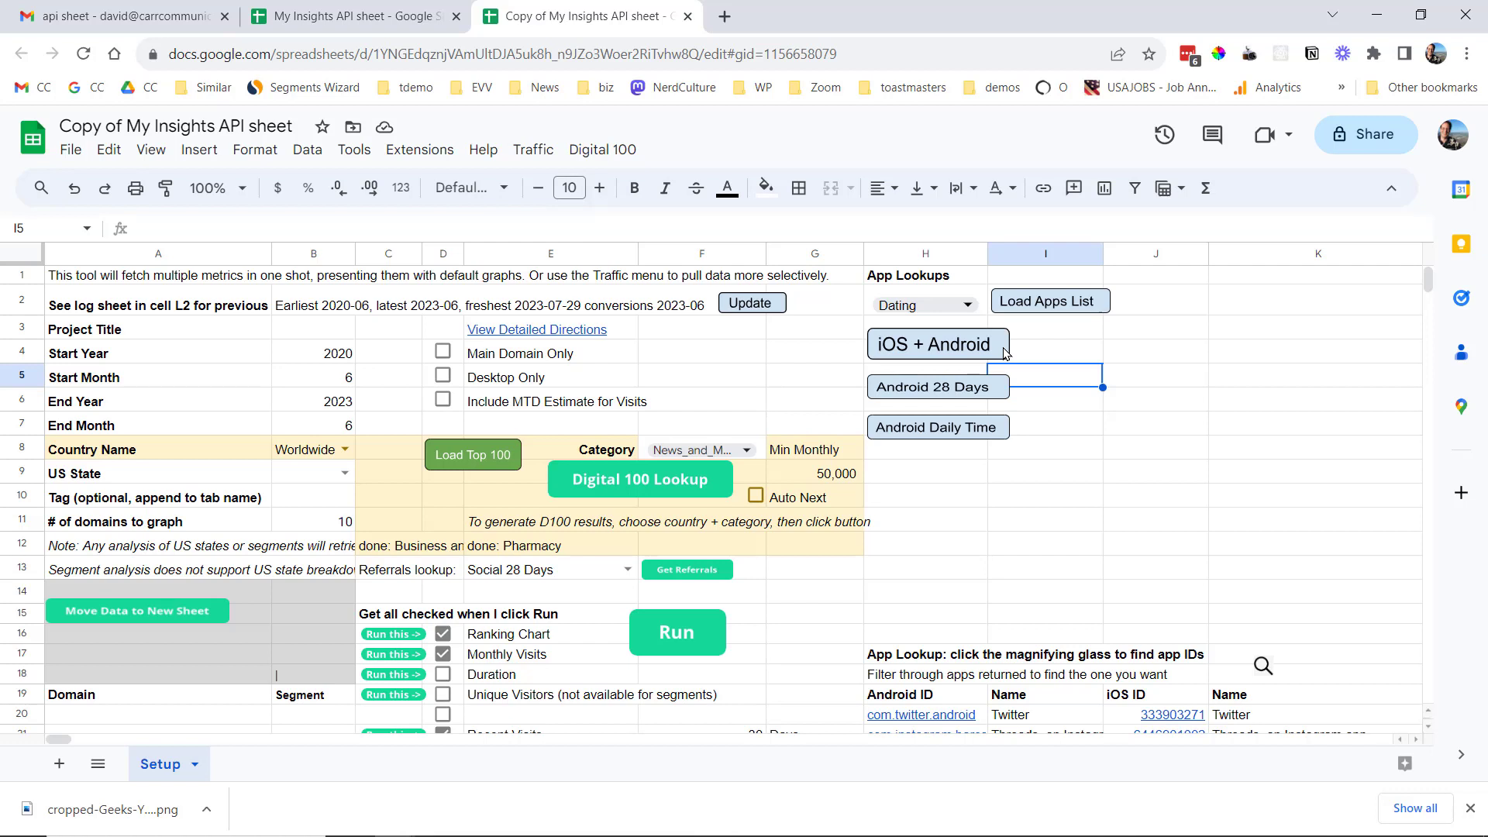
left_click(1120, 383)
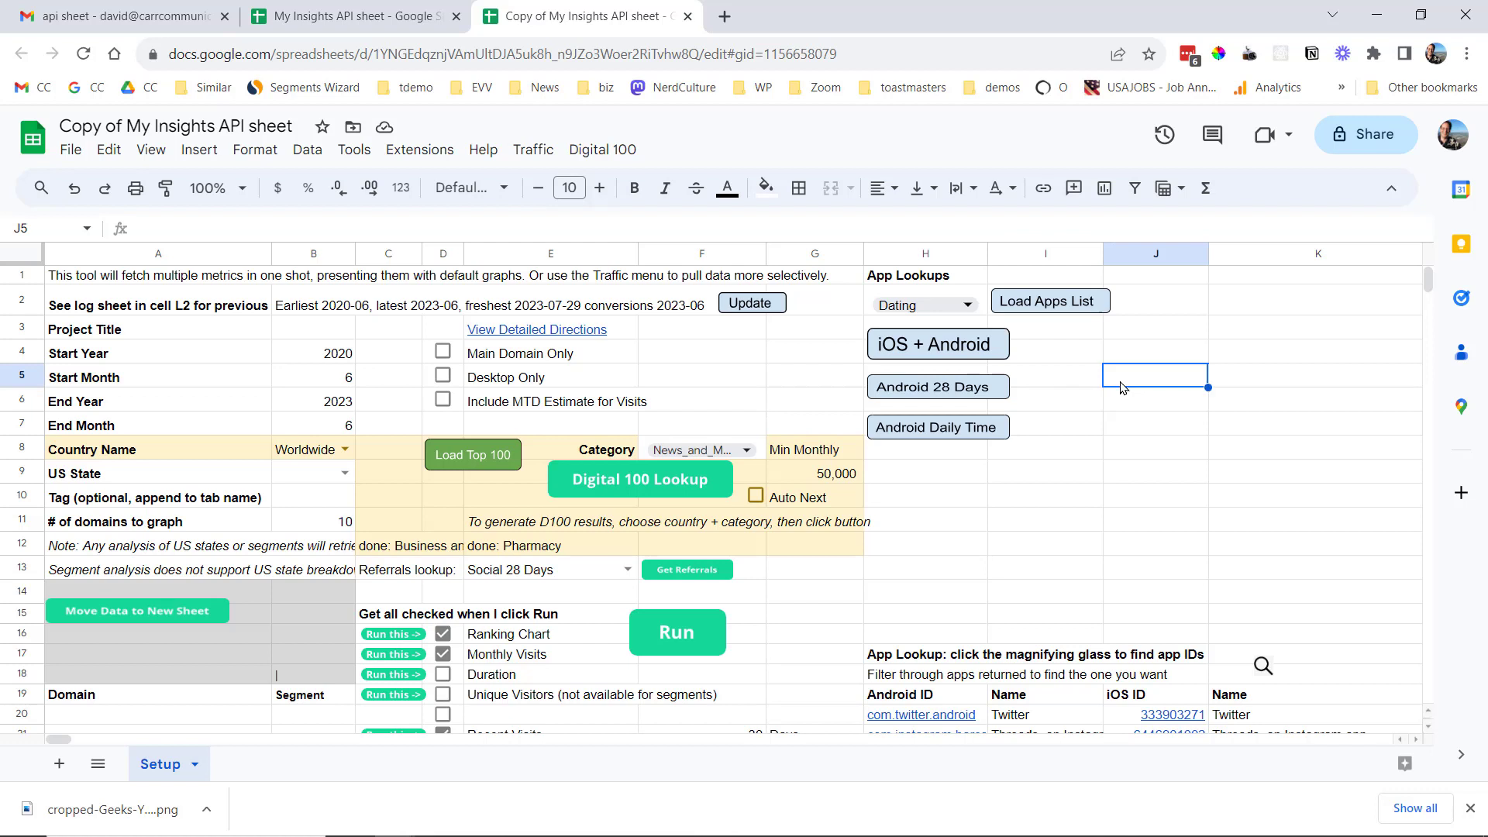
key("Up")
key("Up")
key("Up")
key("Up")
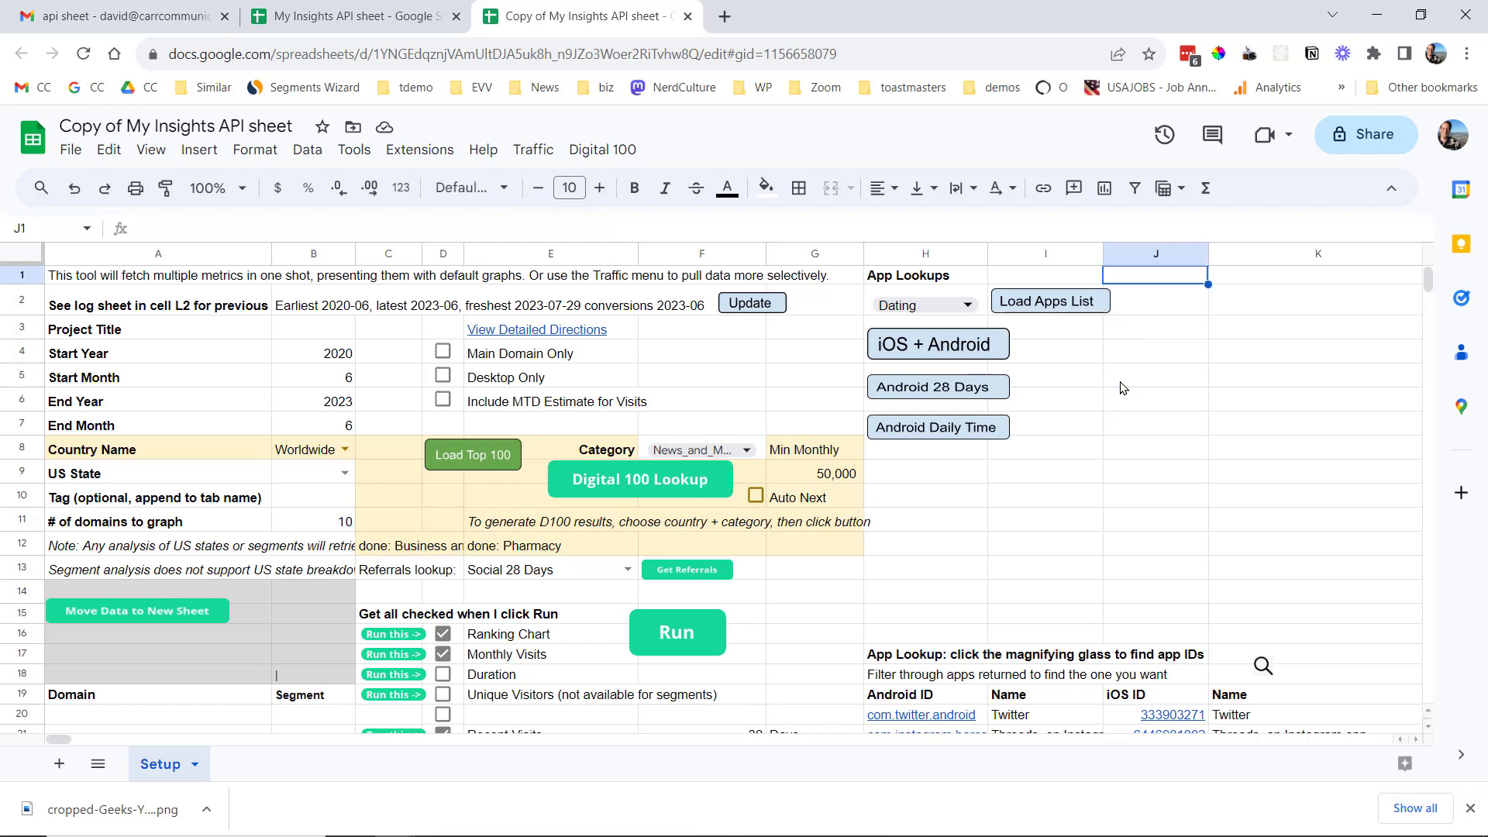
key("Down")
key("Down")
key("Up")
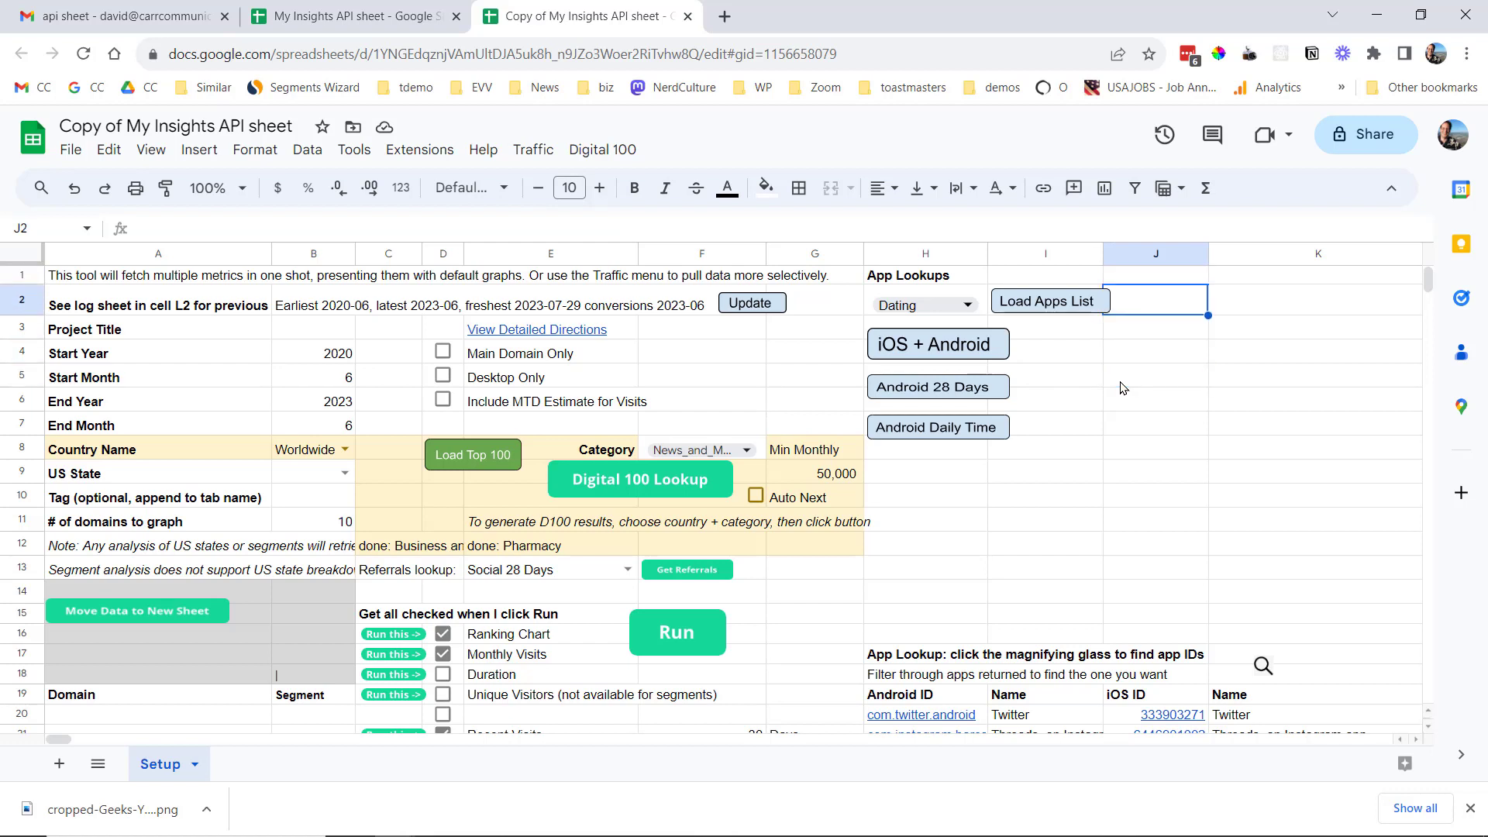
Set the app lookup category to Ride Share and load its apps list, authorizing the script with the Google account
left_click(977, 311)
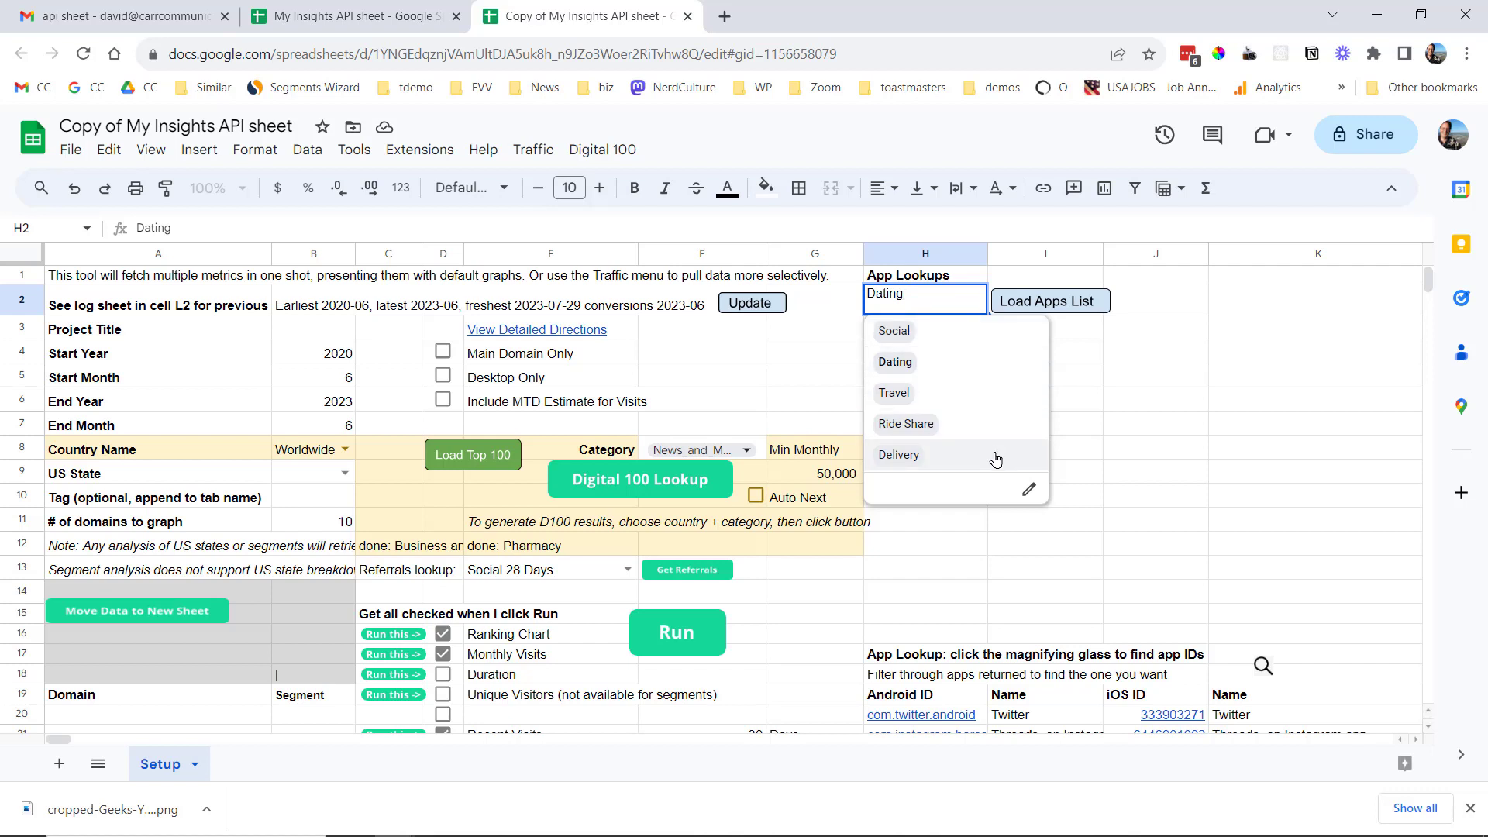
left_click(926, 425)
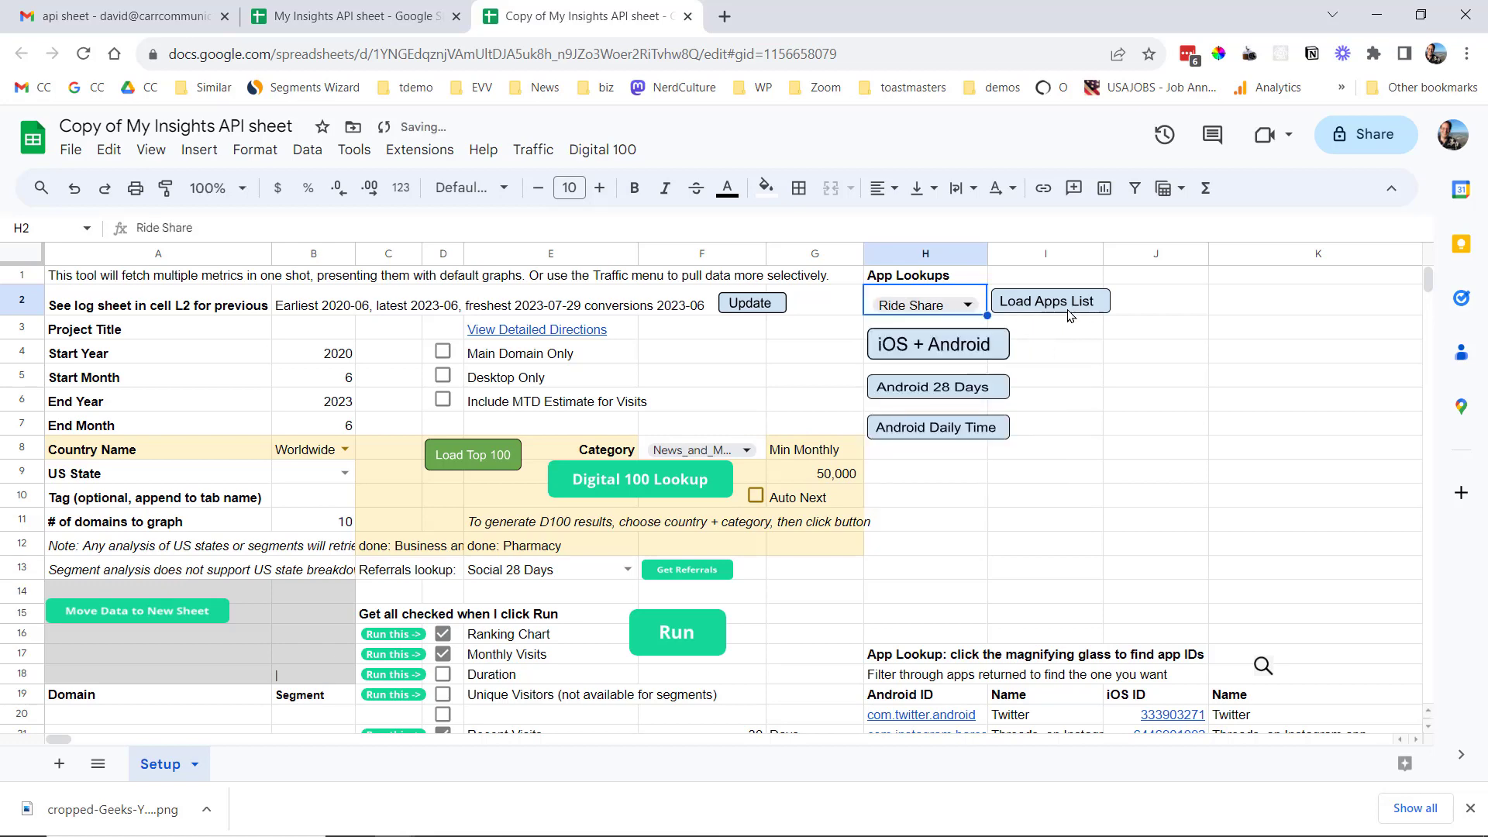
left_click(1061, 306)
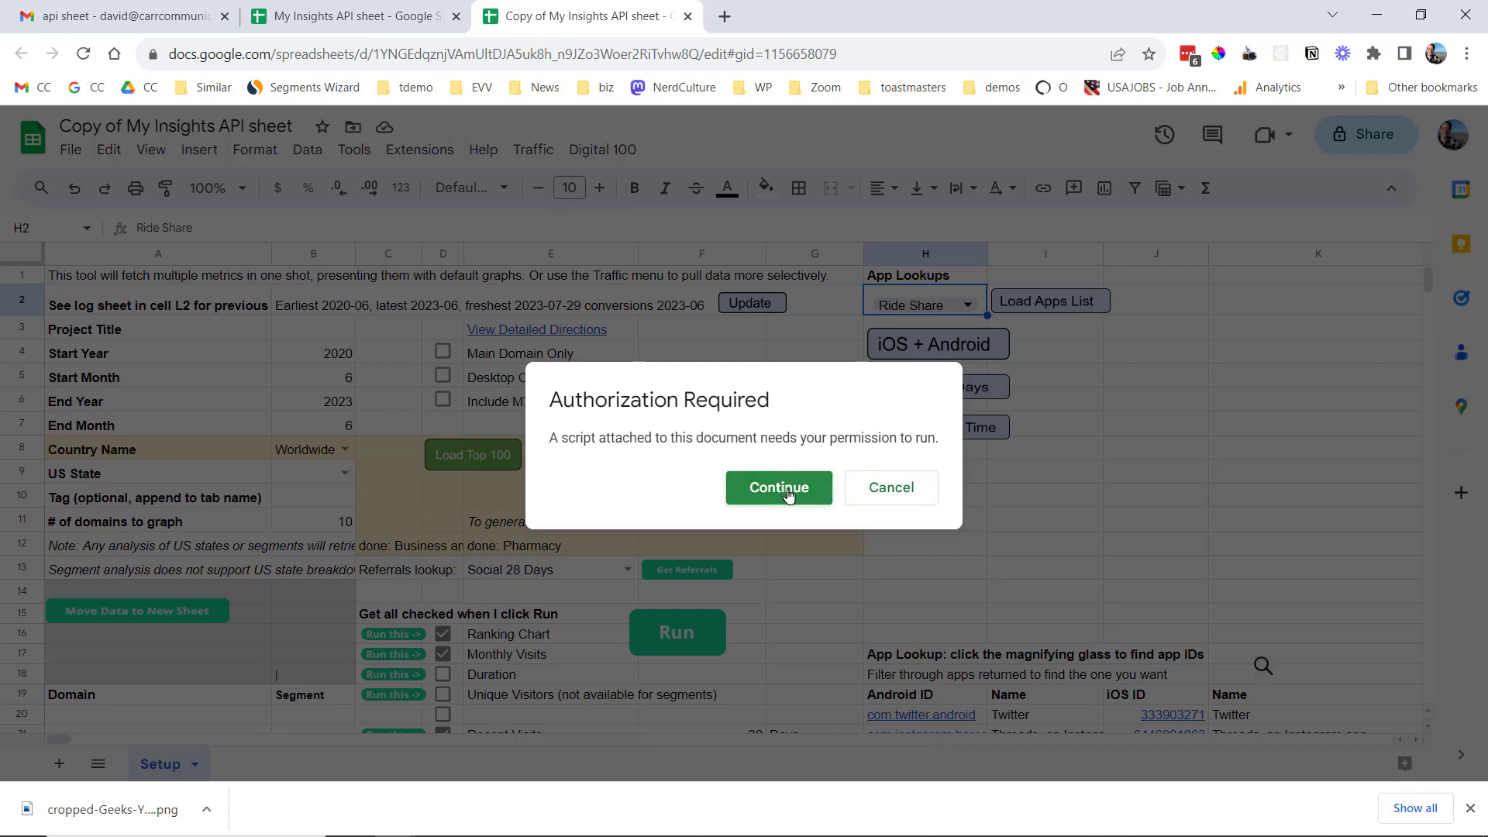
left_click(787, 495)
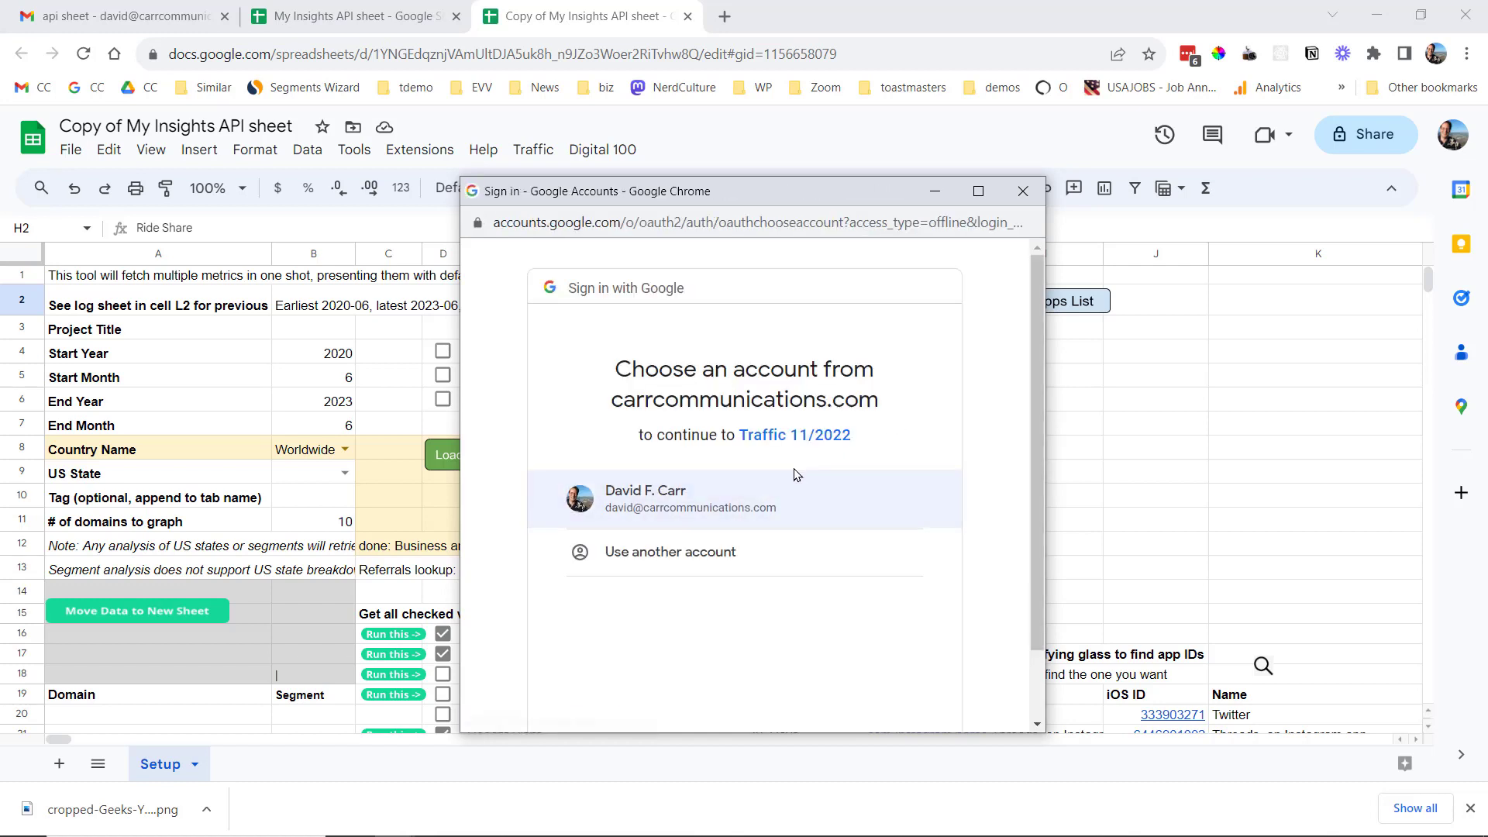
left_click(694, 497)
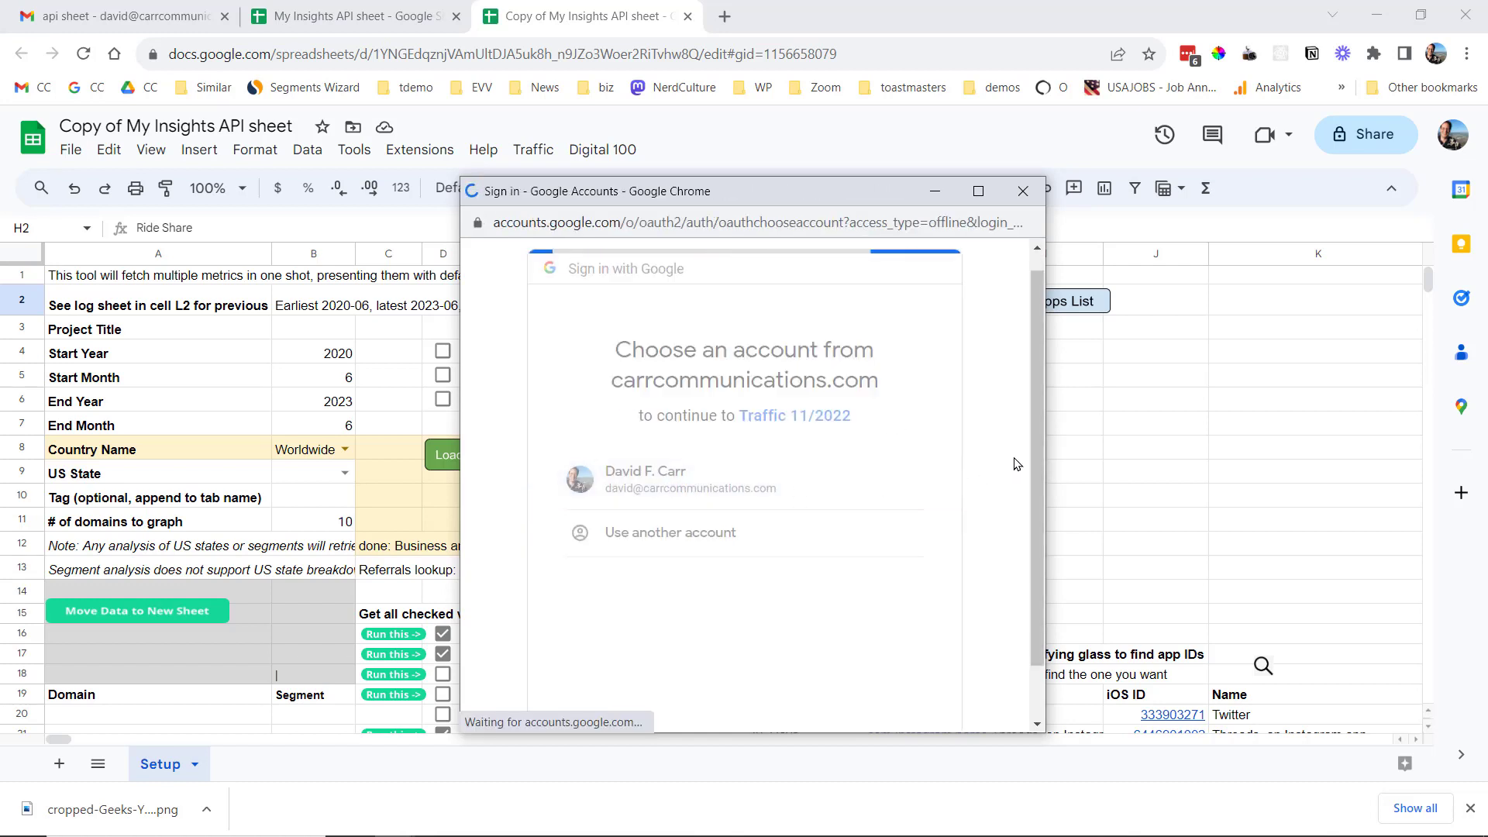
left_click_drag(1039, 437, 1030, 660)
left_click(841, 592)
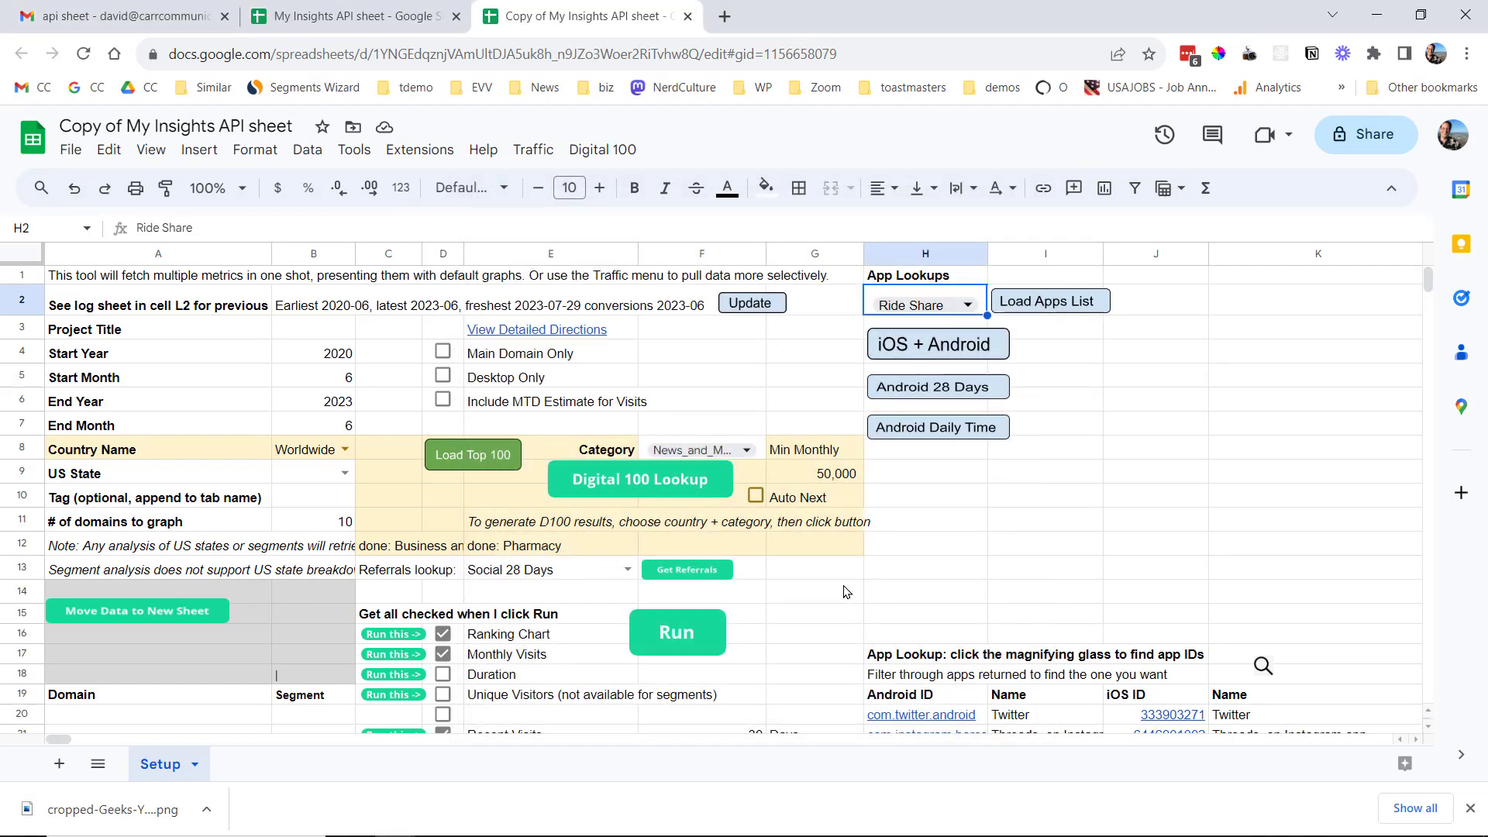
left_click(1031, 545)
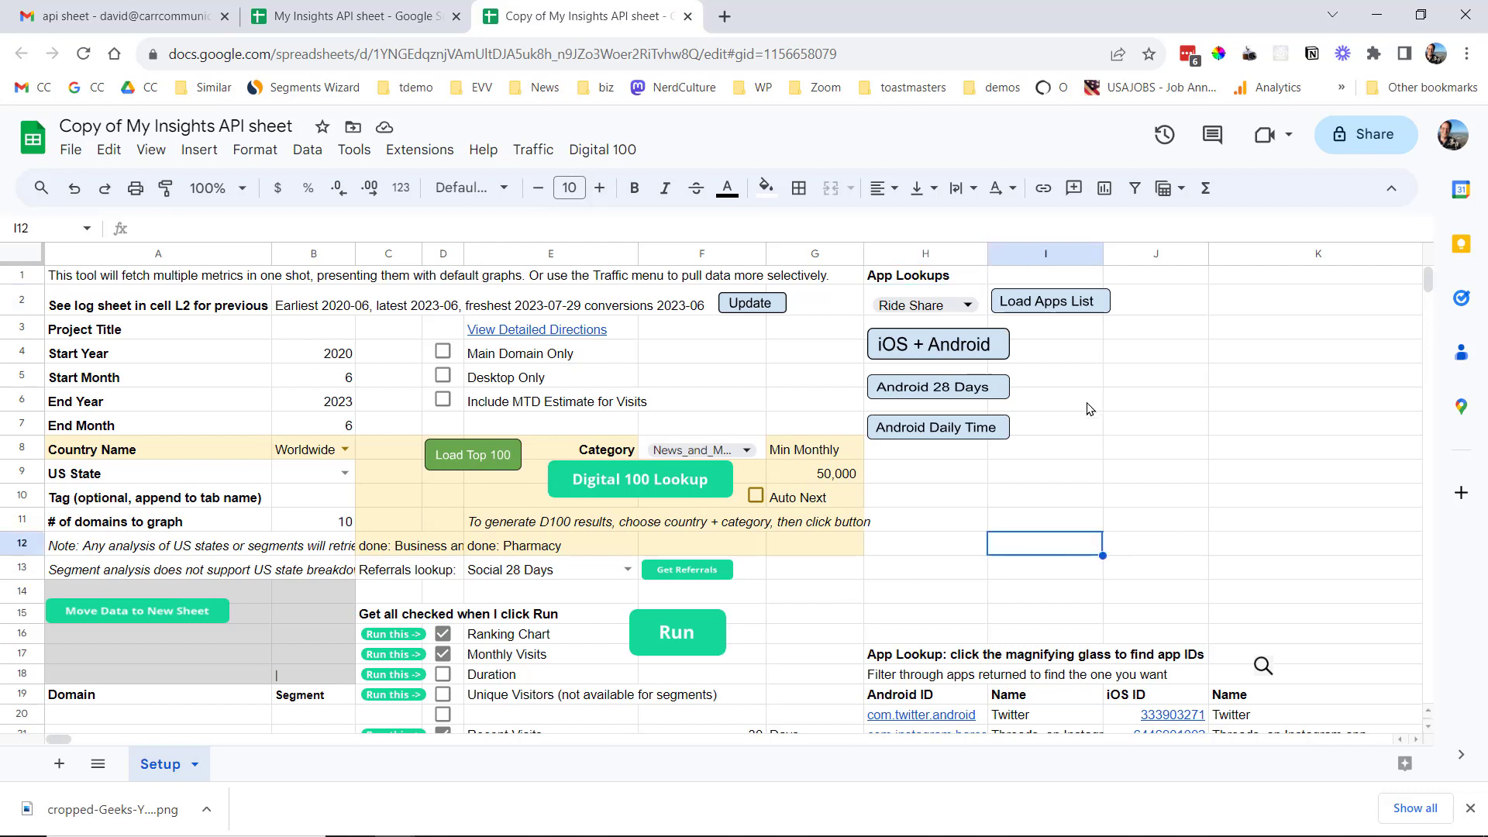
left_click(1061, 306)
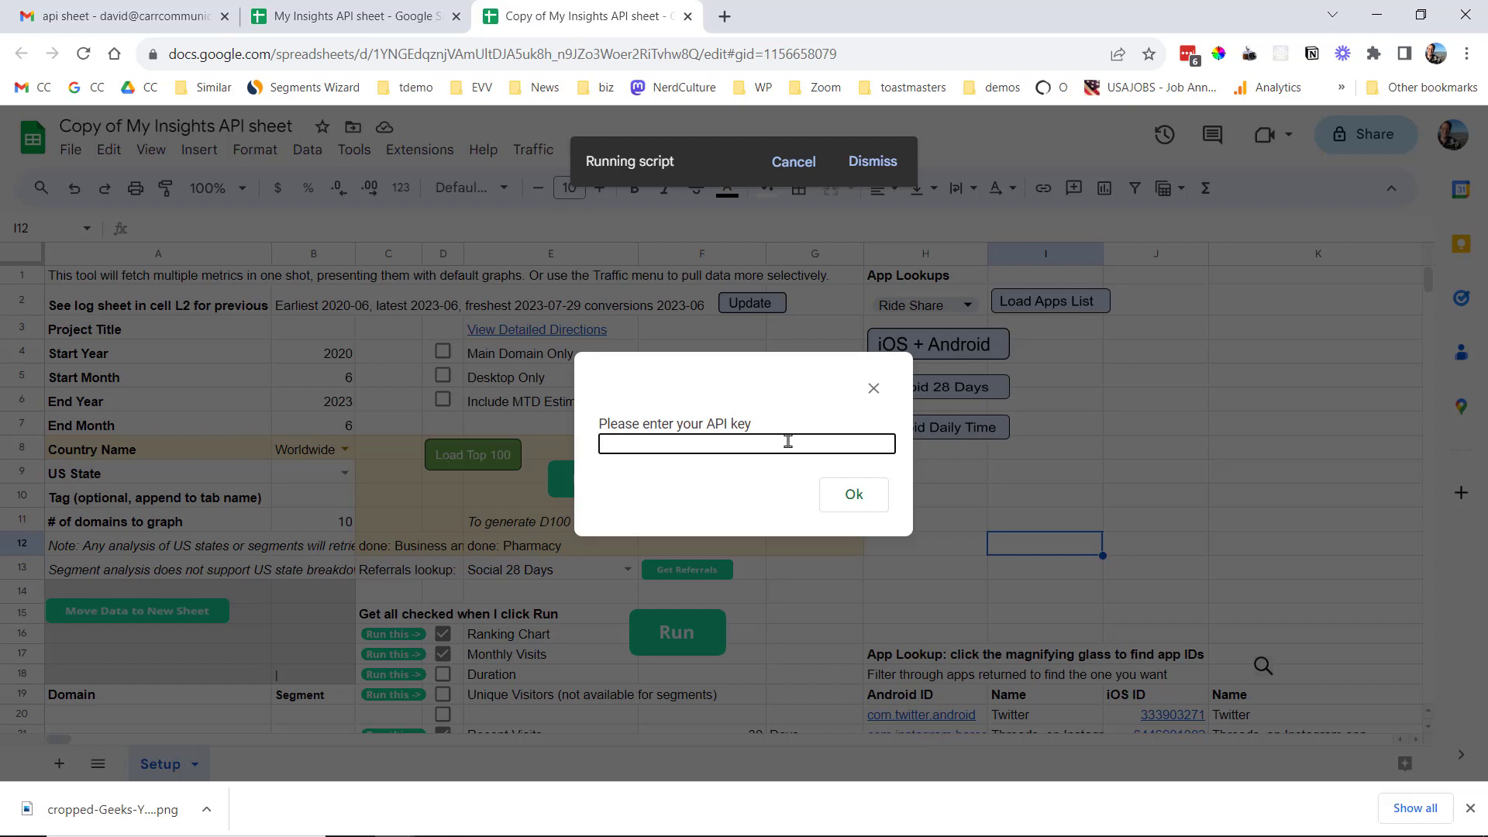
Paste the API key into the script prompt, then enter the user's name in the follow-up prompt
key("ctrl+v")
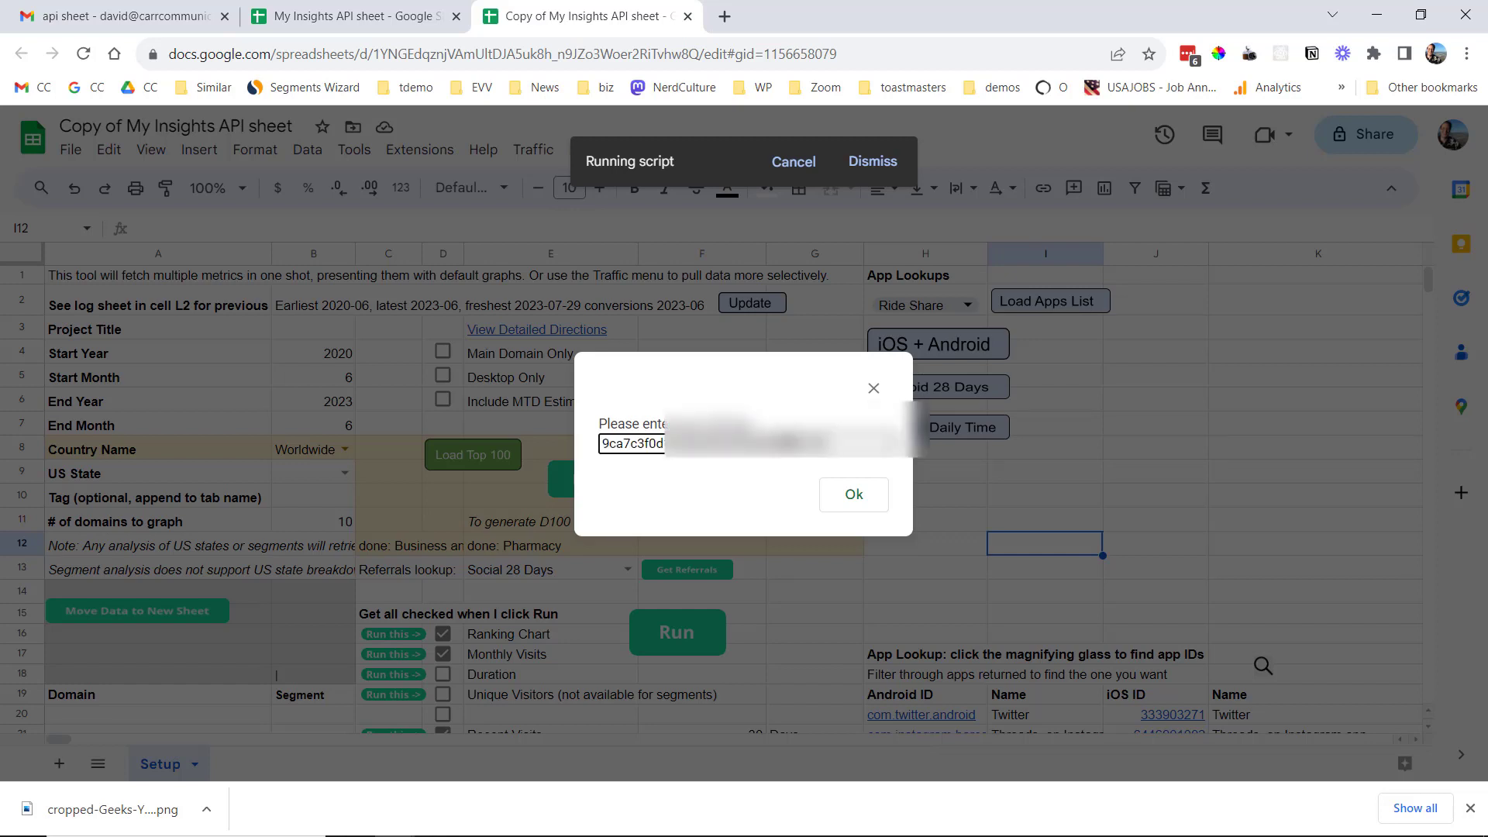
left_click(853, 494)
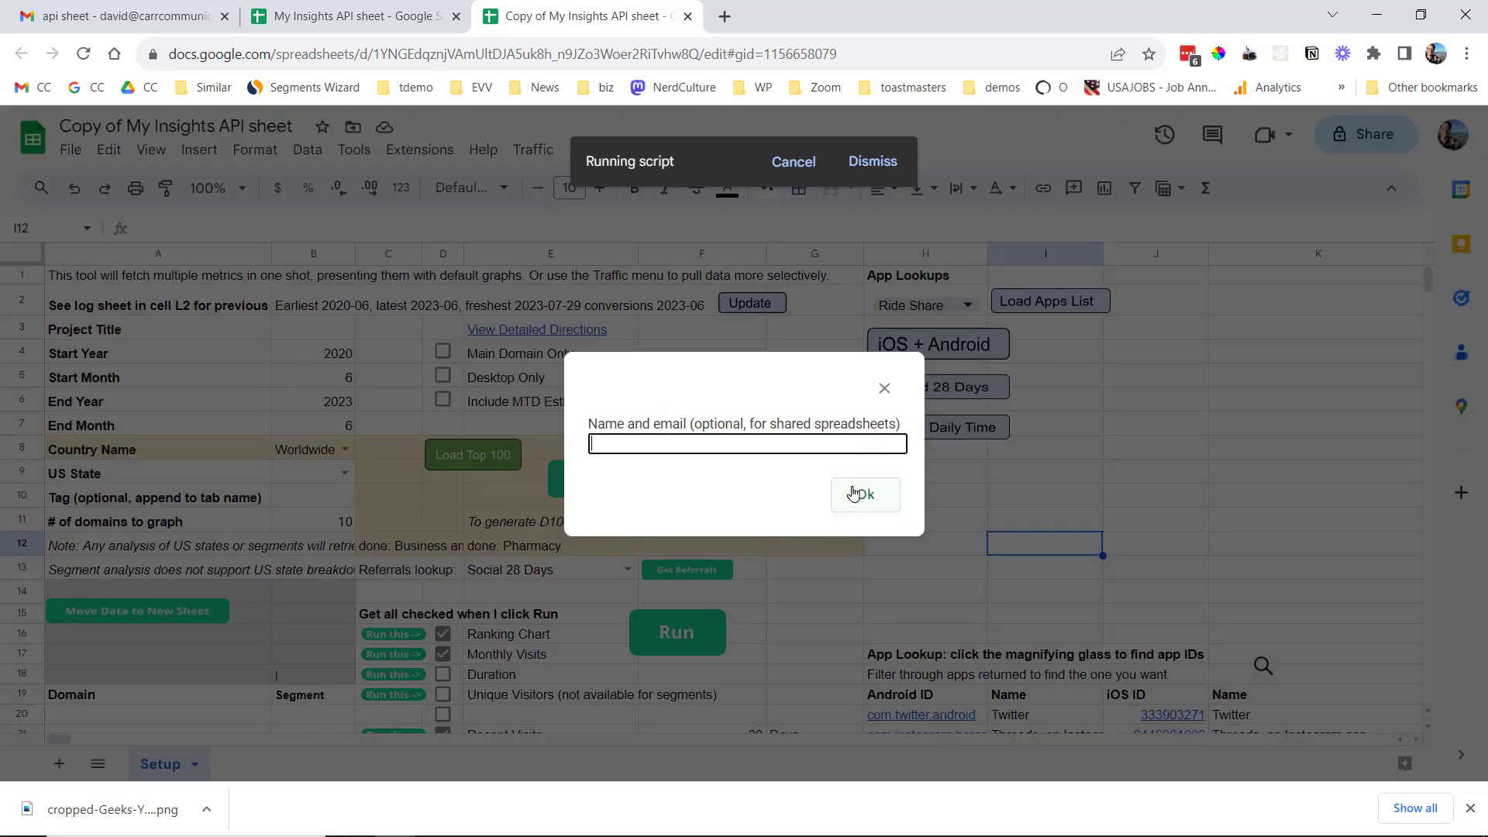
left_click(863, 494)
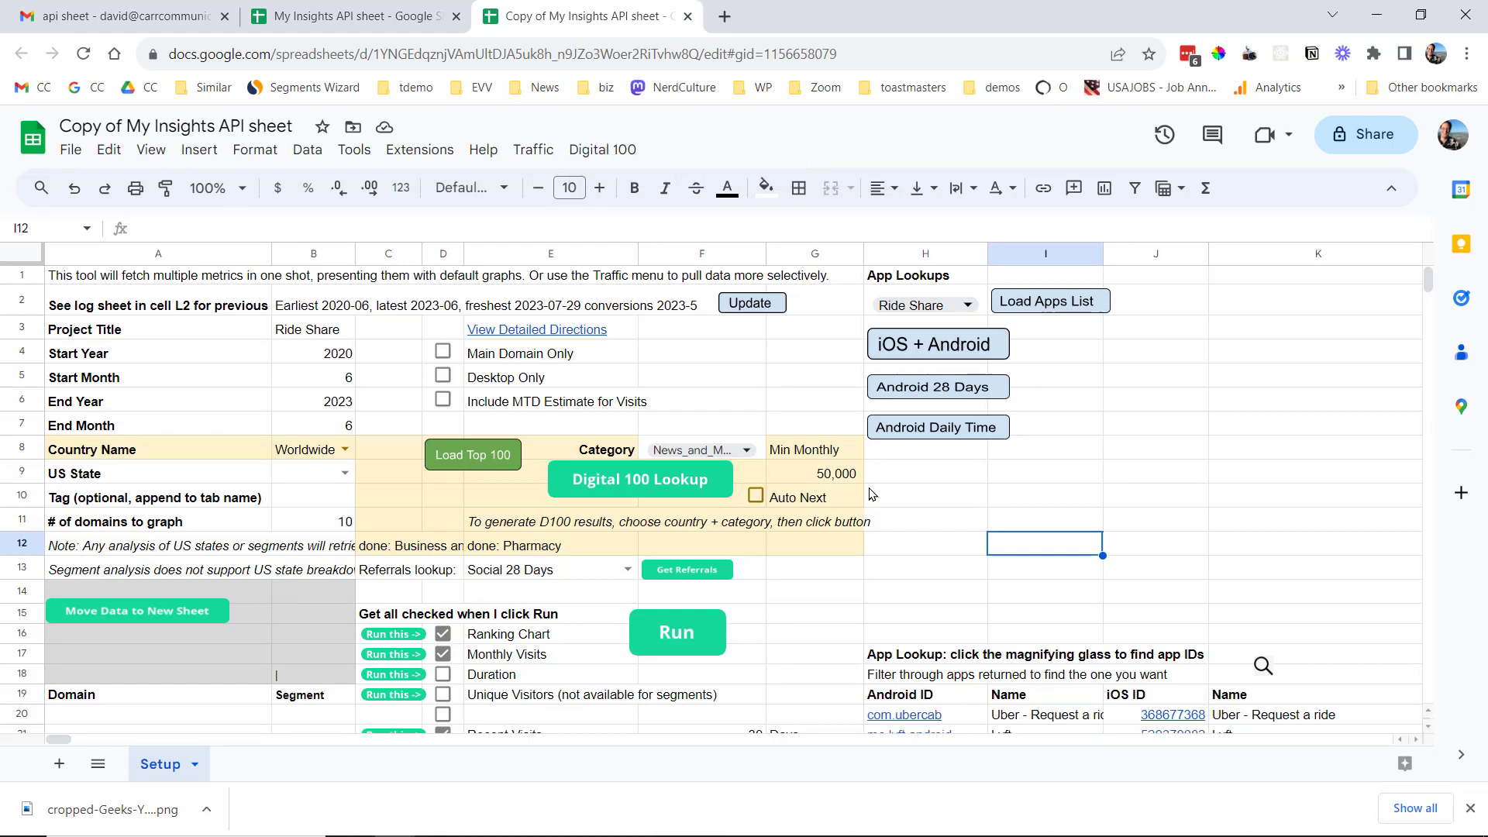
Examine the Uber and Lyft Android IDs, iOS IDs and names in the app lookup table
key("Down")
key("Down")
key("Down")
key("Down")
key("Down")
key("Down")
key("Down")
key("Down")
key("Down")
key("Down")
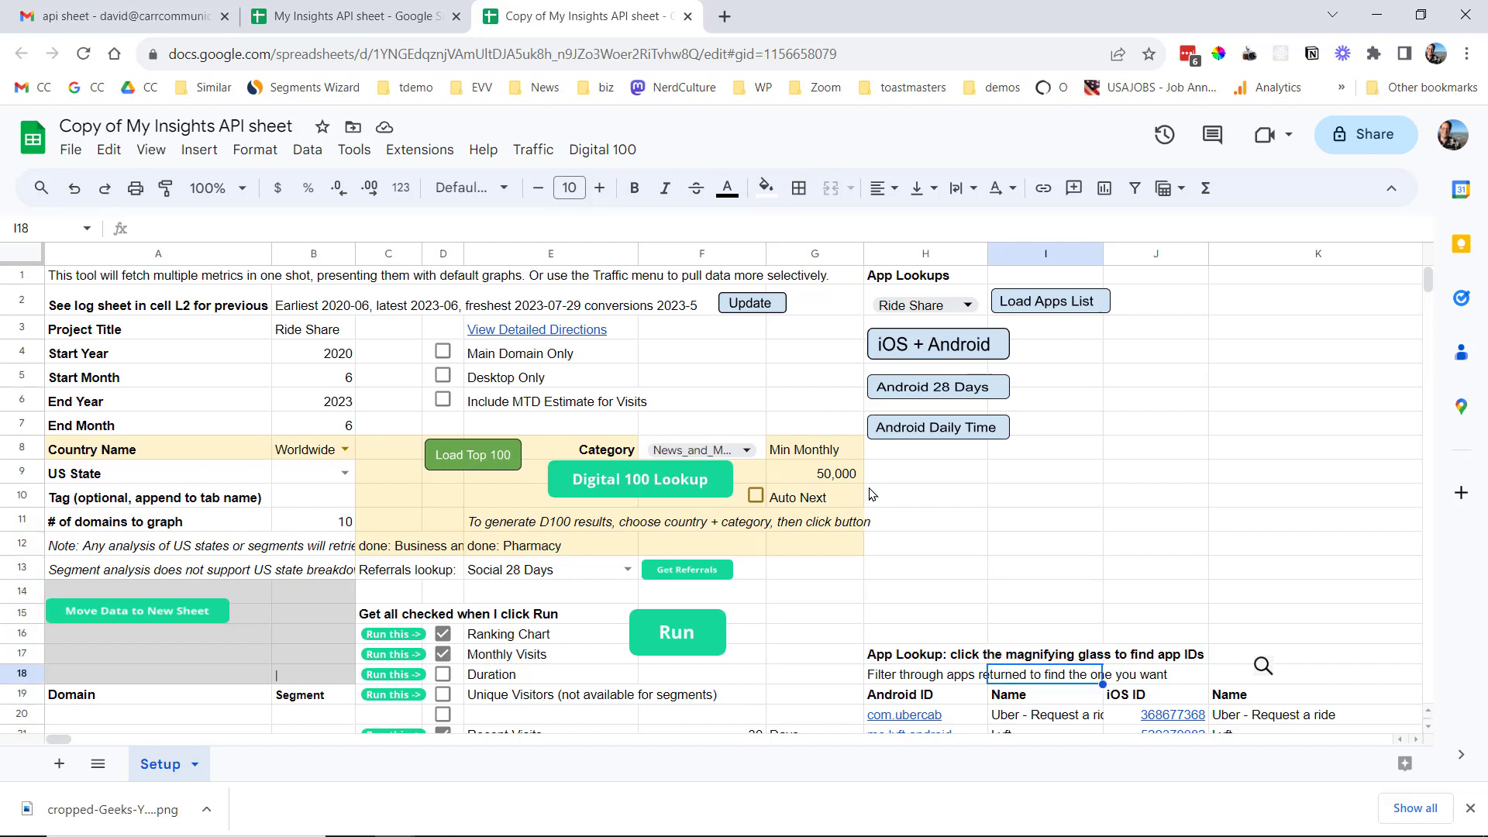
key("Down")
key("Down")
key("Down")
key("Up")
key("Up")
key("Up")
key("Up")
key("Up")
key("Up")
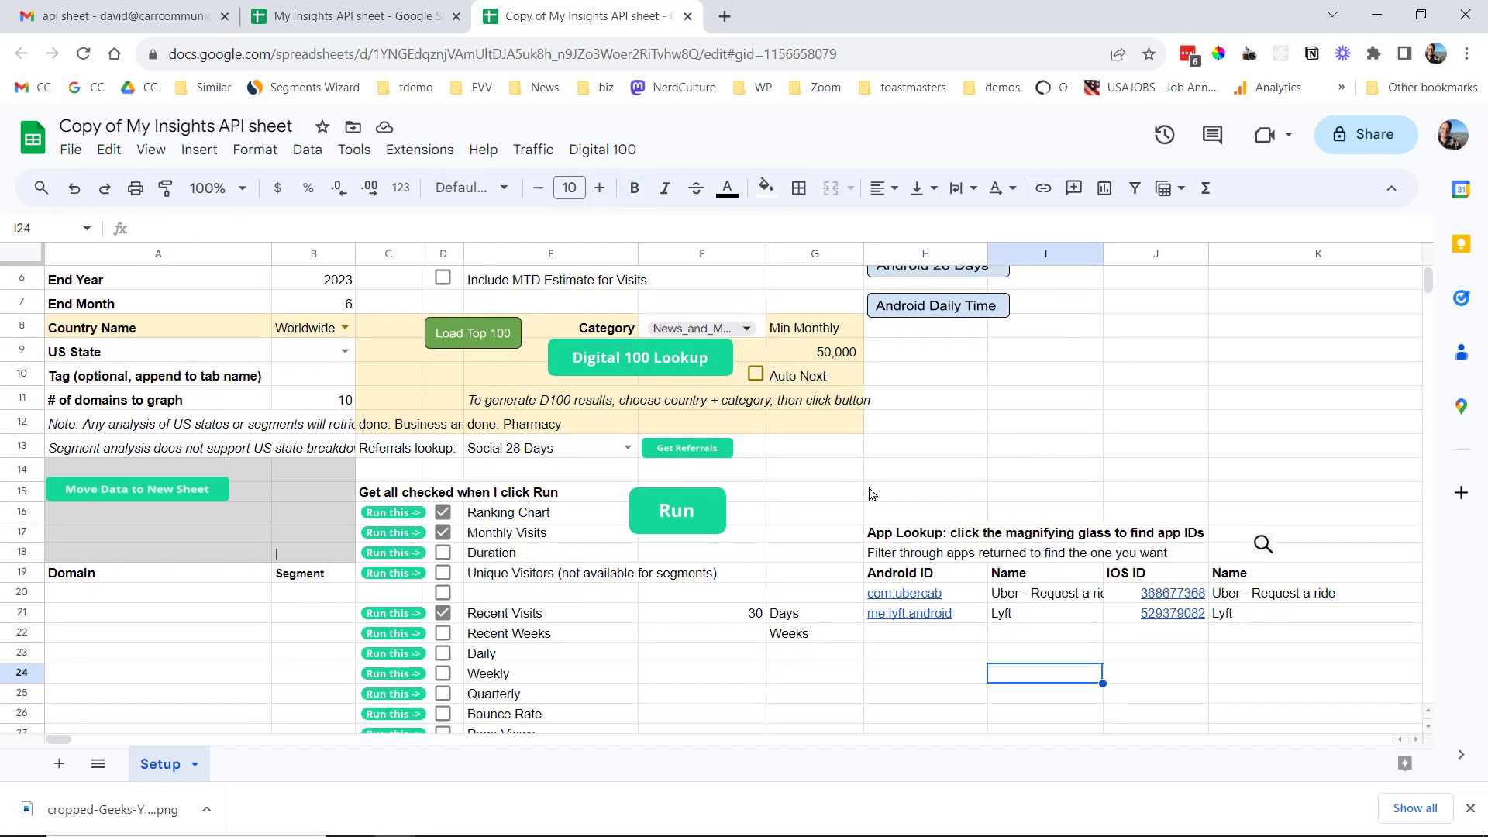
key("Down")
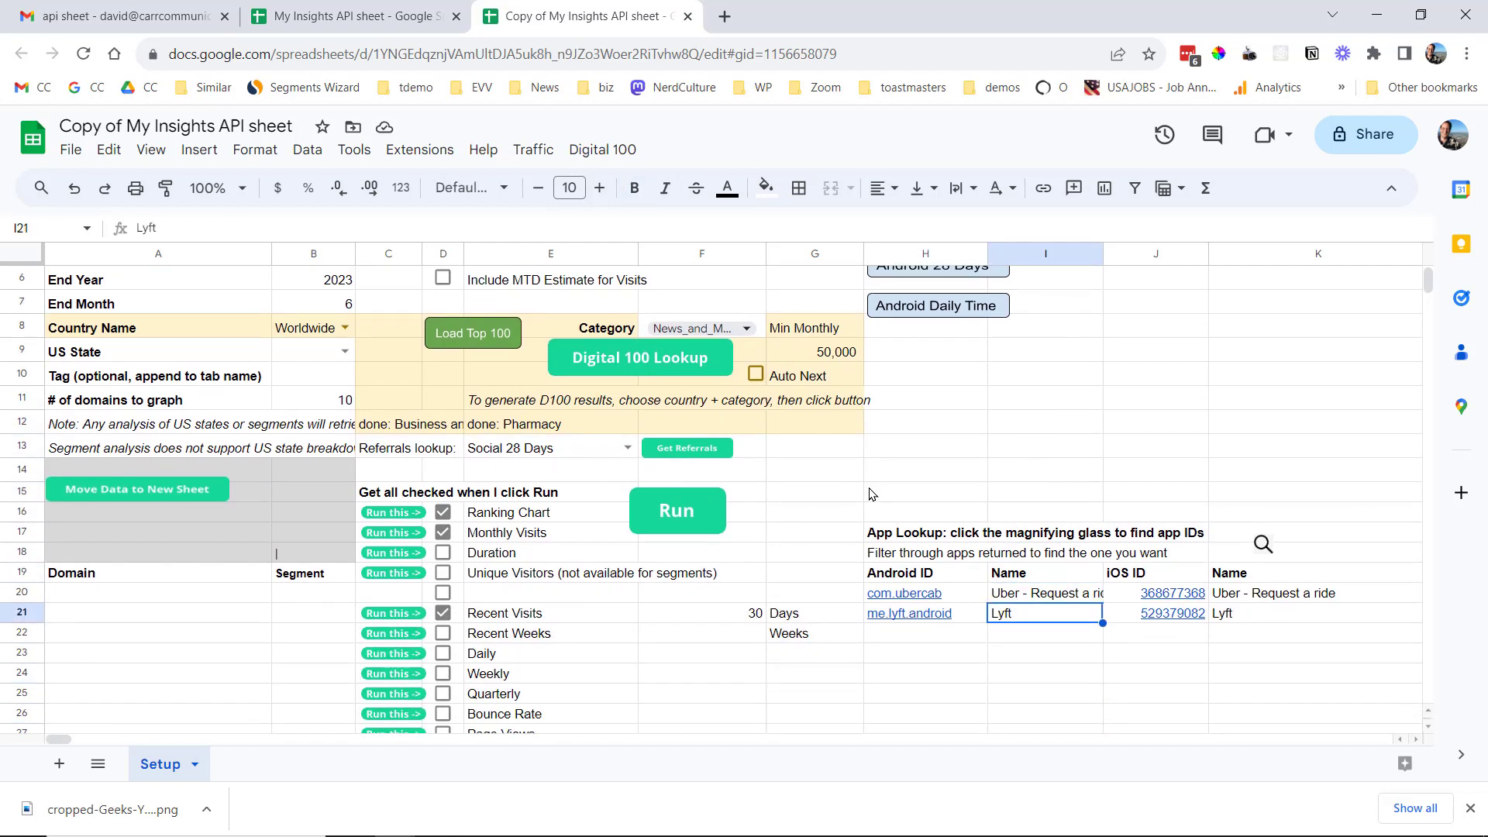
key("Down")
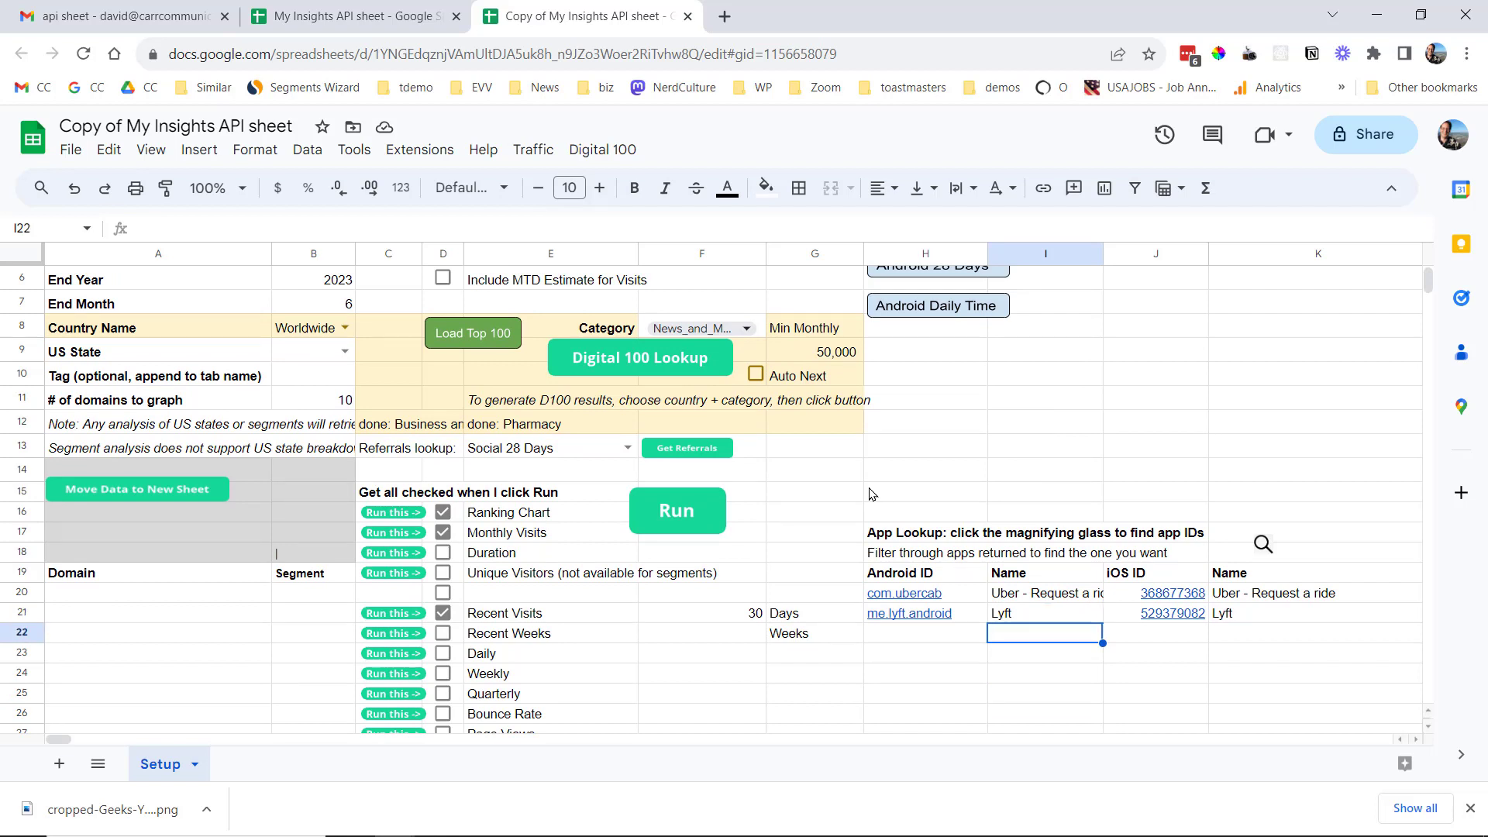
key("Left")
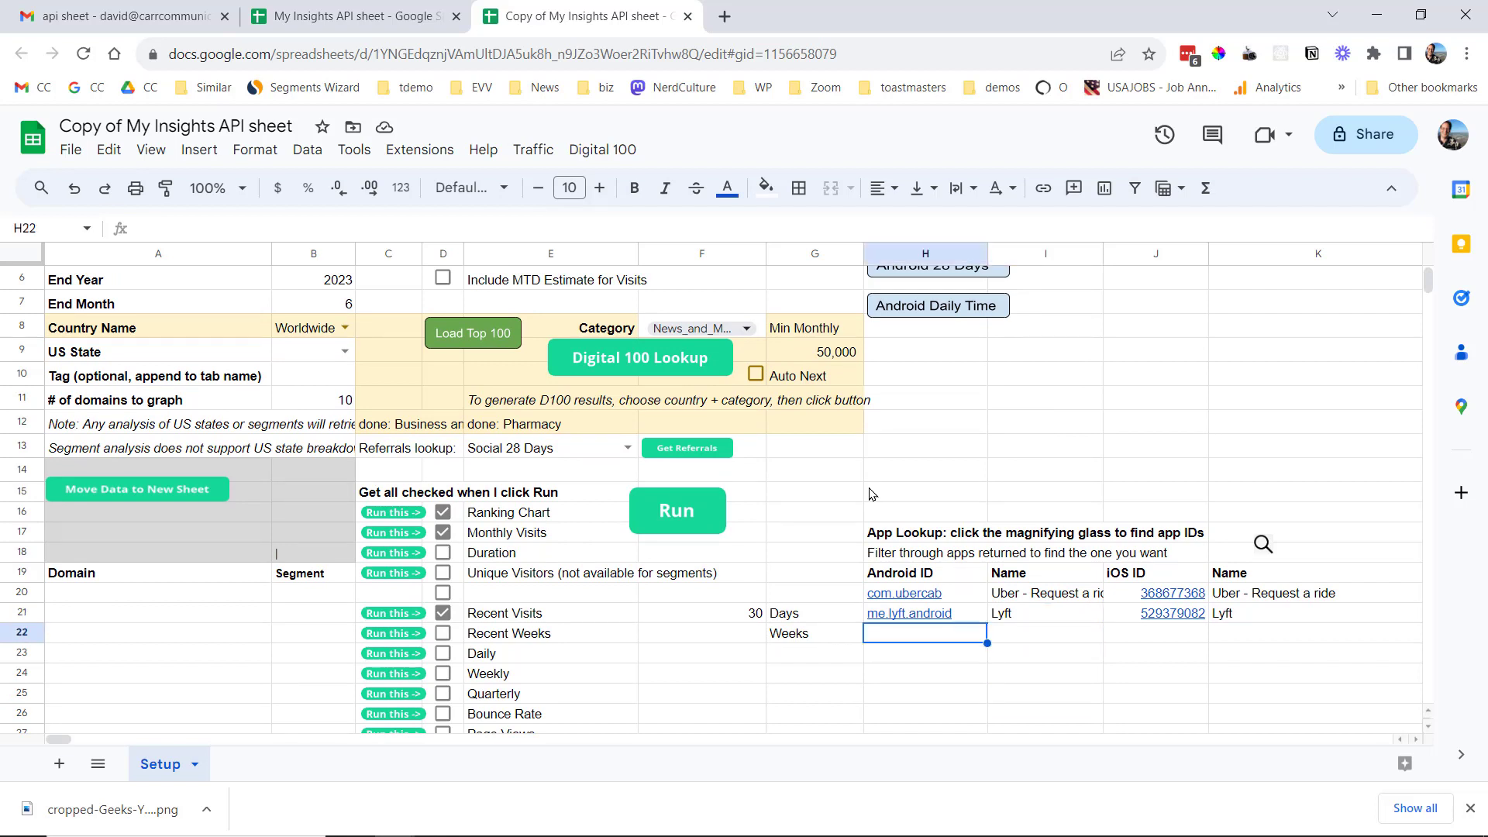
key("Up")
key("Up")
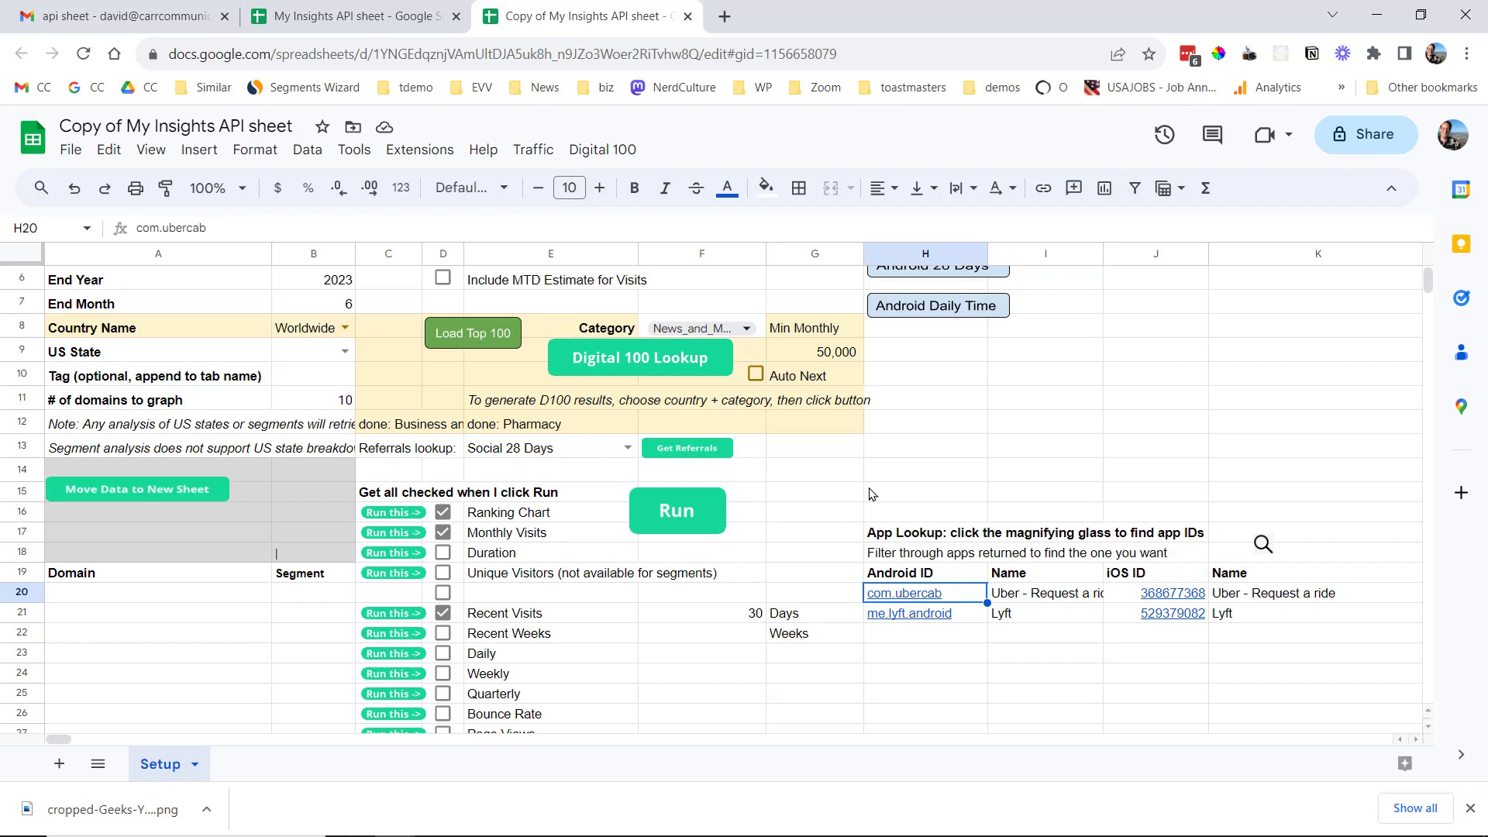
key("Right")
key("Right")
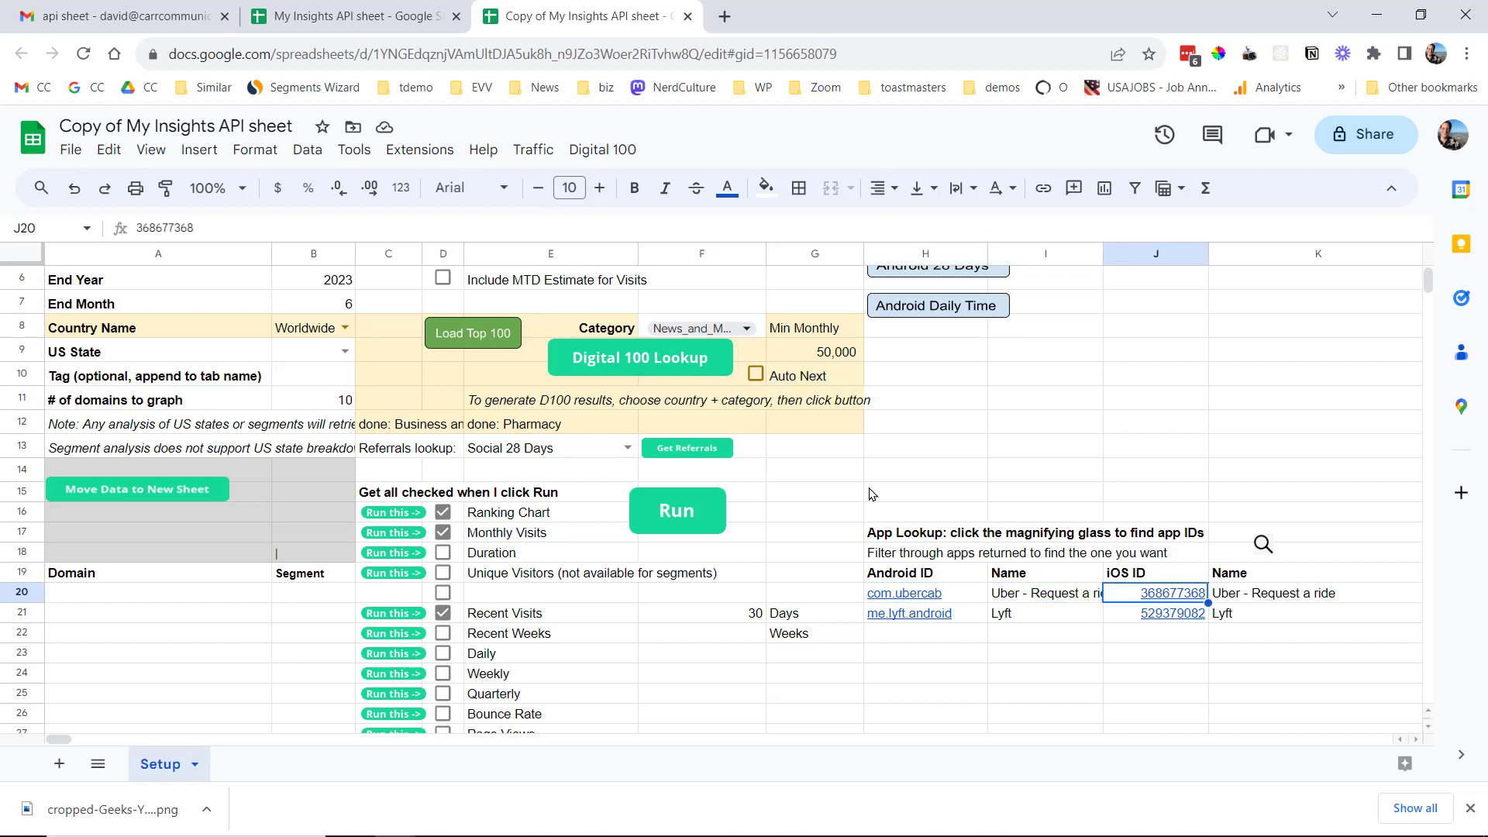
key("Left")
key("Left")
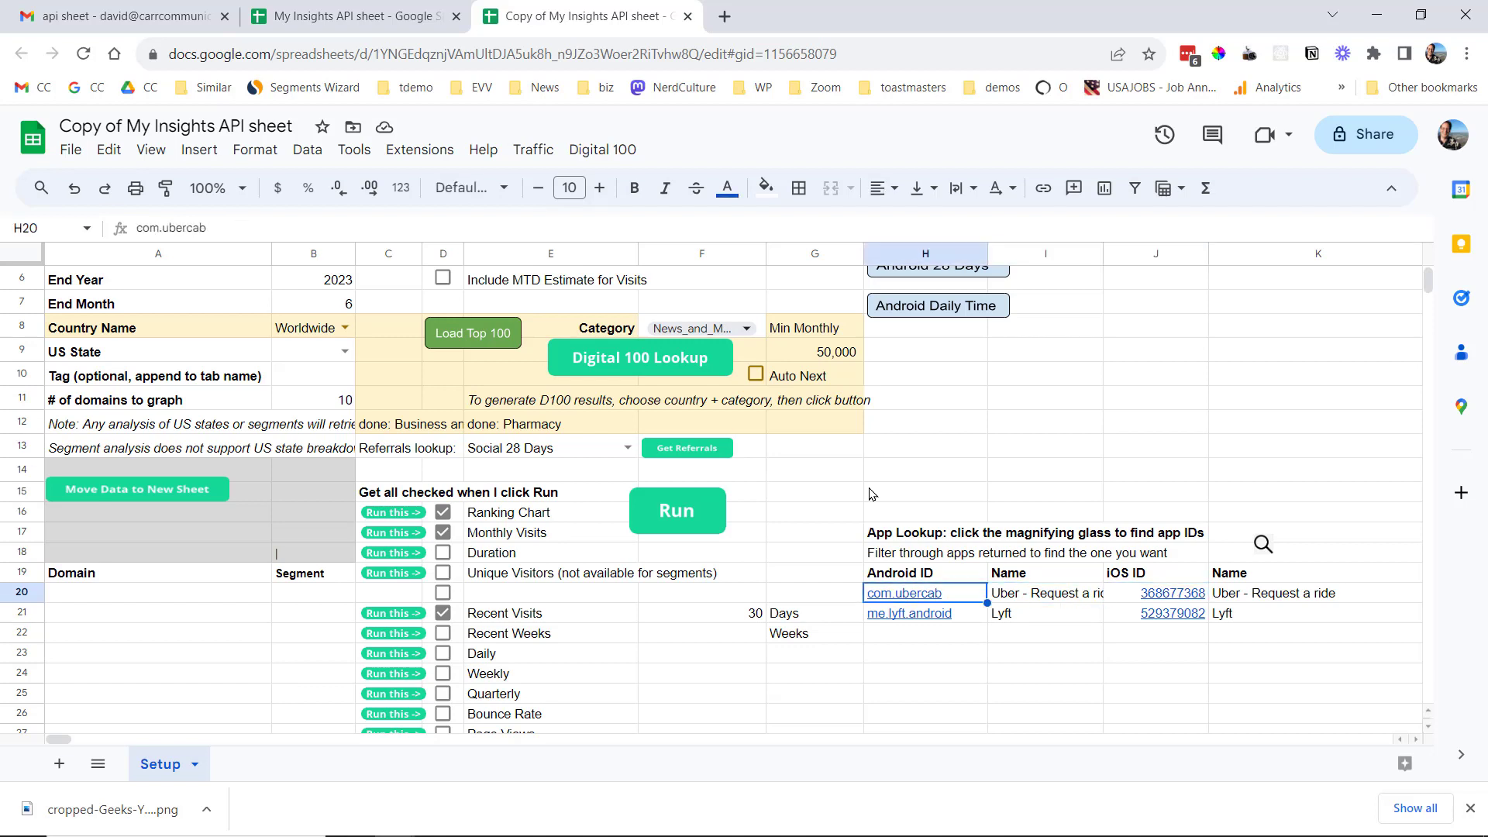
key("Up")
key("Up")
key("Up")
key("Up")
key("Up")
key("Up")
key("Up")
key("Up")
key("Up")
key("Up")
key("Up")
key("Up")
key("Up")
key("Up")
key("Up")
key("Up")
key("Up")
key("Up")
key("Up")
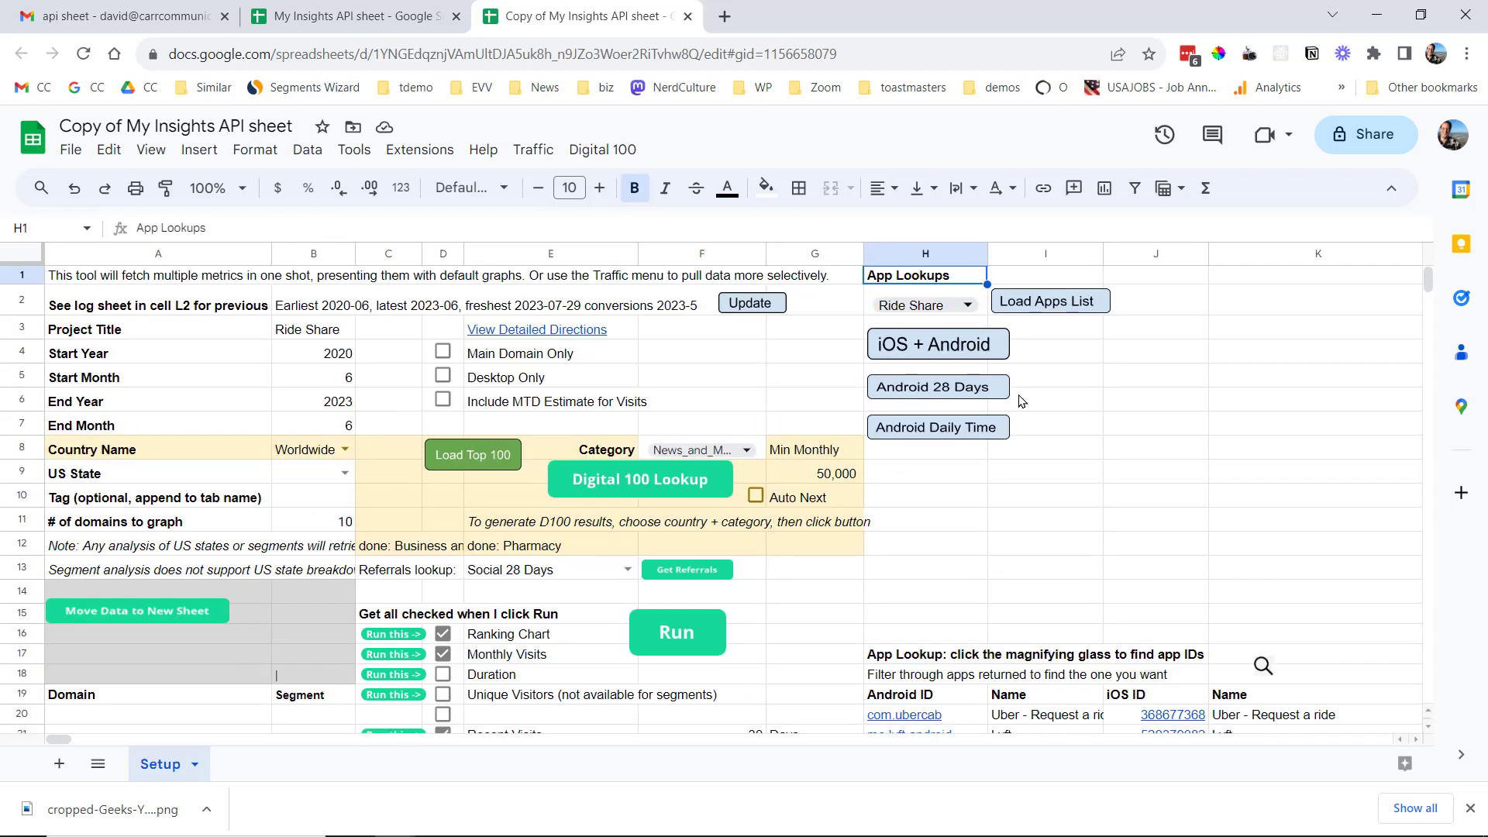
Run the iOS + Android report for the Ride Share apps, keeping the existing title
left_click(936, 352)
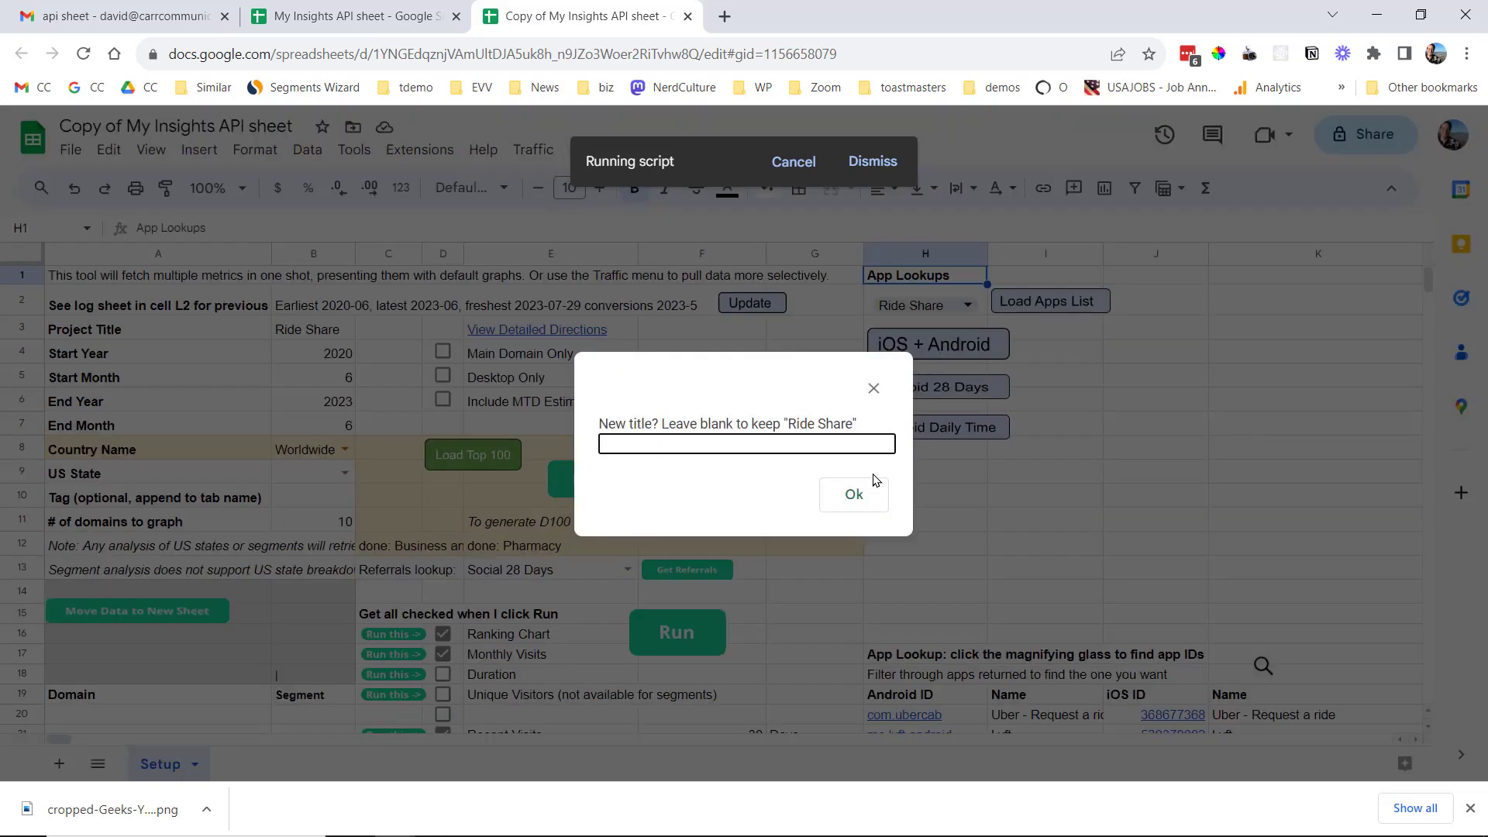
left_click(853, 497)
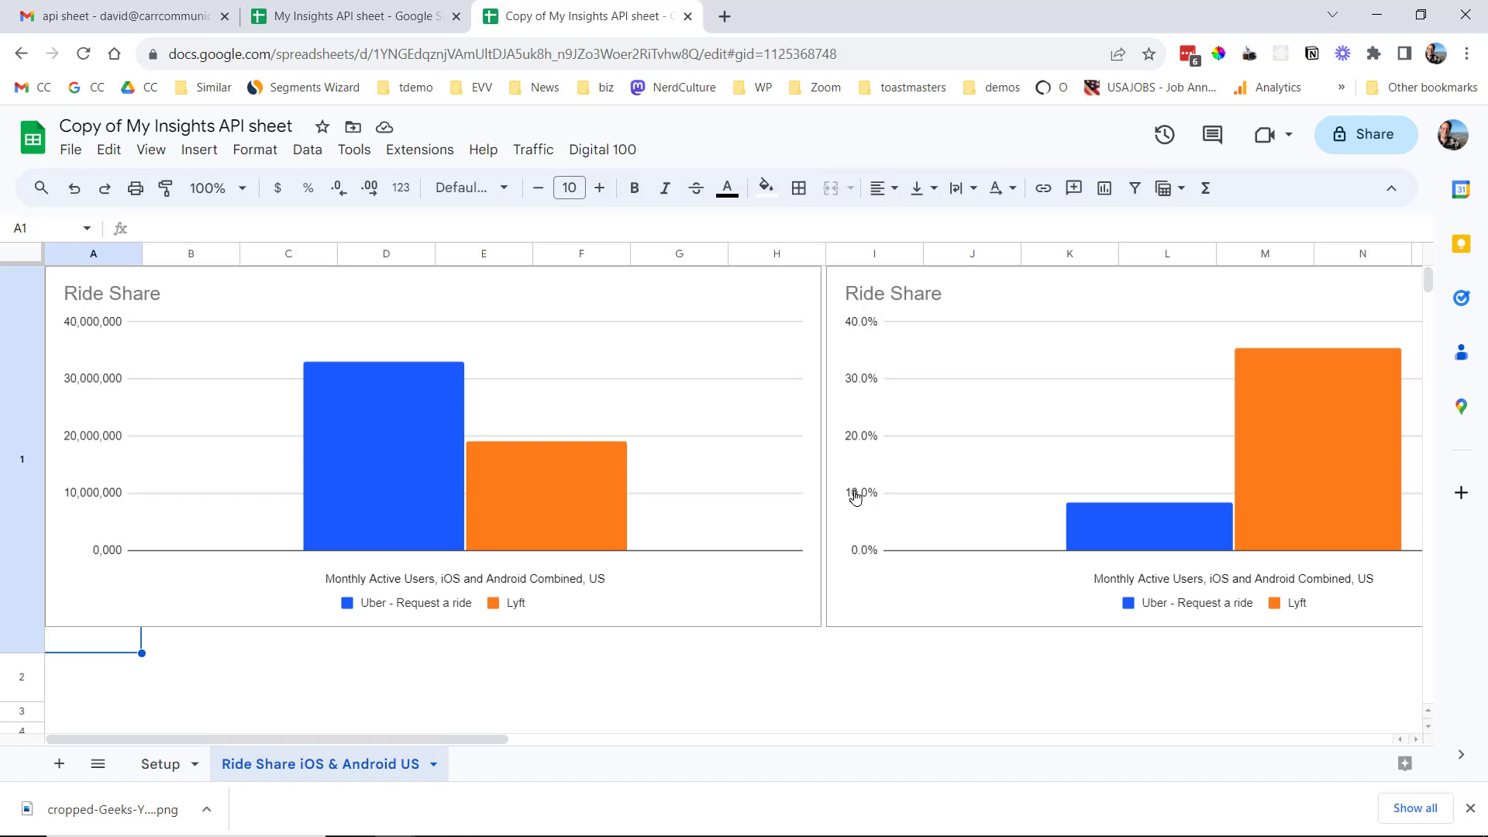
Examine the bar and line charts across the new Ride Share iOS & Android US sheet
key("Right")
key("Right")
key("Right")
key("Right")
key("Right")
key("Right")
key("Right")
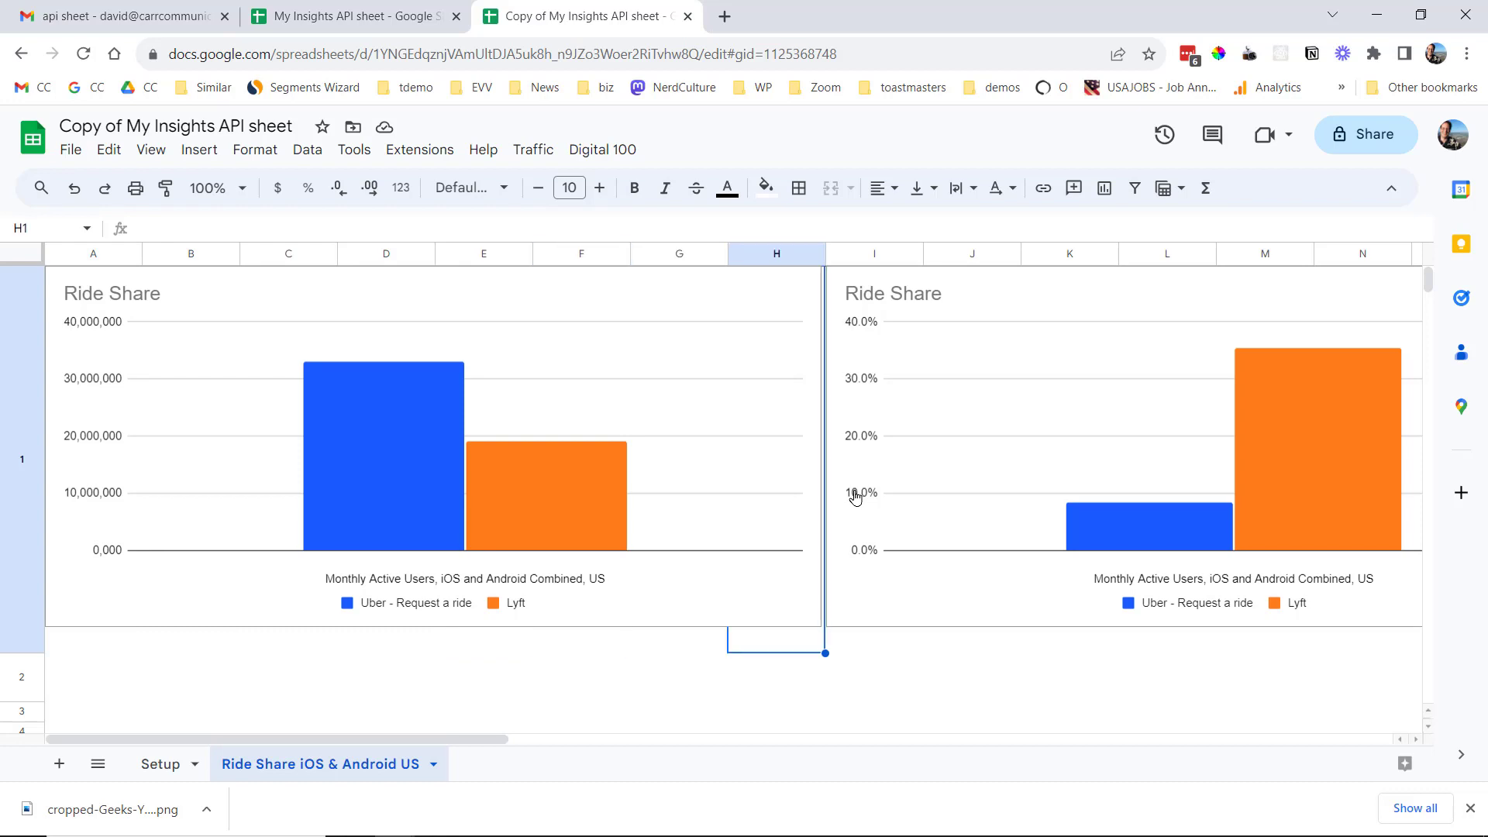
key("Right")
key("Right")
key("Right")
key("Right")
key("Right")
key("Right")
key("Right")
key("Right")
key("Right")
key("Right")
key("Right")
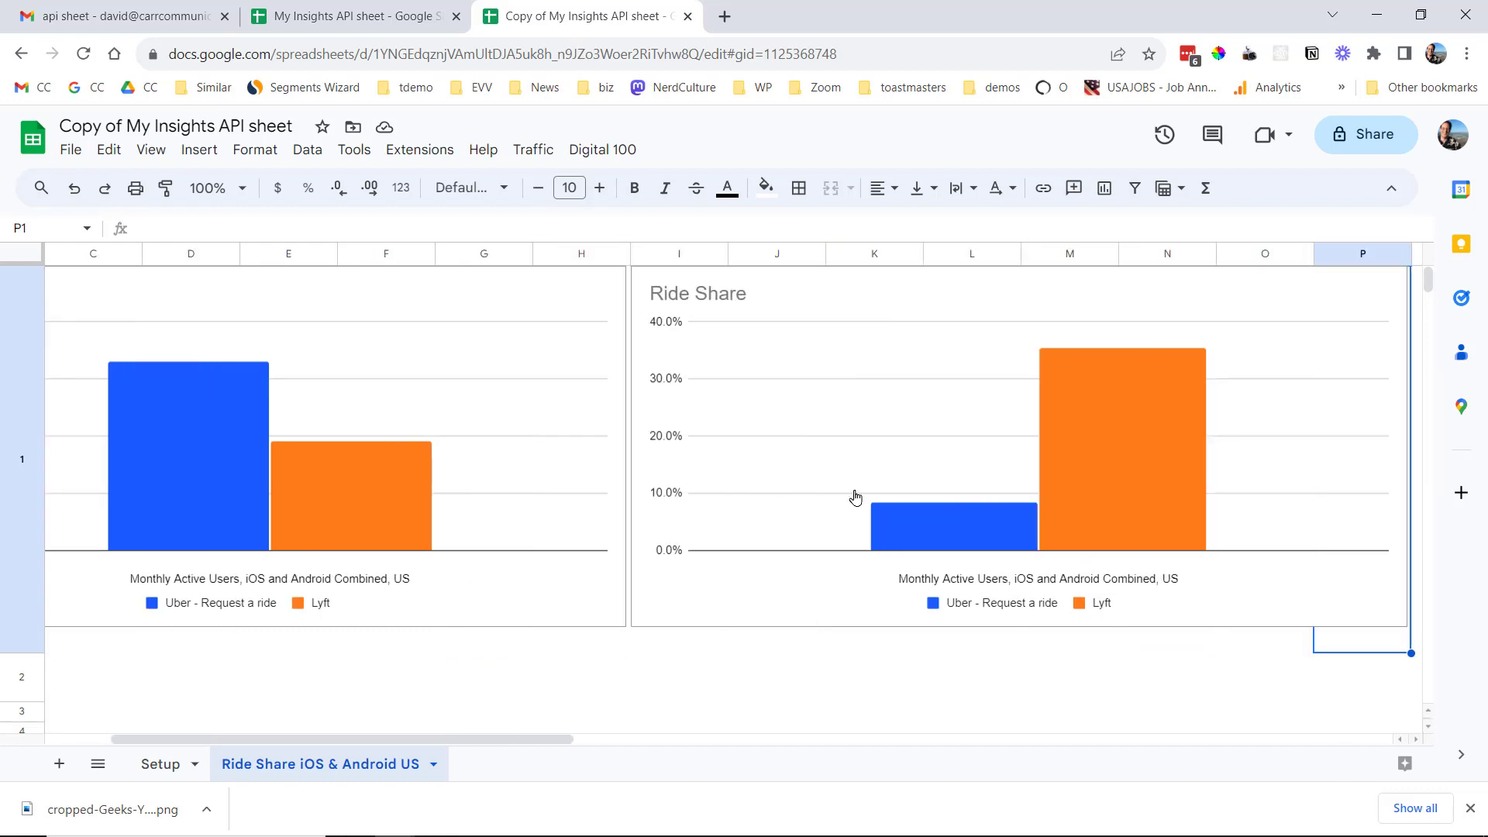
key("Right")
key("Right")
key("Right")
key("Right")
key("Right")
key("Right")
key("Right")
key("Right")
key("Right")
key("Right")
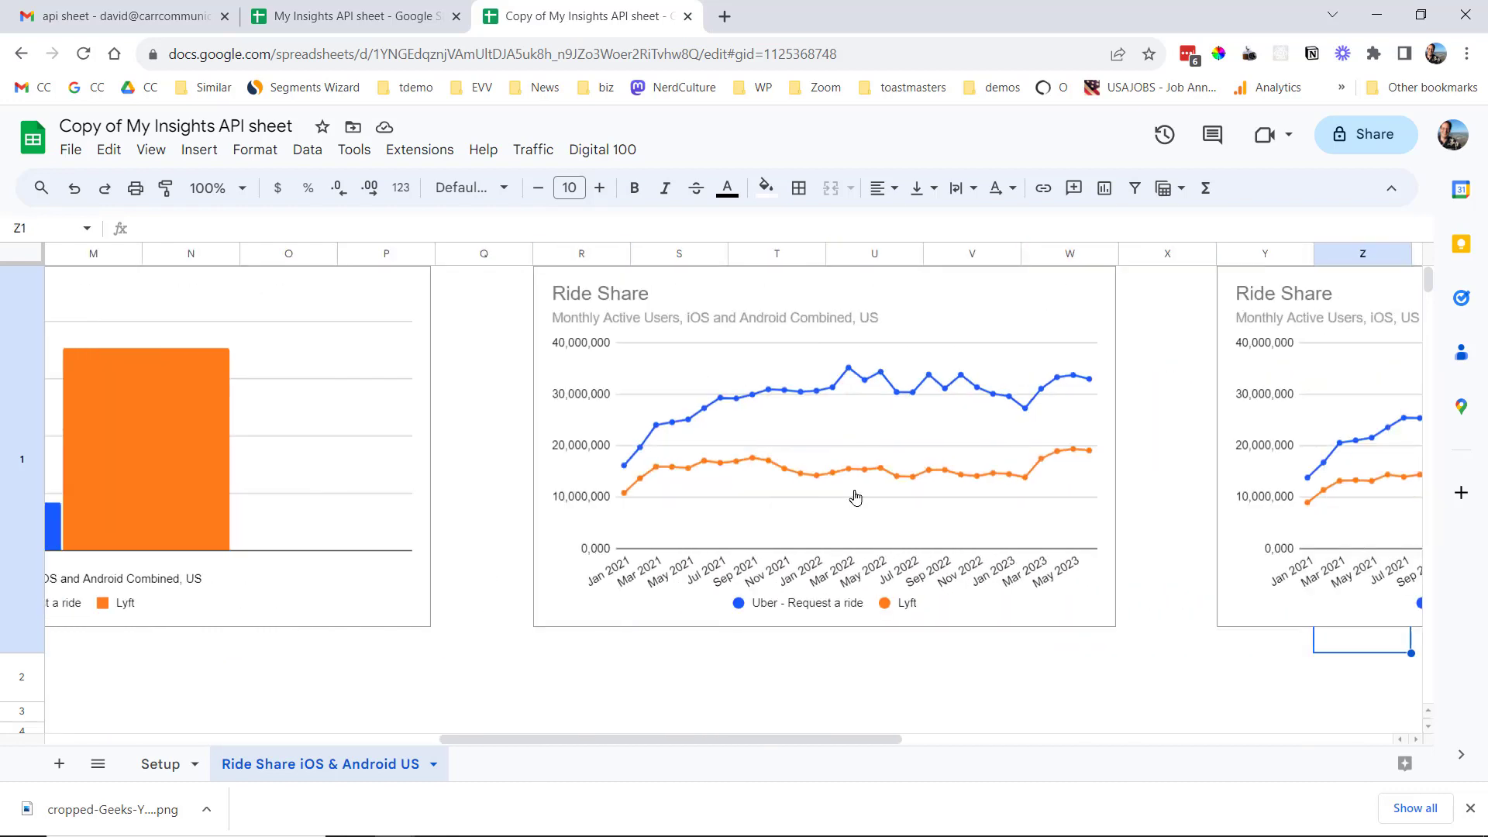
key("Right")
key("Right")
key("Right")
key("Right")
key("Right")
key("Right")
key("Right")
key("Right")
key("Right")
key("Right")
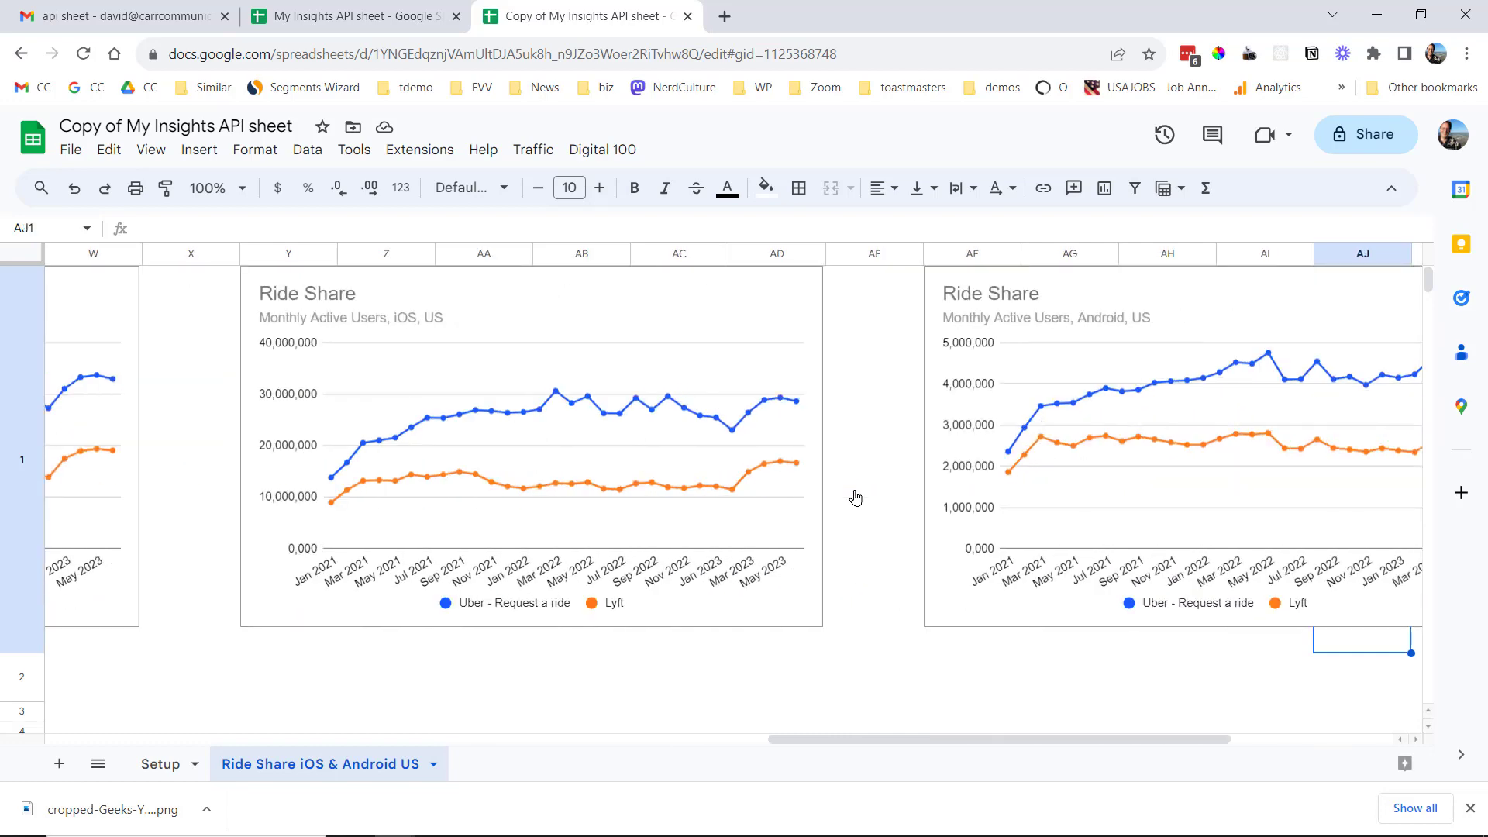
key("Left")
key("Left")
key("Left")
key("Left")
key("Left")
key("Left")
key("Left")
key("Left")
key("Left")
key("Left")
key("Left")
key("Left")
key("Left")
key("Left")
key("Left")
key("Left")
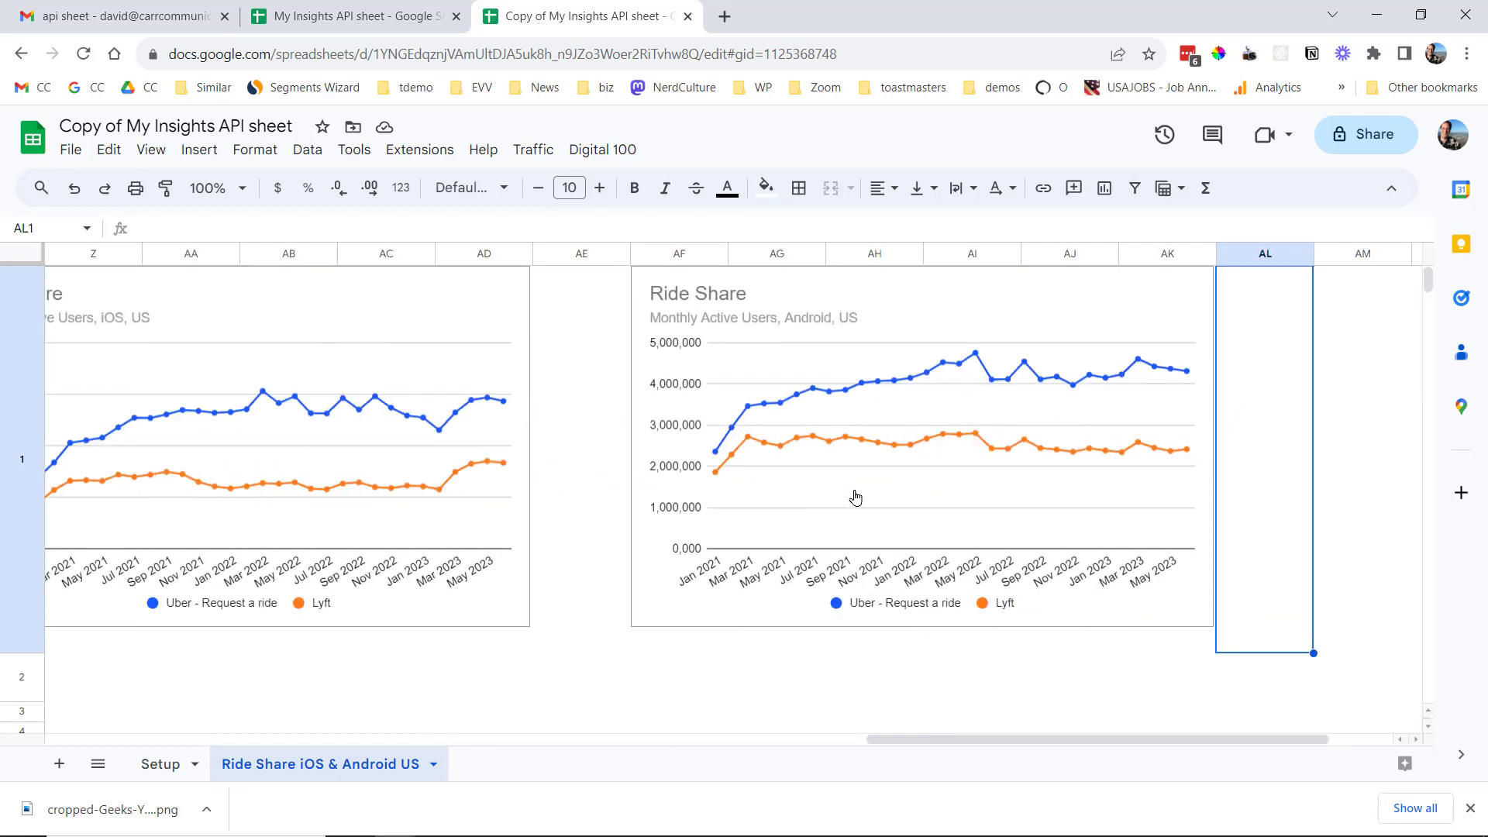
key("Left")
key("Left")
key("Left")
key("Left")
key("Left")
key("Left")
key("Left")
key("Left")
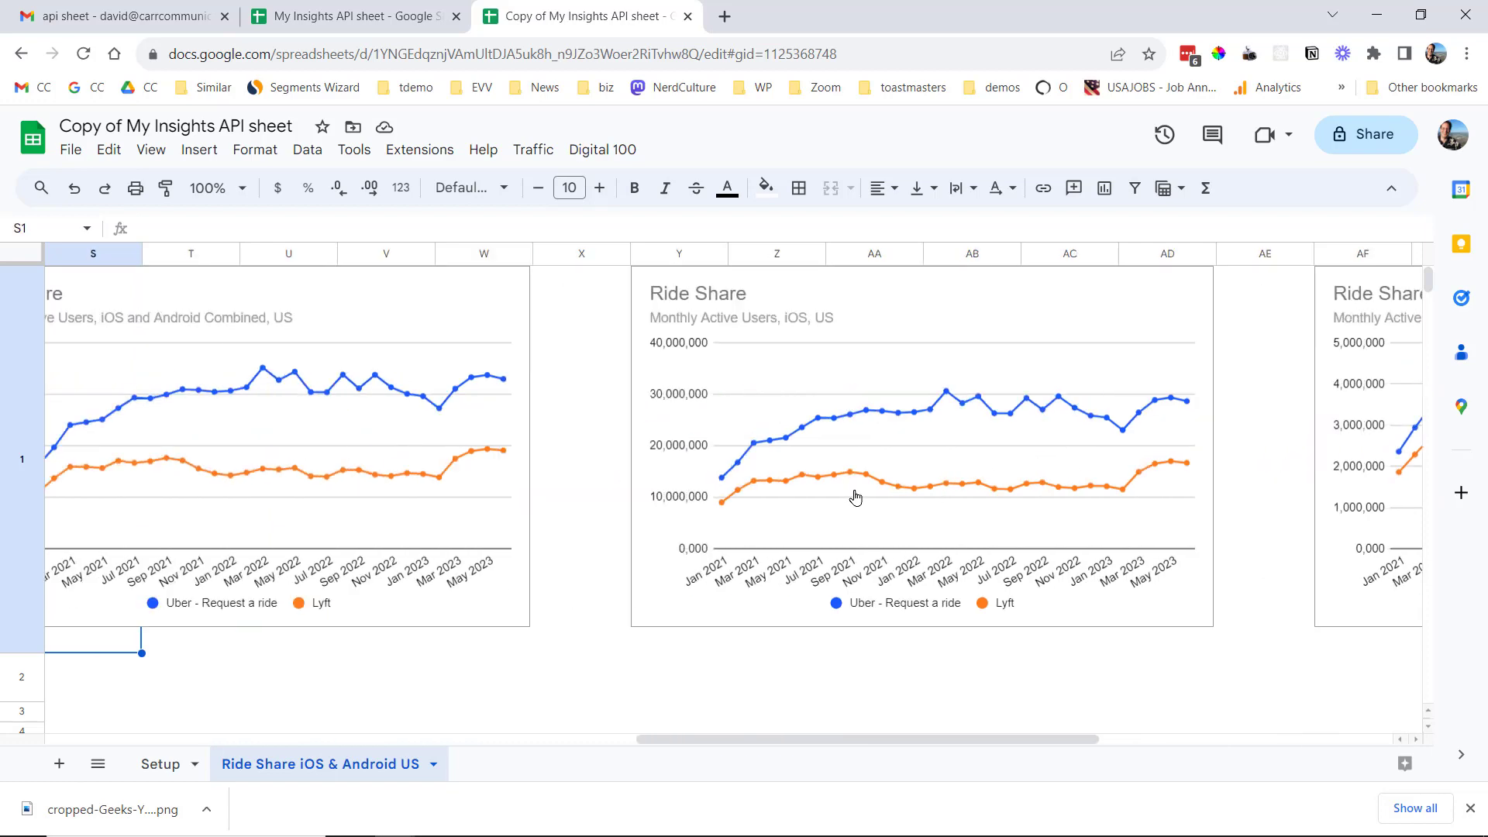
key("Left")
key("Left")
key("Left")
key("Left")
key("Left")
key("Left")
key("Left")
key("Left")
key("Left")
key("Left")
key("Left")
key("Left")
key("Left")
key("Left")
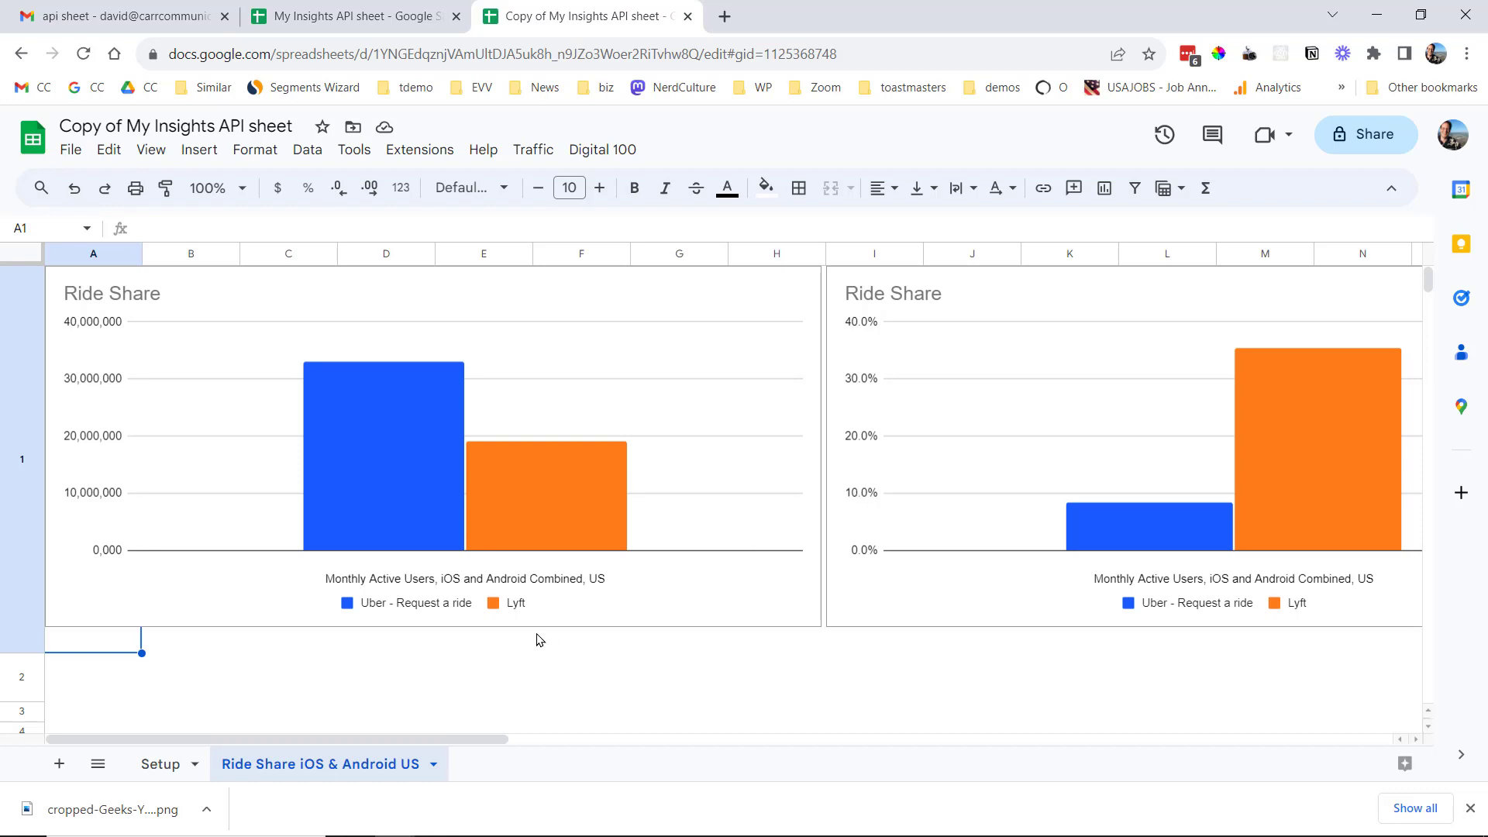
Return to the Setup sheet and clear the Uber and Lyft rows from the app lookup table
left_click(163, 763)
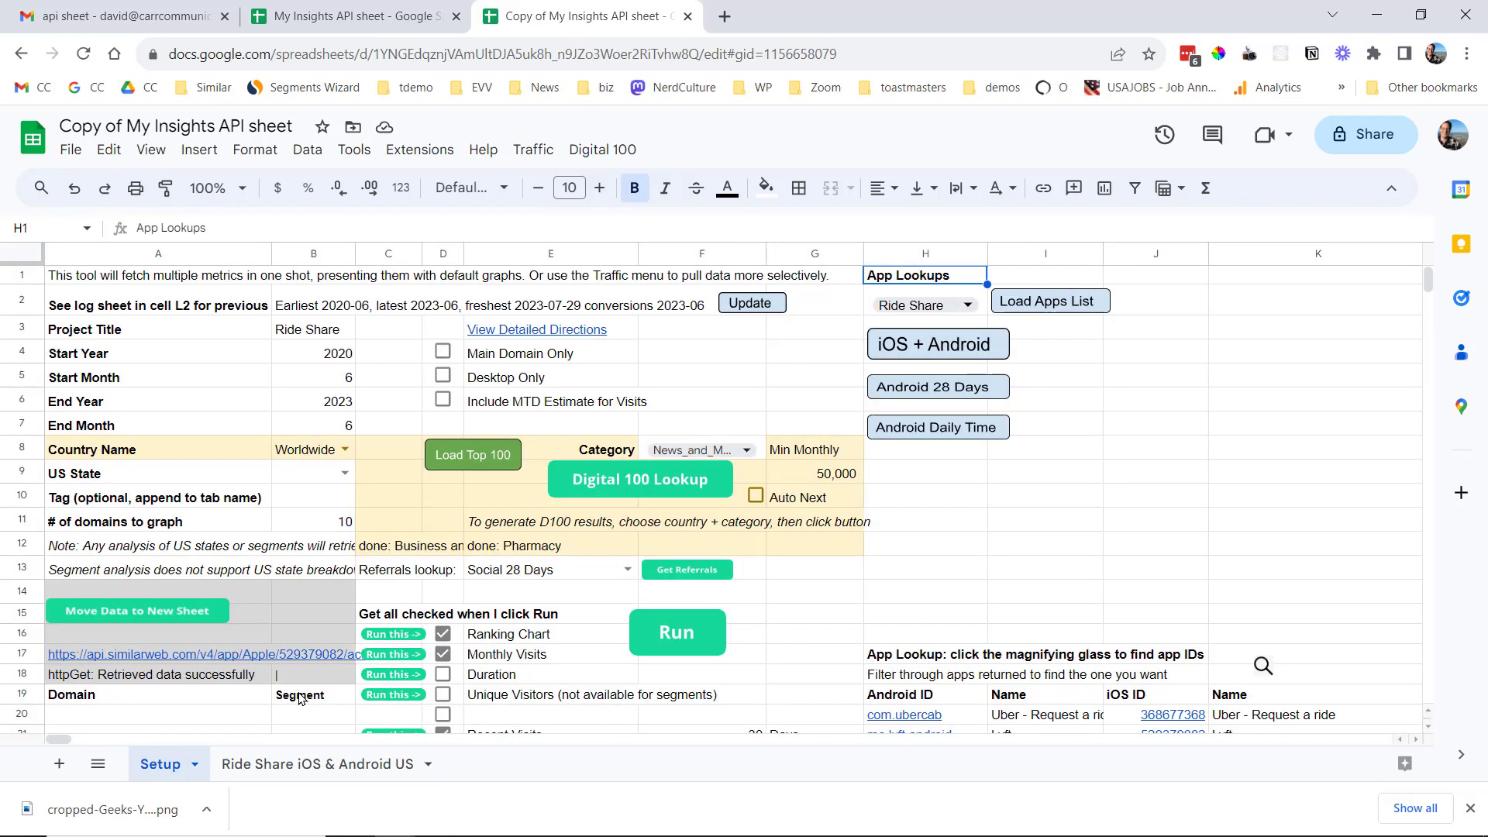
left_click(951, 502)
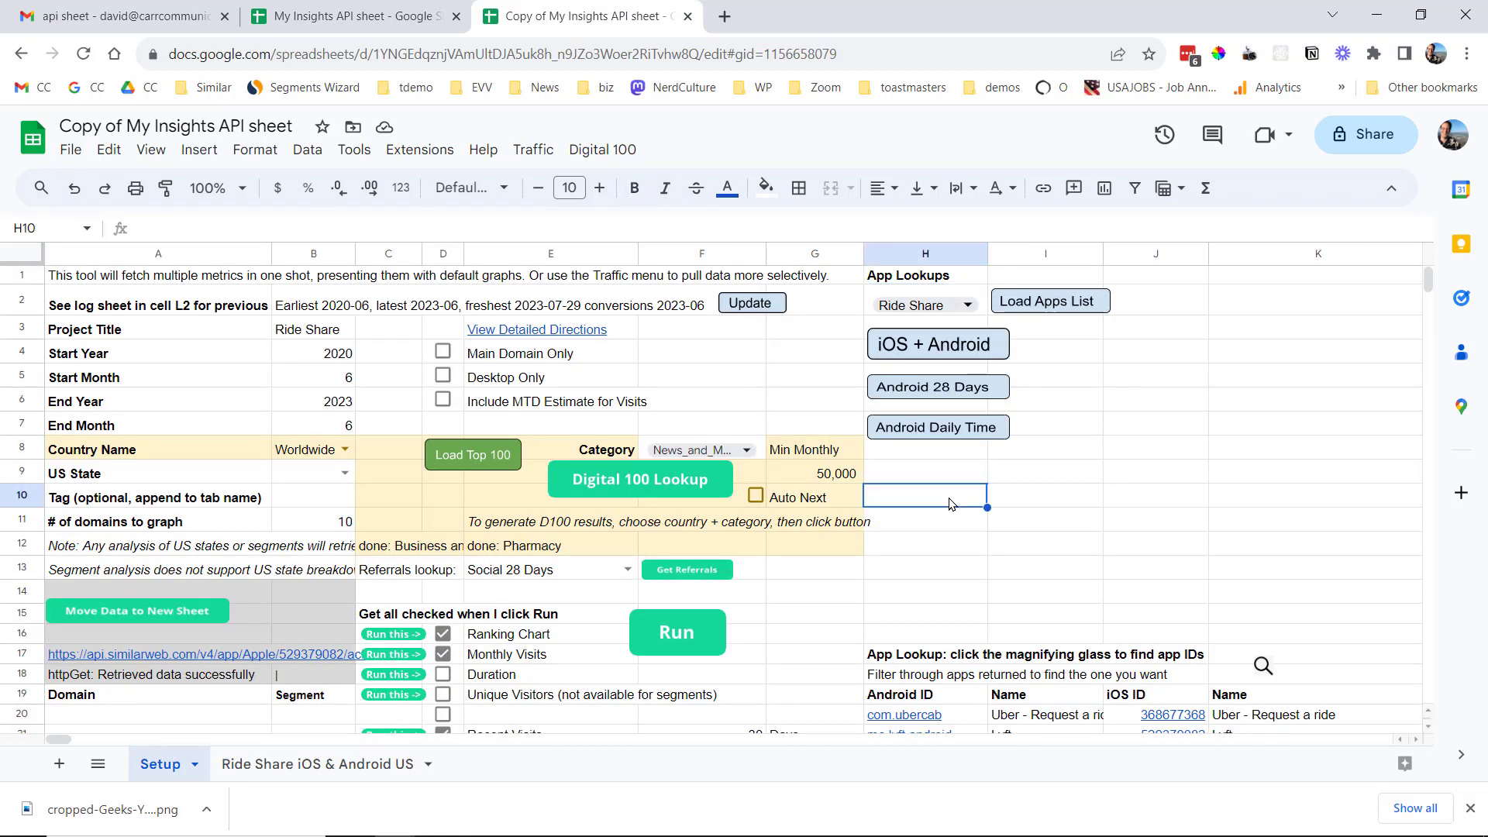
key("Down")
key("Down")
key("Down")
key("Down")
key("Down")
key("Down")
key("Down")
key("Down")
key("Down")
key("Down")
key("Down")
key("Down")
key("Down")
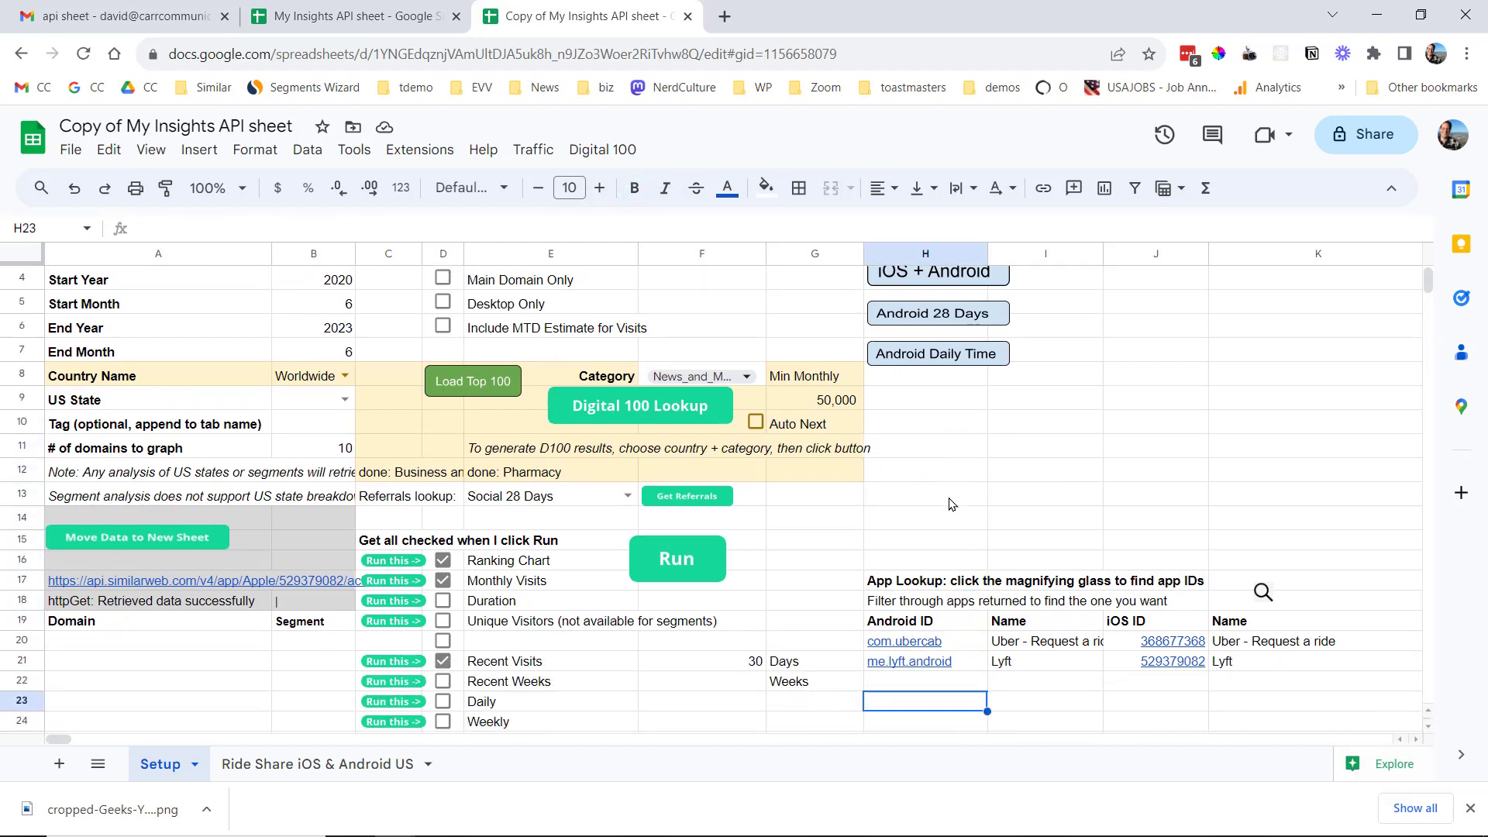
key("Up")
key("Up")
key("Up")
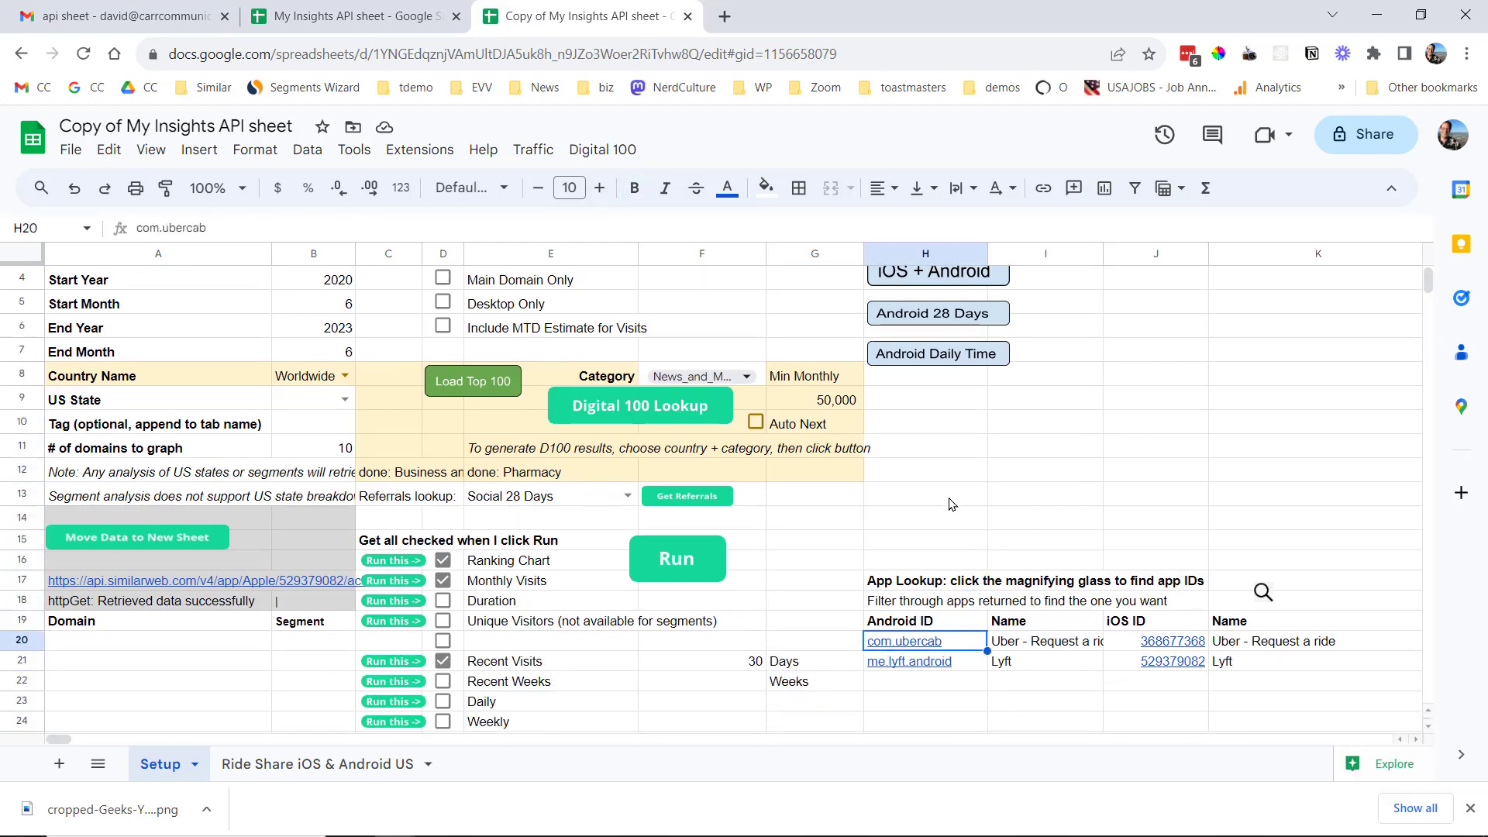
key("shift+Down")
key("shift+Right")
key("shift+Right")
key("shift+Right")
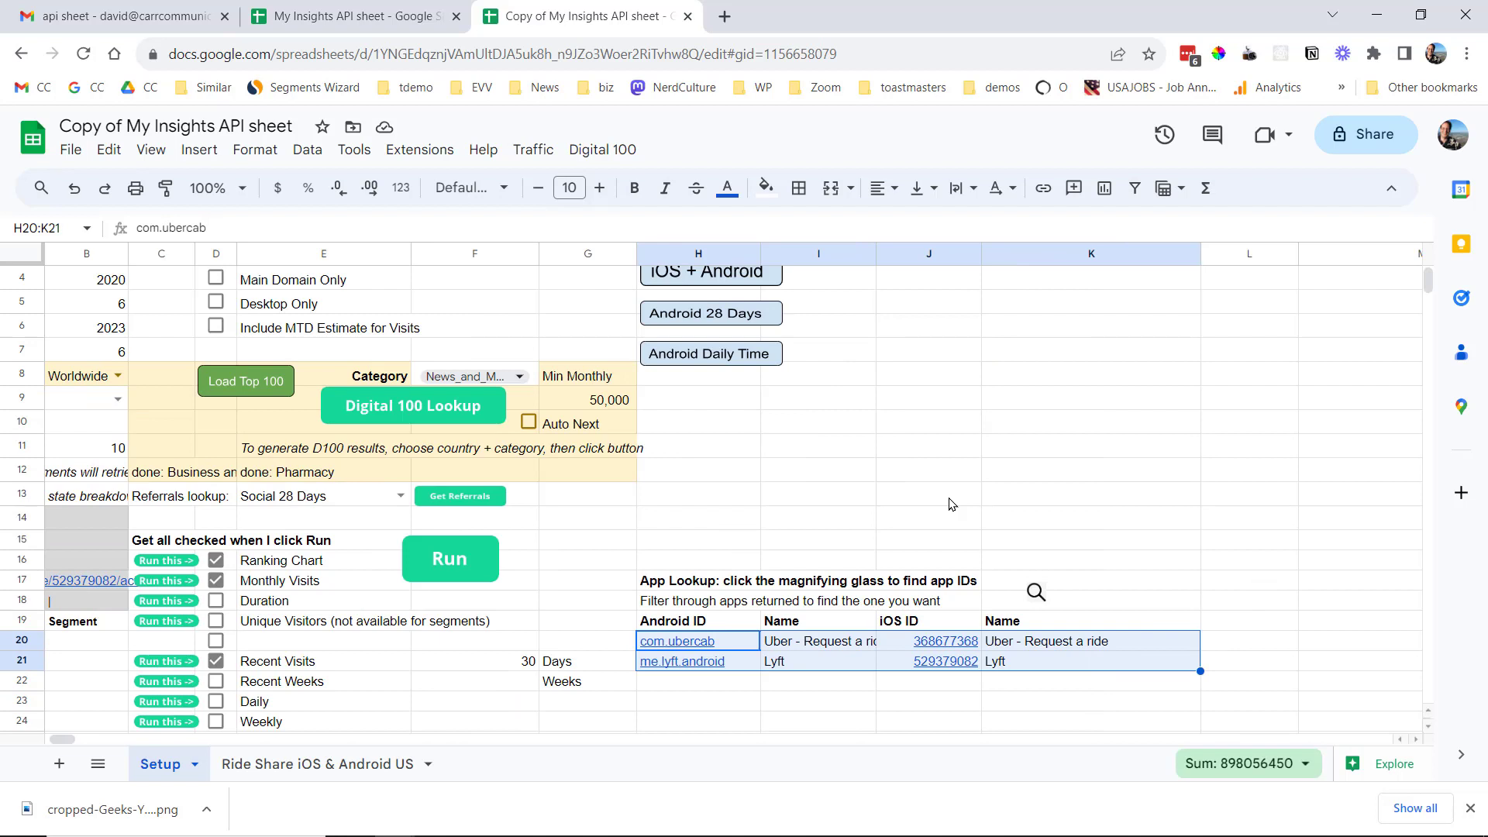
key("Delete")
Search the app lookup for apps matching "Match"
key("Up")
key("Up")
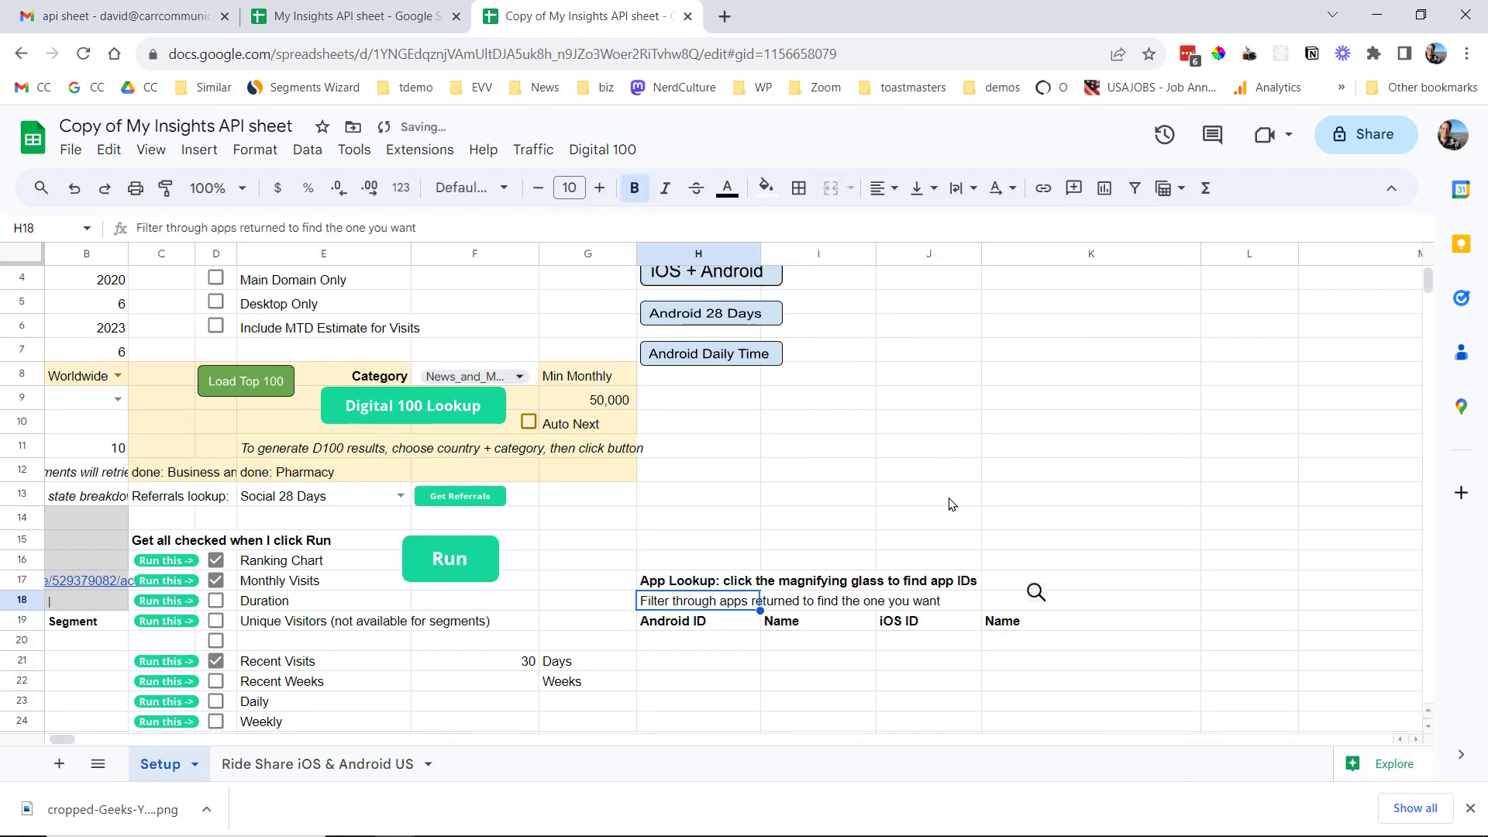
key("Up")
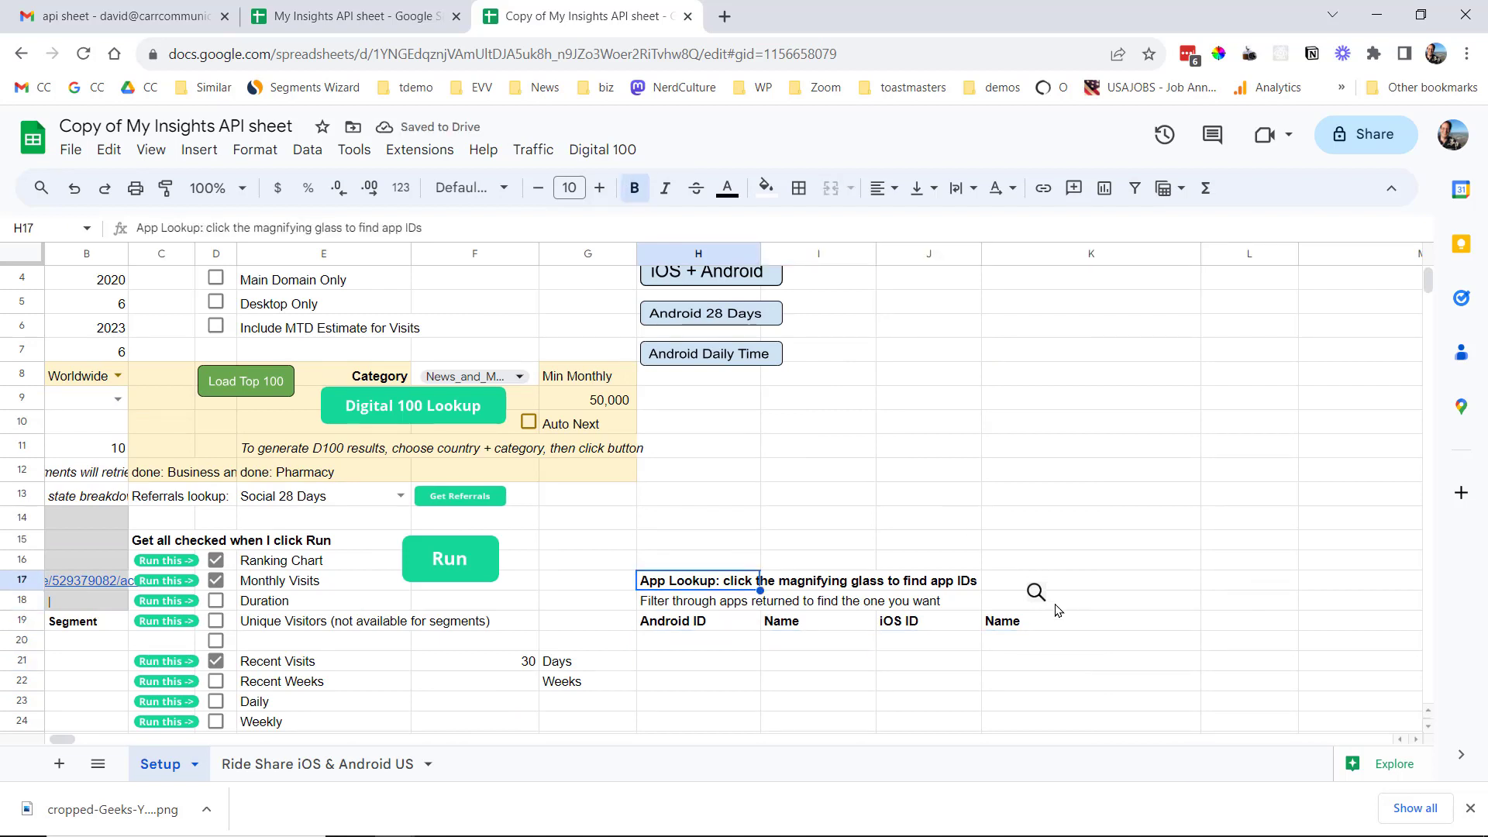
left_click(1035, 591)
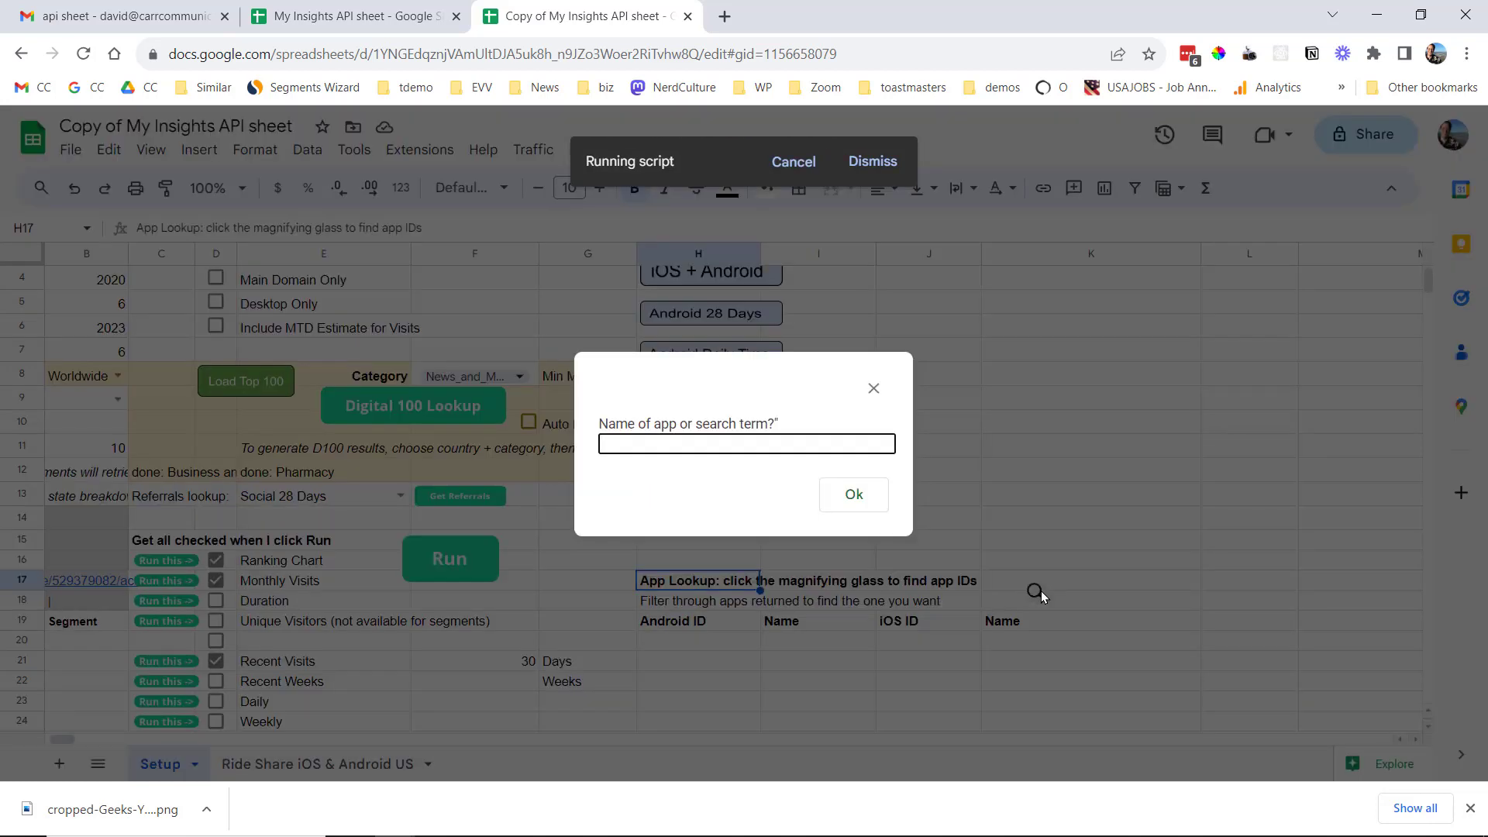
type("Match")
left_click(857, 497)
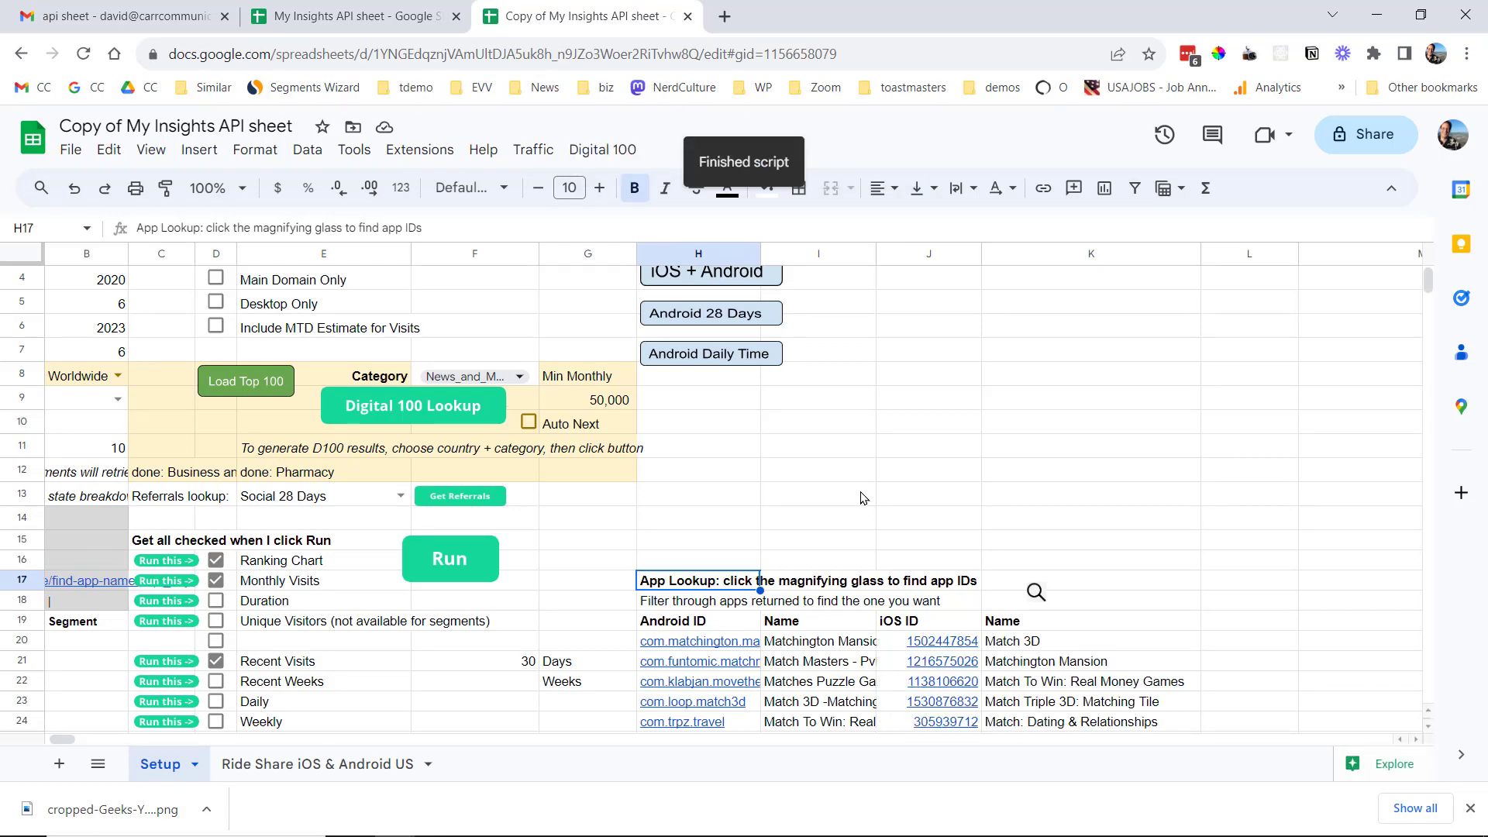
Browse the Match results down to Match Dating, then paste the clipboard's API key into the first result's Android ID cell
key("Down")
key("Down")
key("Down")
key("Down")
key("Down")
key("Down")
key("Down")
key("Down")
key("Down")
key("Down")
key("Down")
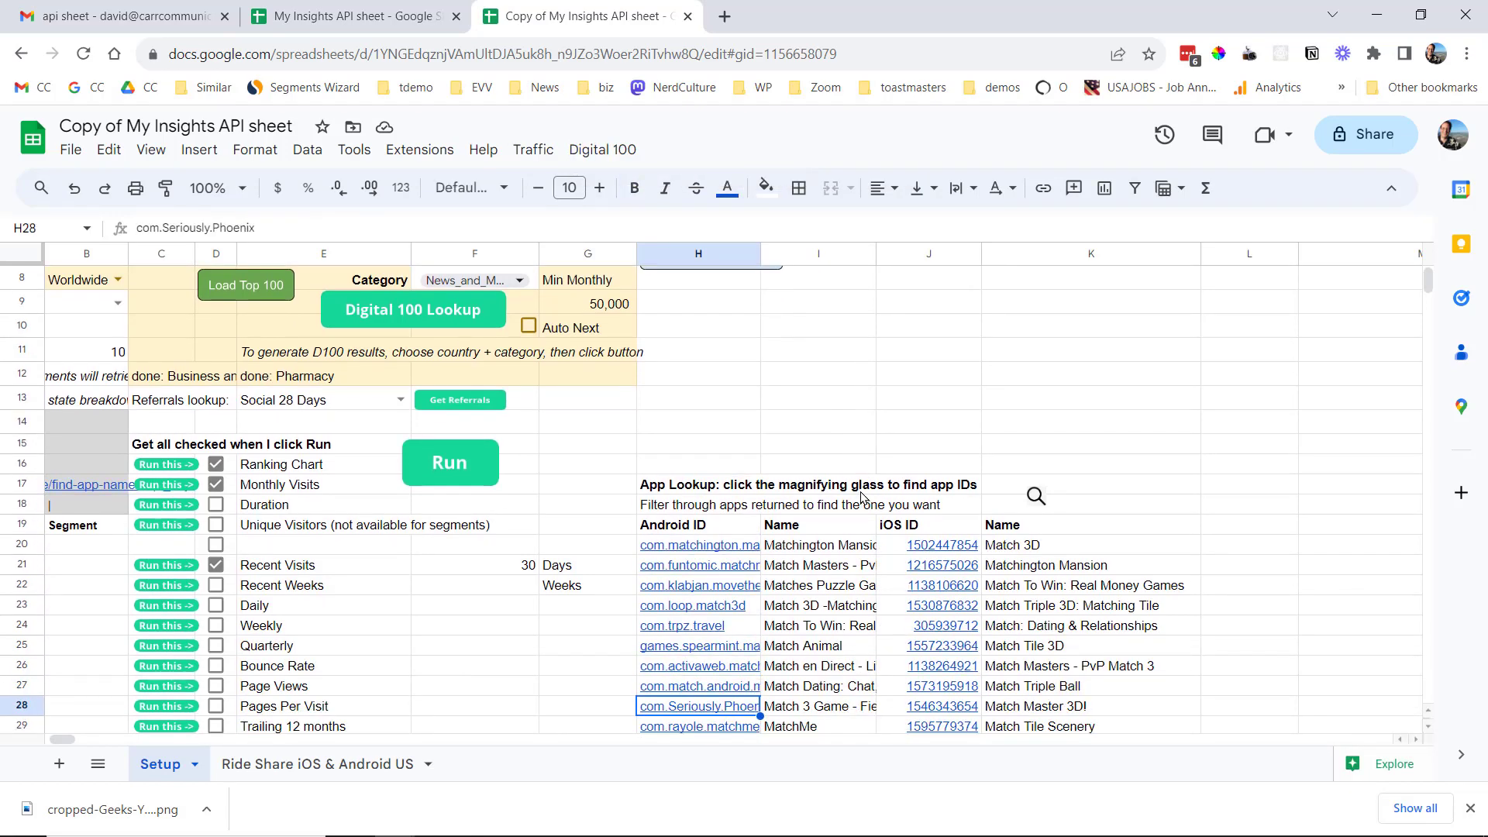
key("Down")
key("Down")
key("Up")
key("Up")
key("Up")
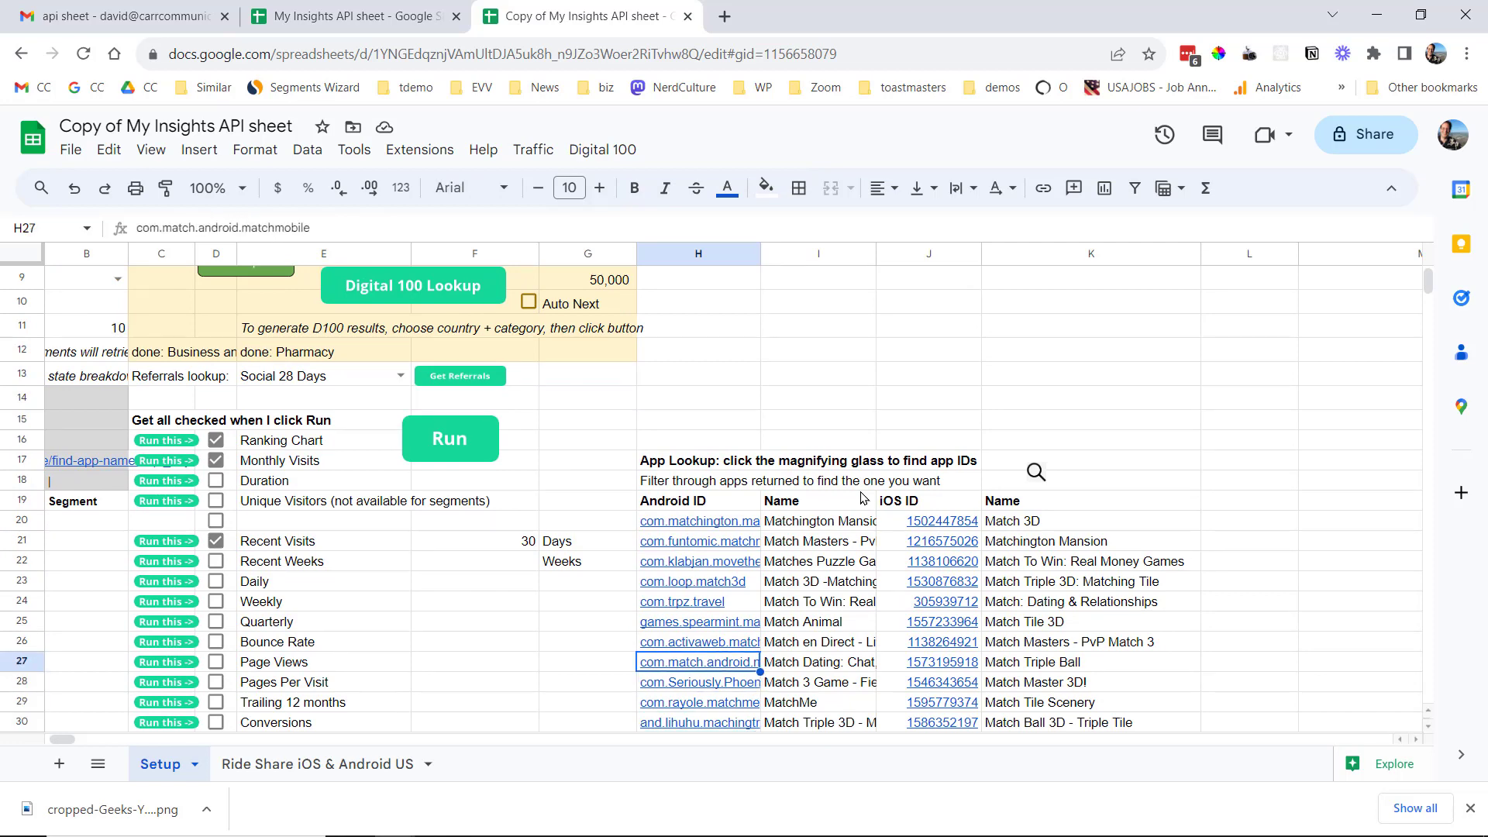
key("shift+Right")
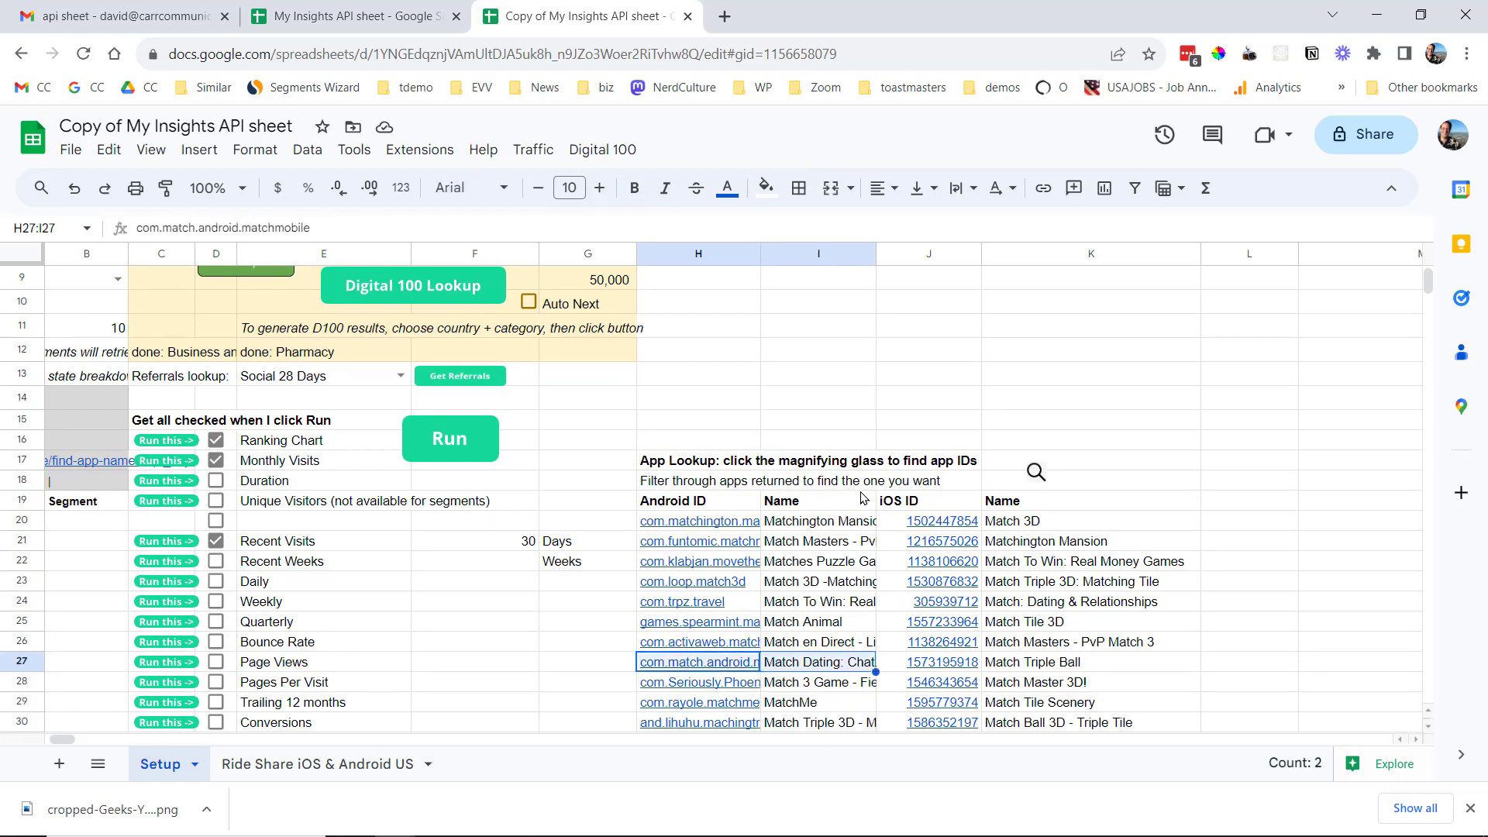
key("Up")
key("Up")
key("Up")
key("Up")
key("Up")
key("Up")
key("Up")
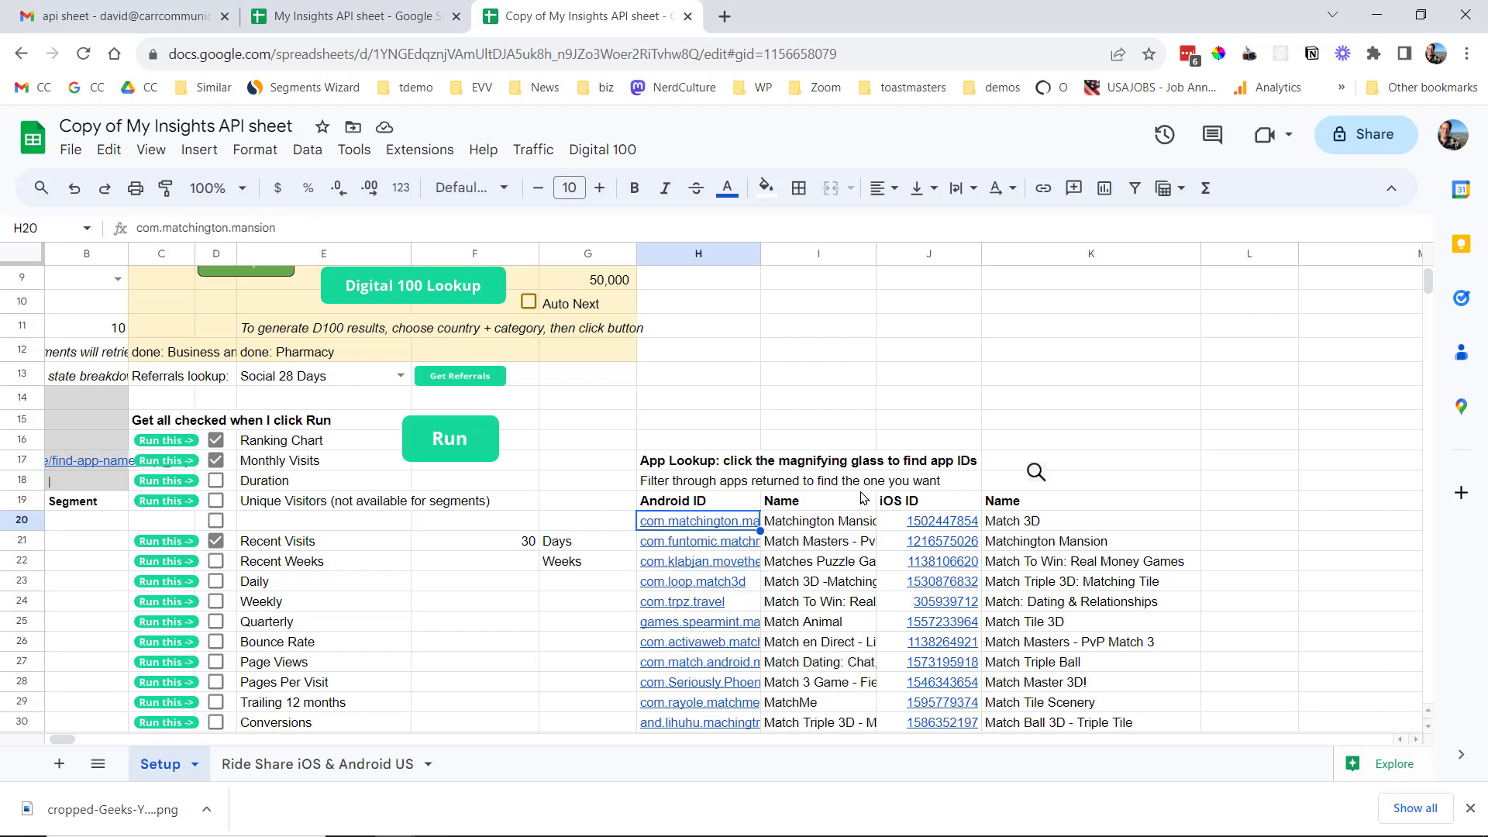
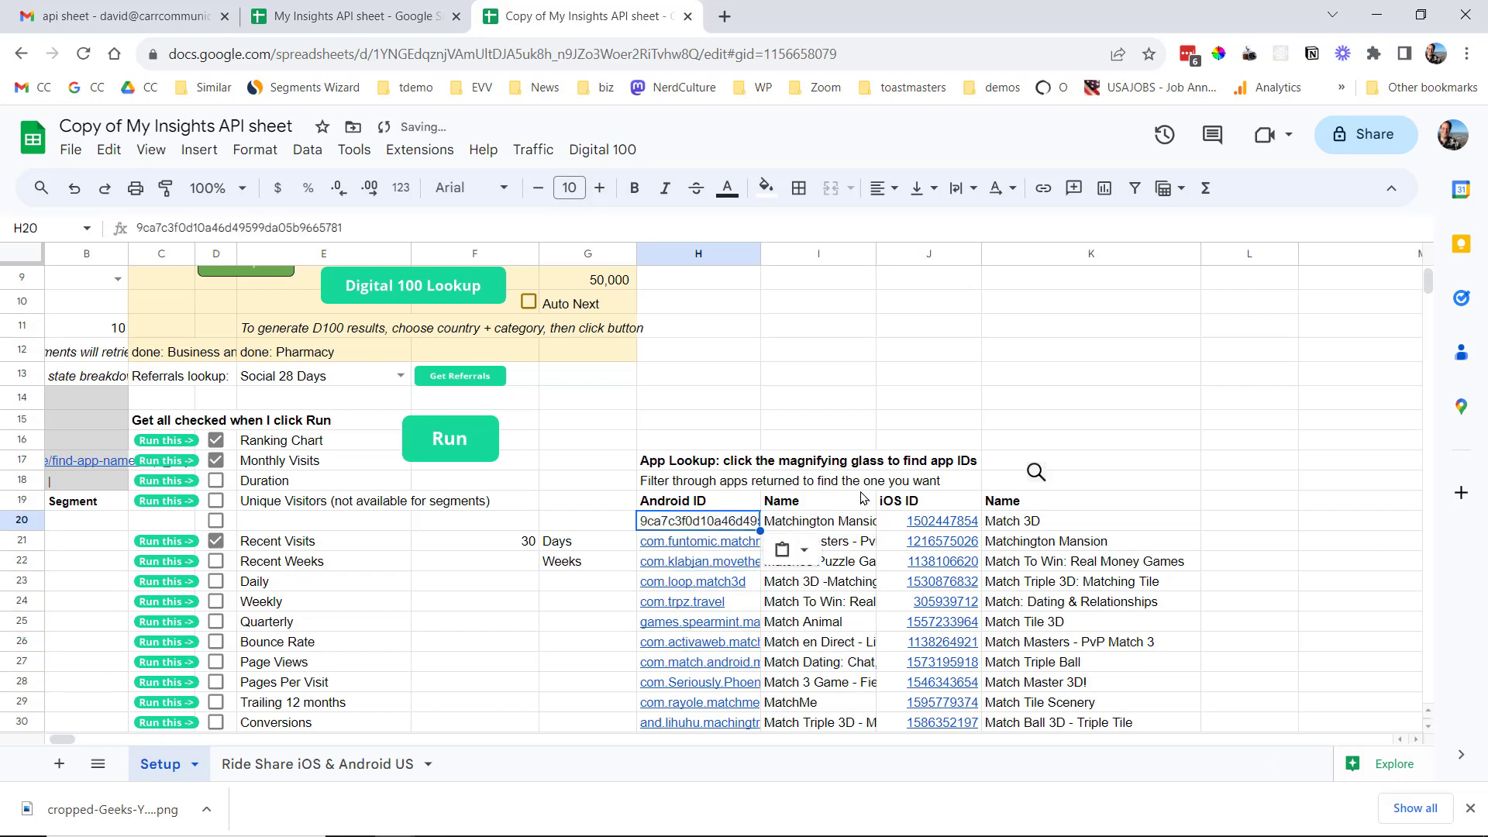
Copy the Match Dating: Chat Android ID and name into the first row of the app lookup table
key("Down")
key("Down")
key("Down")
key("Down")
key("Down")
key("Down")
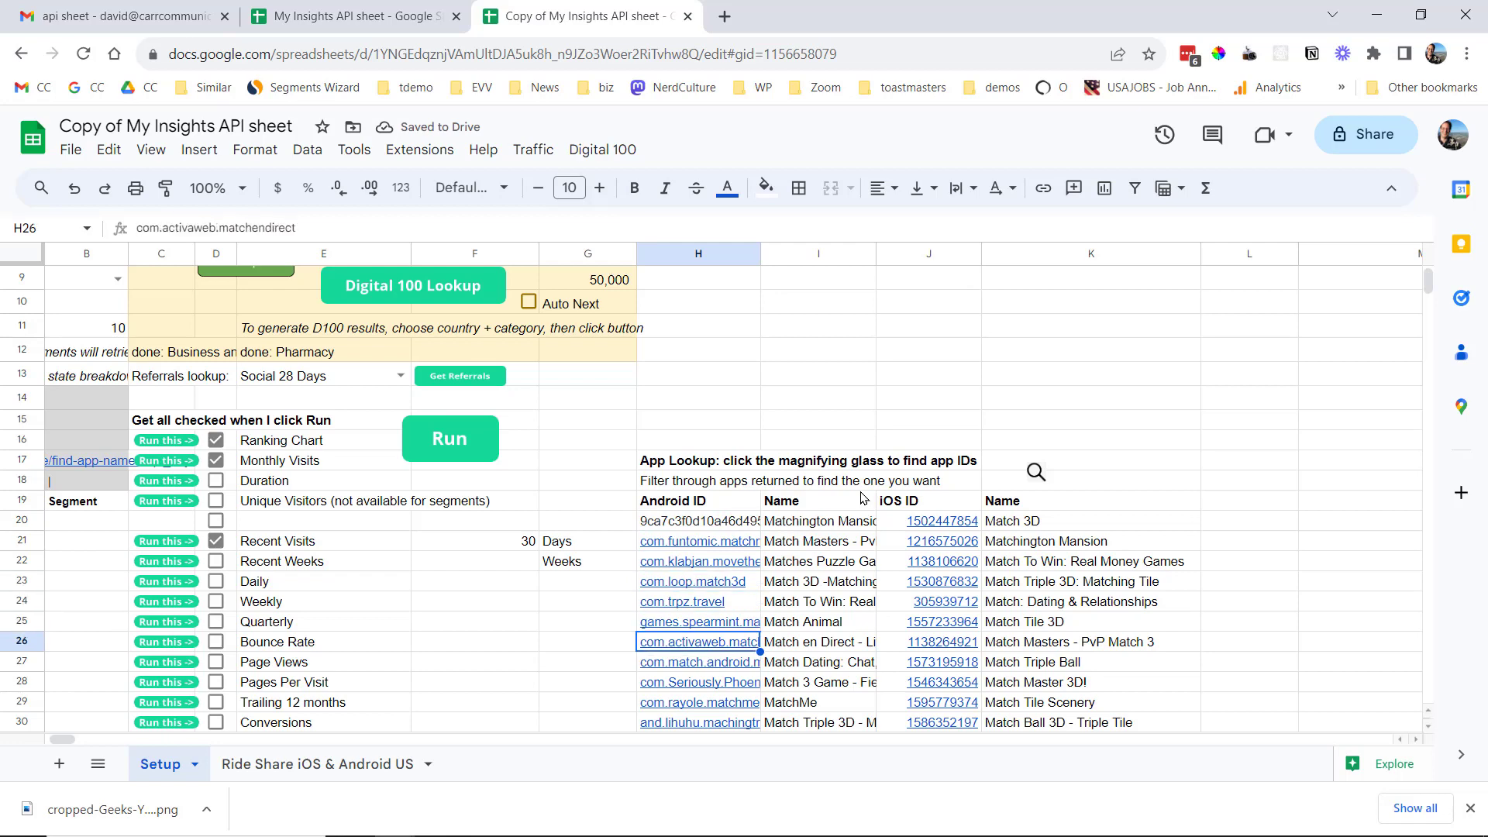
key("Down")
key("shift+Right")
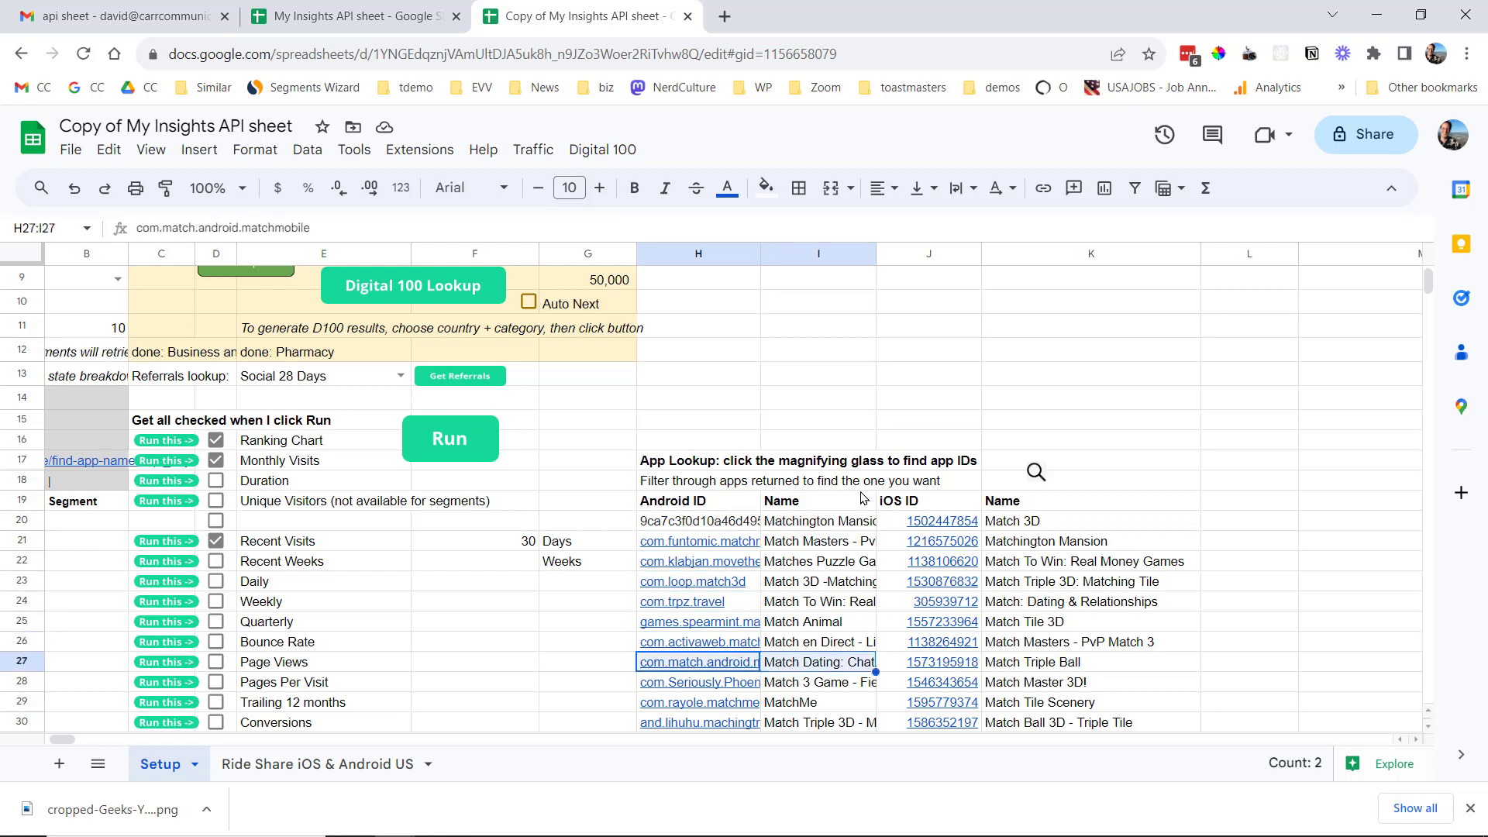
key("ctrl+c")
key("Up")
key("Up")
key("Up")
key("Up")
key("Up")
key("Up")
key("Up")
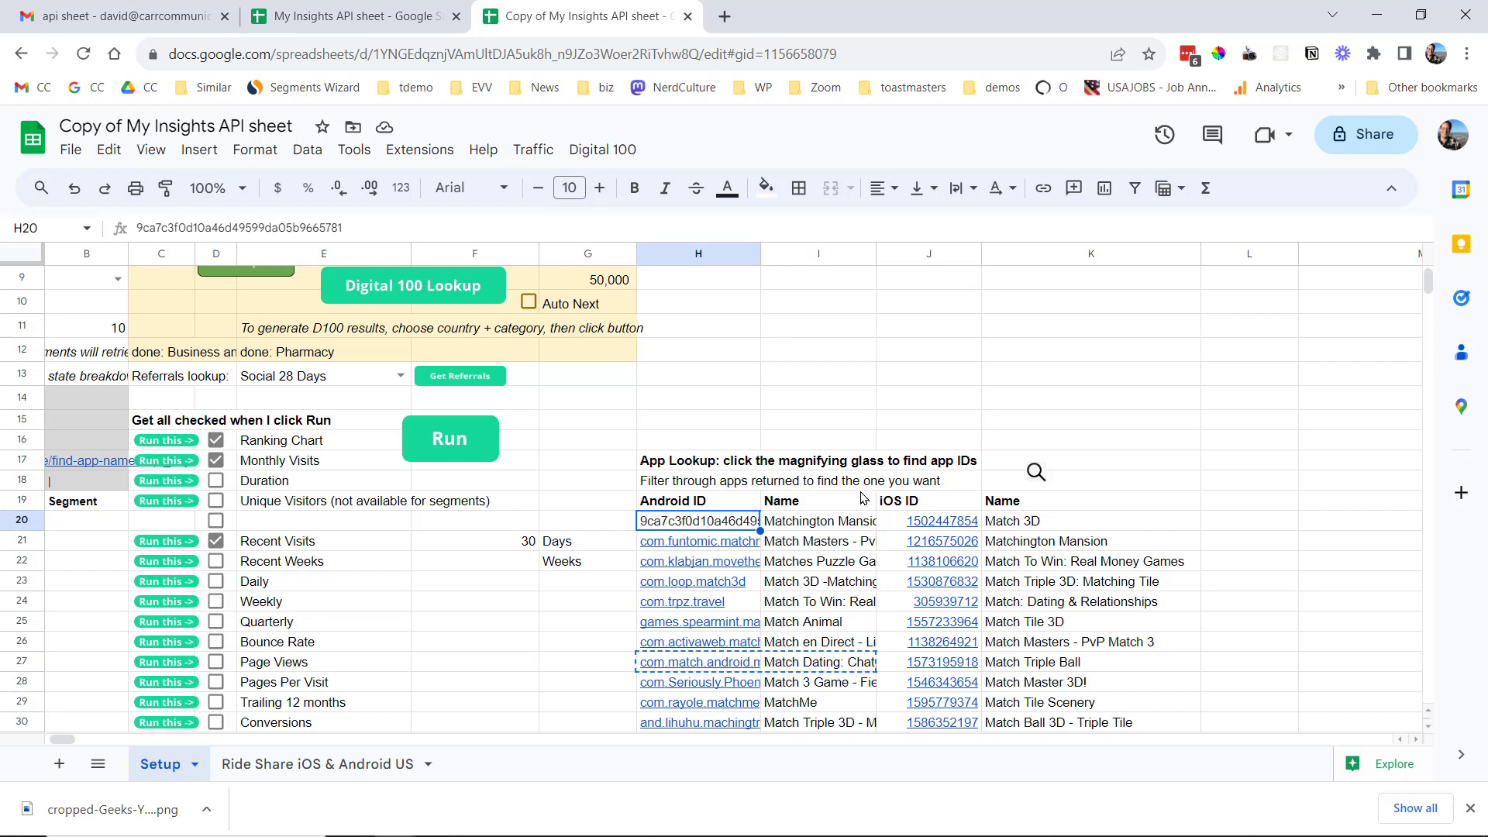
key("ctrl+v")
key("Down")
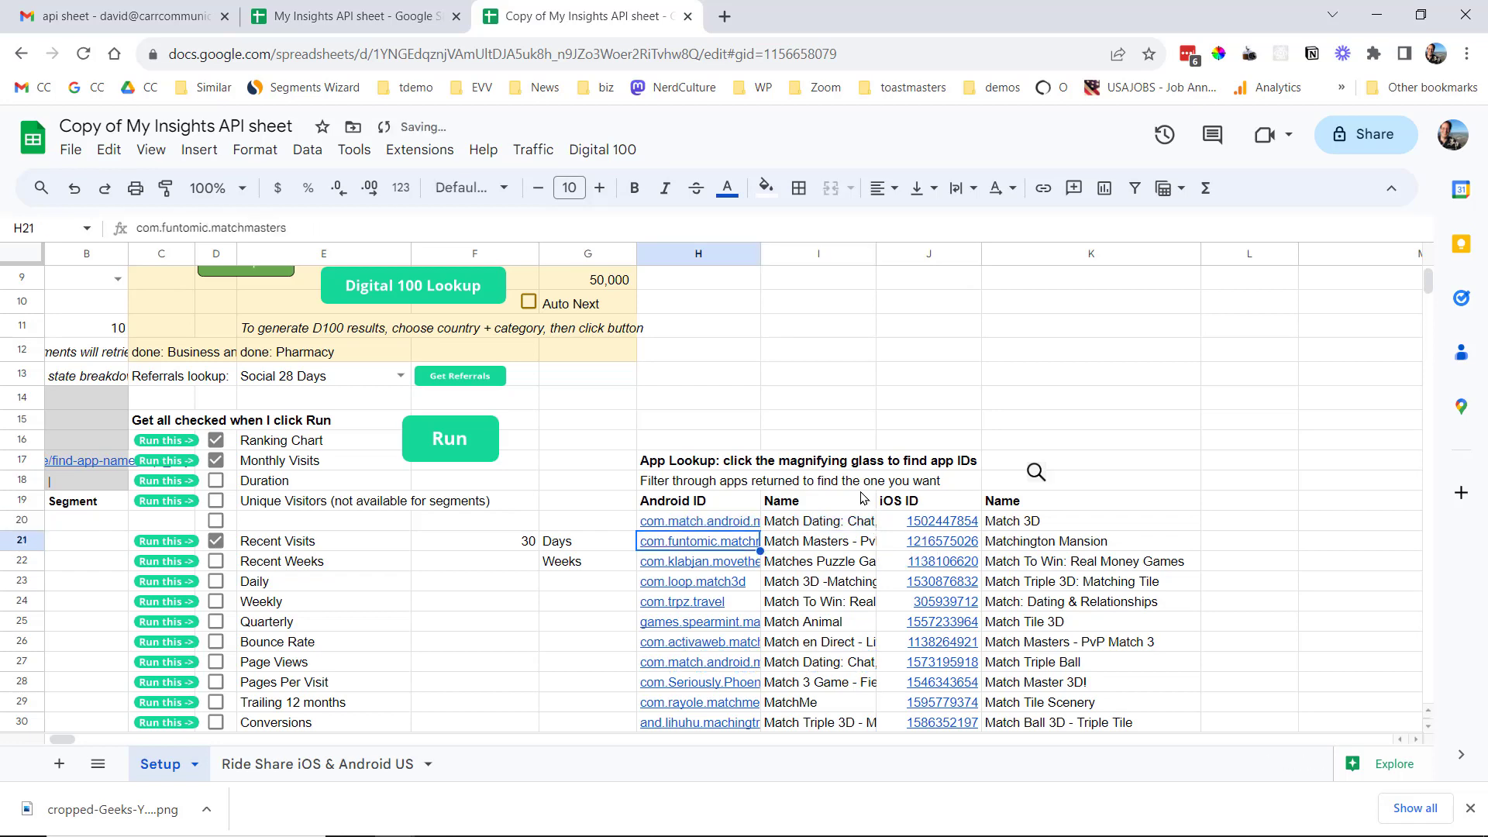
Clear the remaining Android IDs and names below the first lookup row
key("shift+Right")
key("shift+Down")
key("shift+Down")
key("shift+Down")
key("shift+Down")
key("shift+Down")
key("shift+Down")
key("shift+Down")
key("shift+Down")
key("shift+Down")
key("shift+Down")
key("shift+Down")
key("shift+Down")
key("shift+Down")
key("shift+Down")
key("shift+Down")
key("shift+Down")
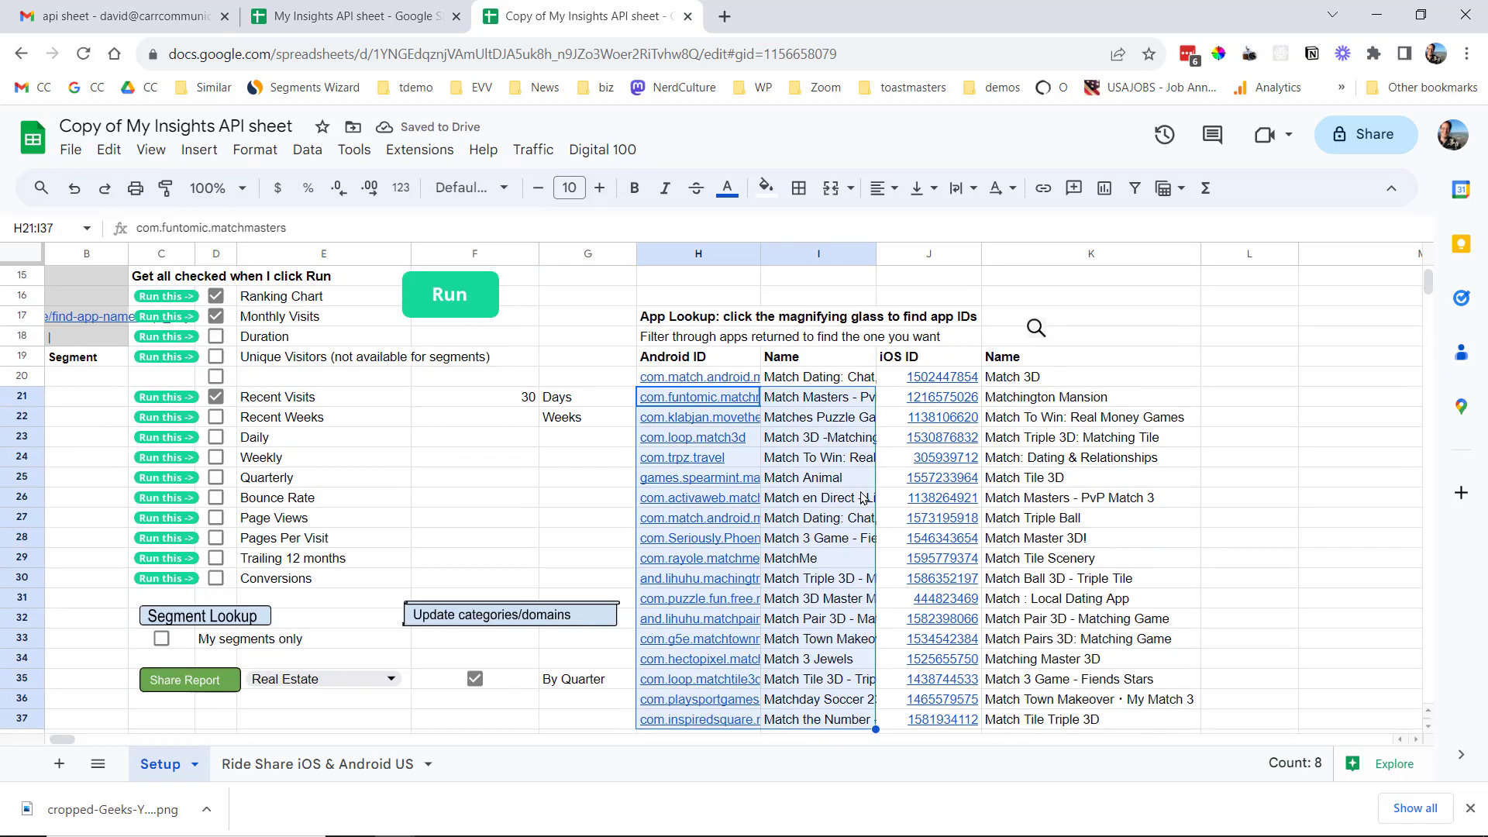
key("shift+Down")
key("shift+Down")
key("shift+Down")
key("shift+Down")
key("shift+Down")
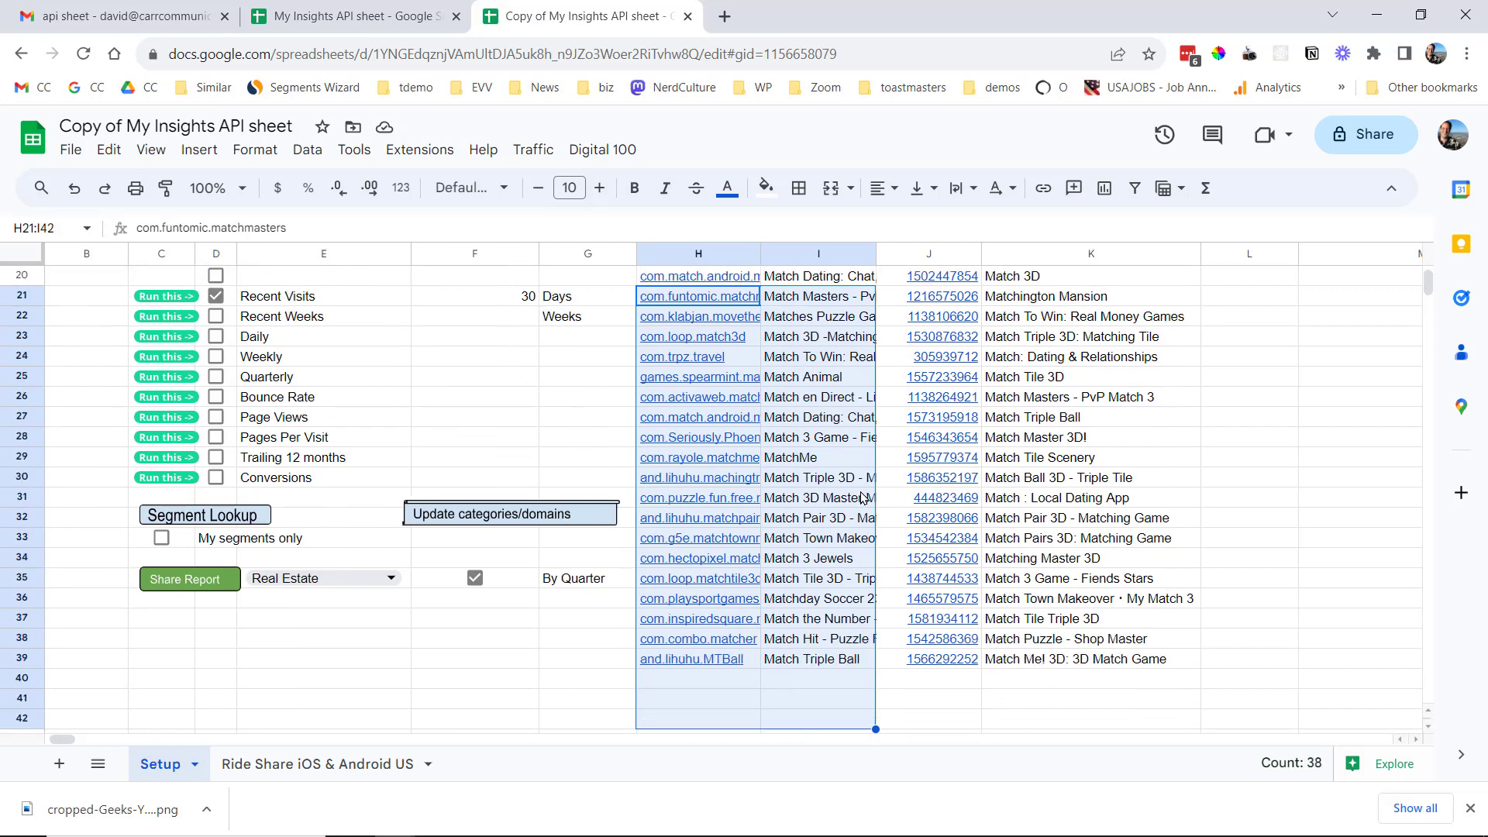
key("Delete")
key("Up")
key("Up")
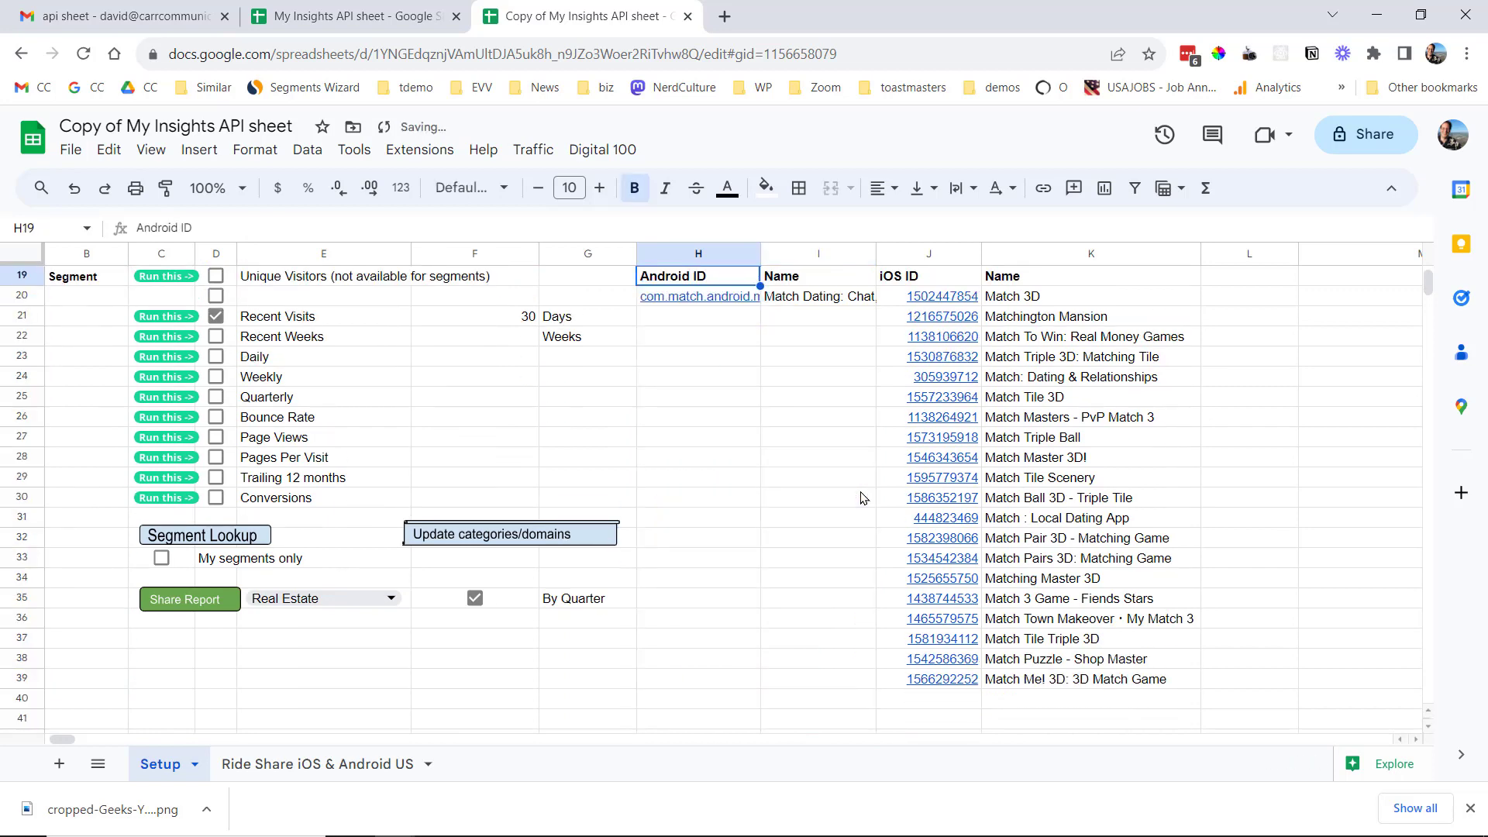
Copy the Match: Dating & Relationships iOS ID and name into the first row of the app lookup table
key("Down")
key("Down")
key("Right")
key("Right")
key("Down")
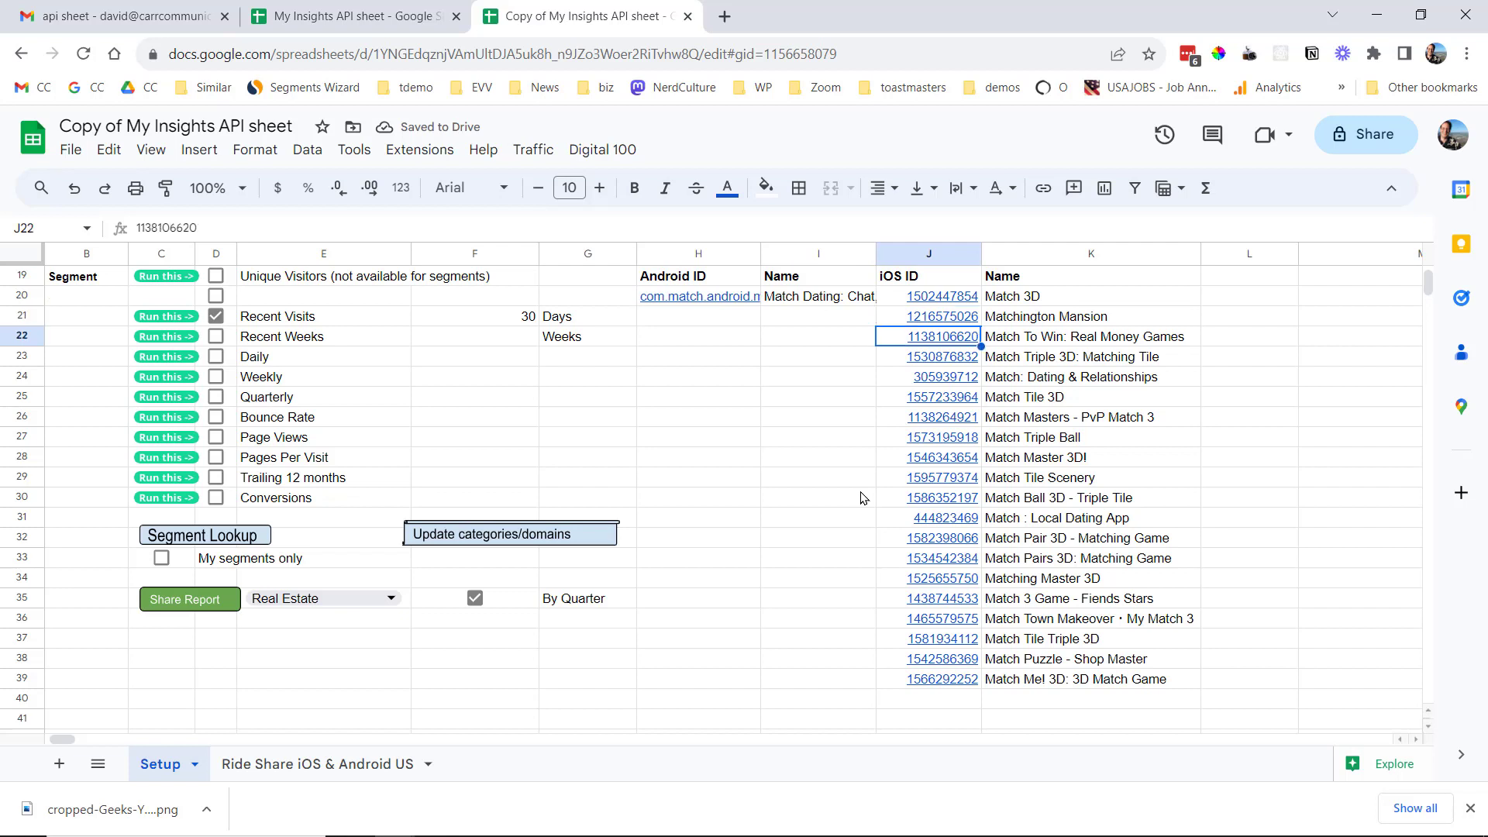
key("Down")
key("Right")
key("Down")
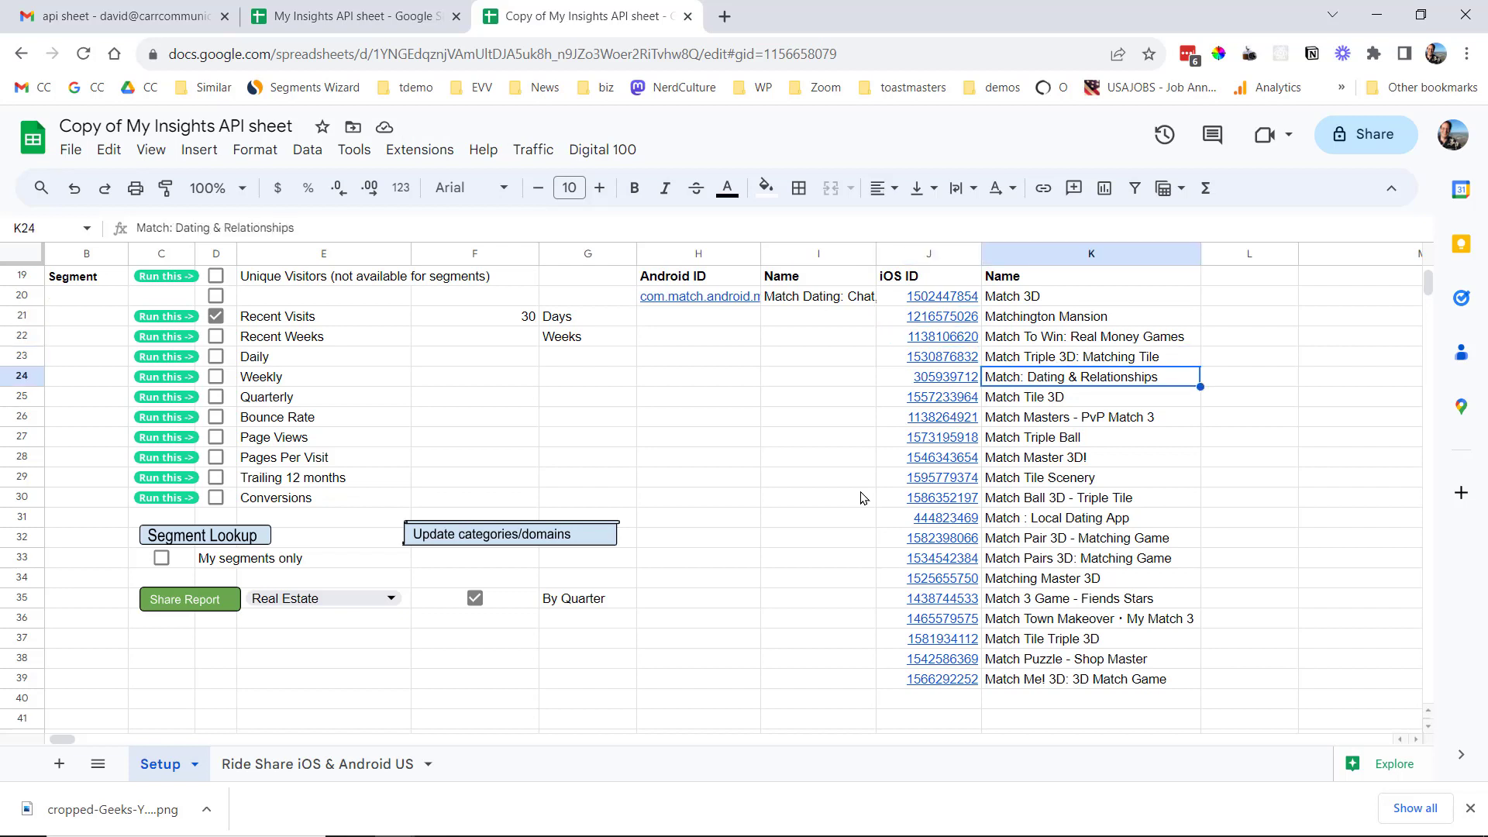
key("shift+Left")
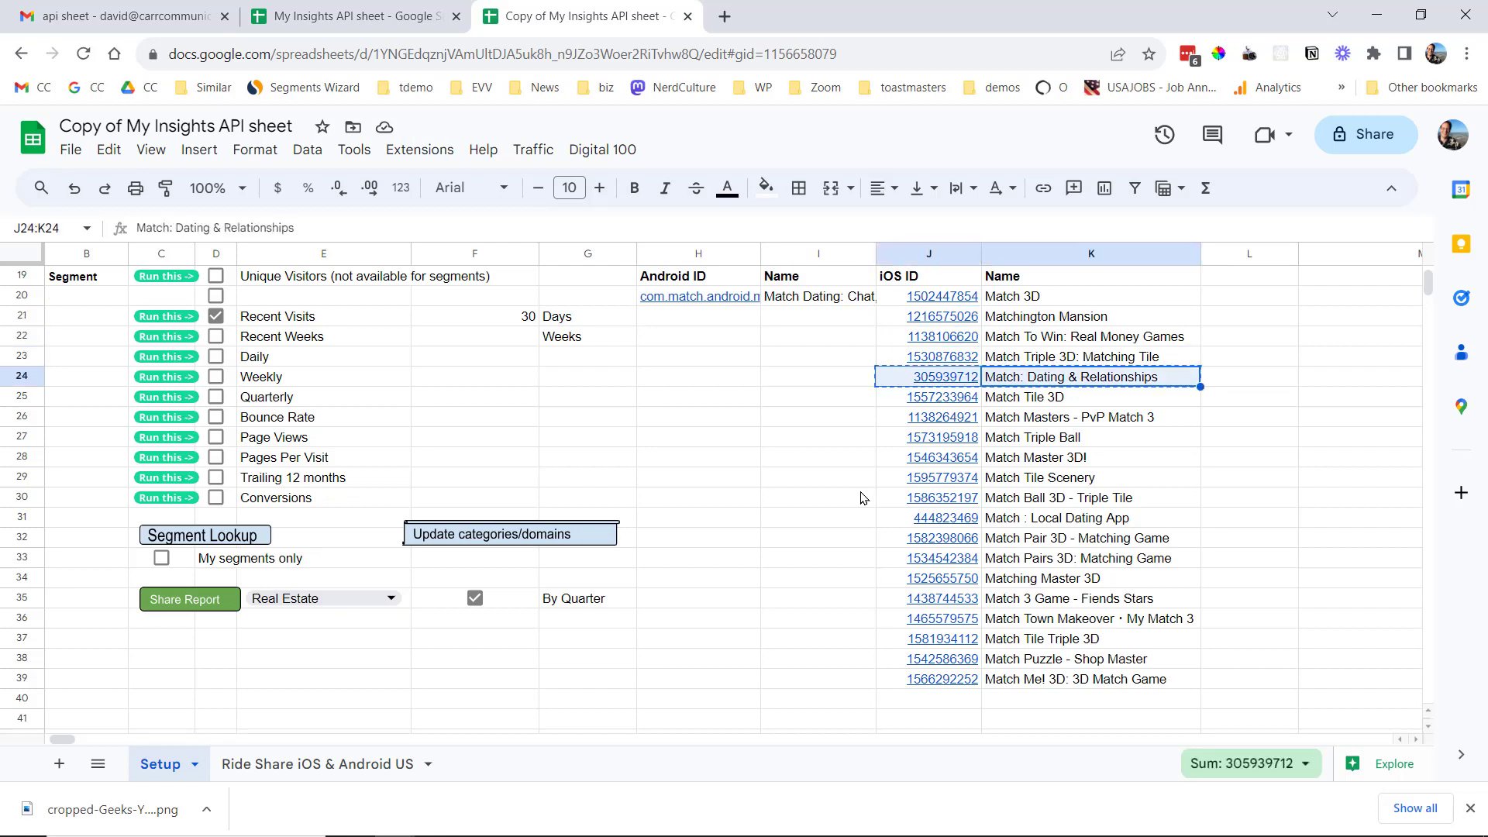
key("ctrl+c")
key("Up")
key("Up")
key("Up")
key("Up")
key("Left")
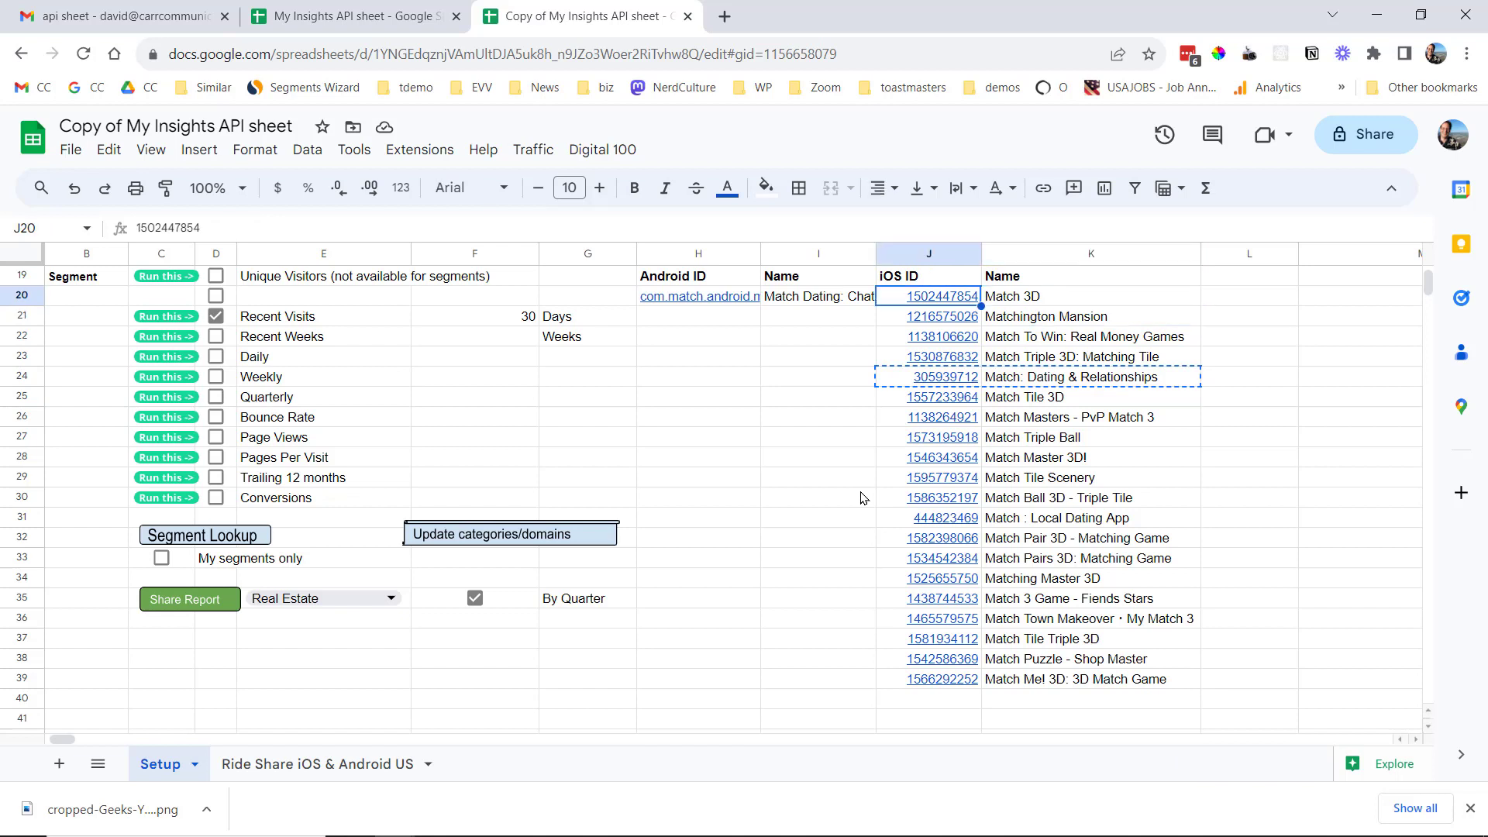
key("ctrl+v")
key("Down")
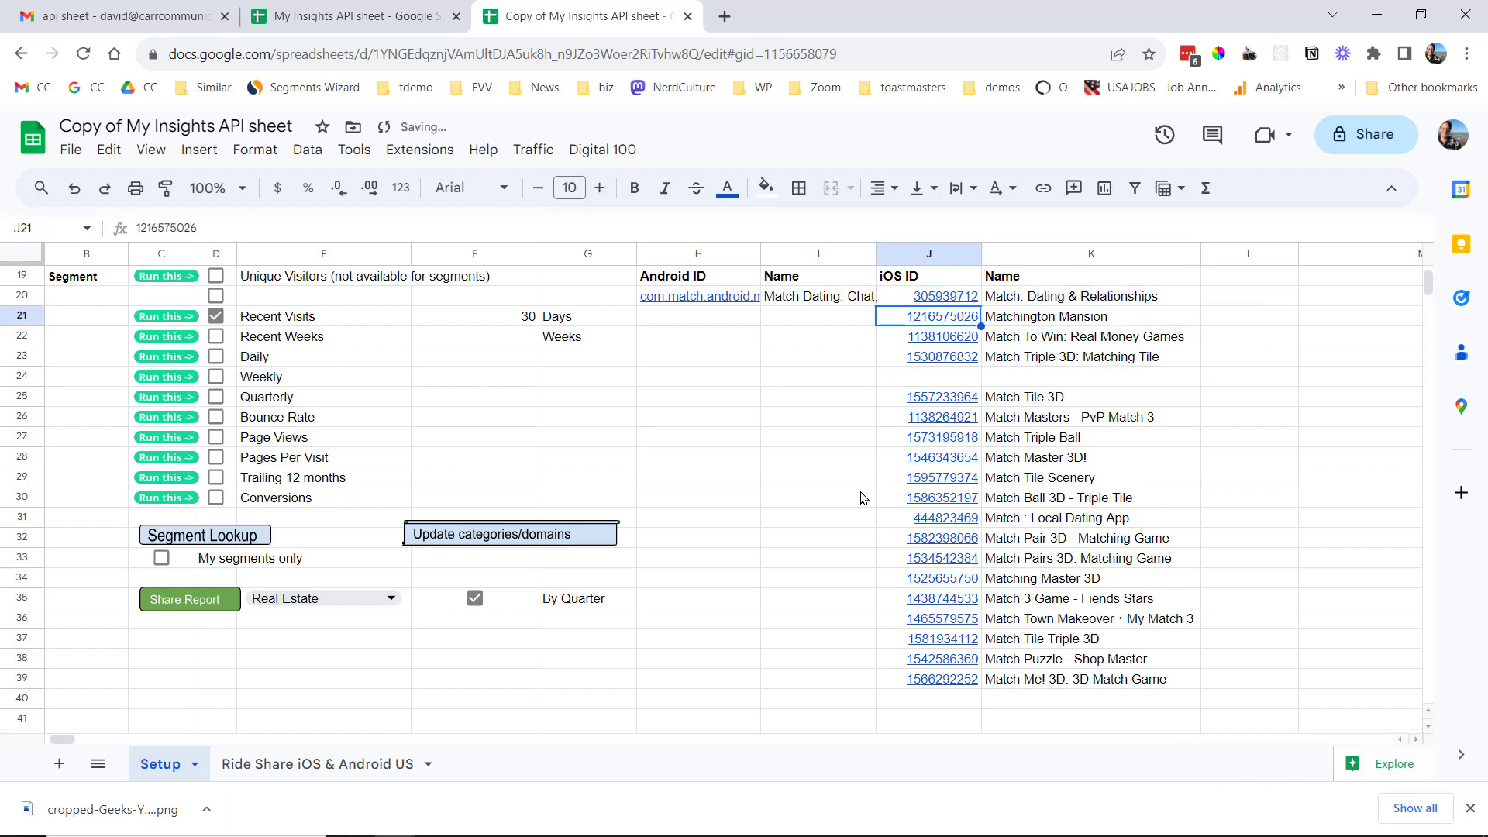
Clear the remaining iOS IDs and names below the first lookup row
key("shift+Right")
key("shift+Down")
key("shift+Down")
key("shift+Down")
key("shift+Down")
key("shift+Down")
key("shift+Down")
key("shift+Down")
key("shift+Down")
key("shift+Down")
key("shift+Down")
key("shift+Down")
key("shift+Down")
key("shift+Down")
key("shift+Down")
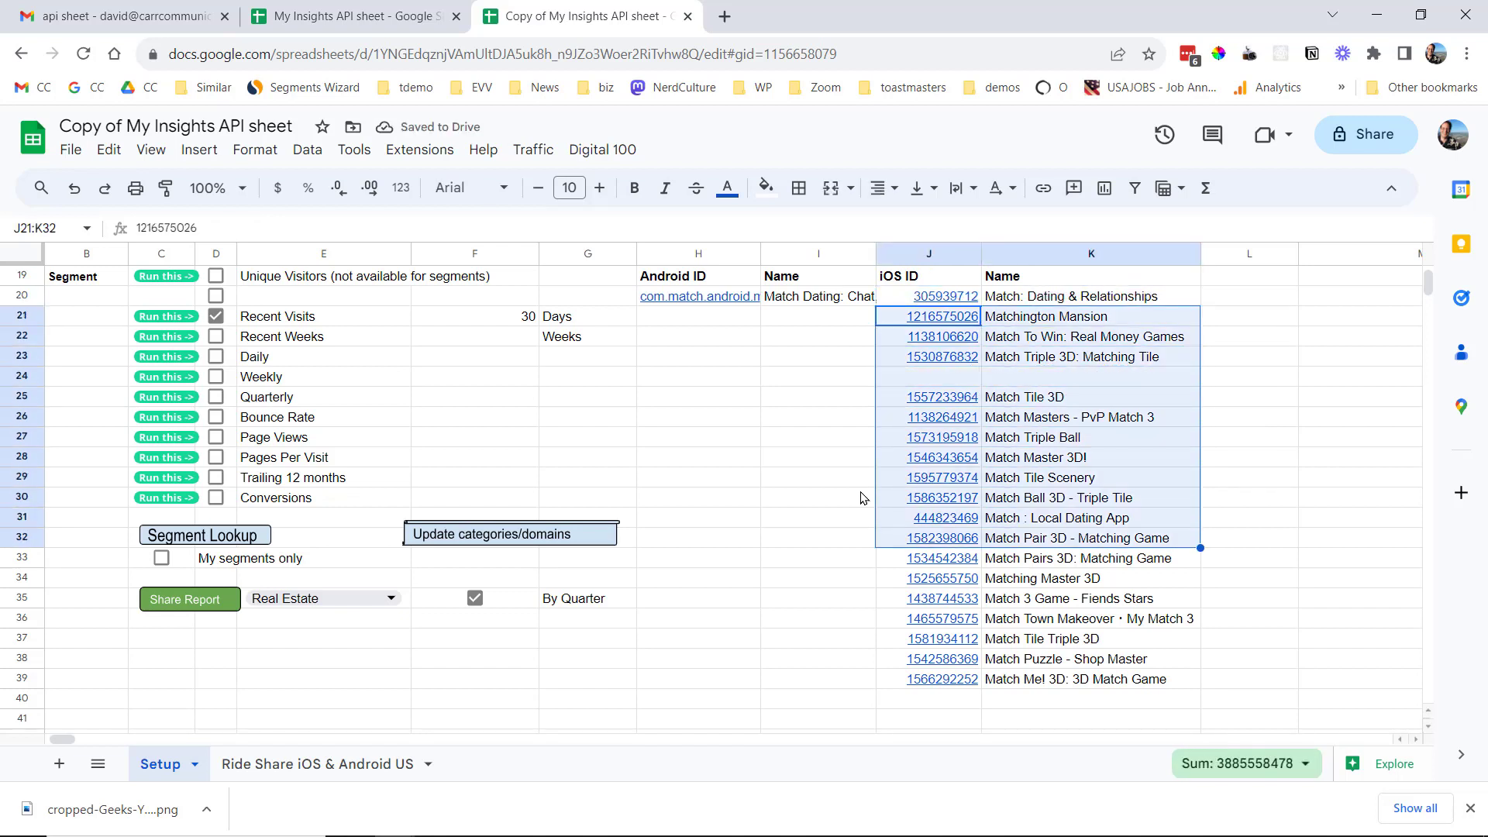
key("shift+Down")
key("shift+Down")
key("shift+Down")
key("shift+Down")
key("Delete")
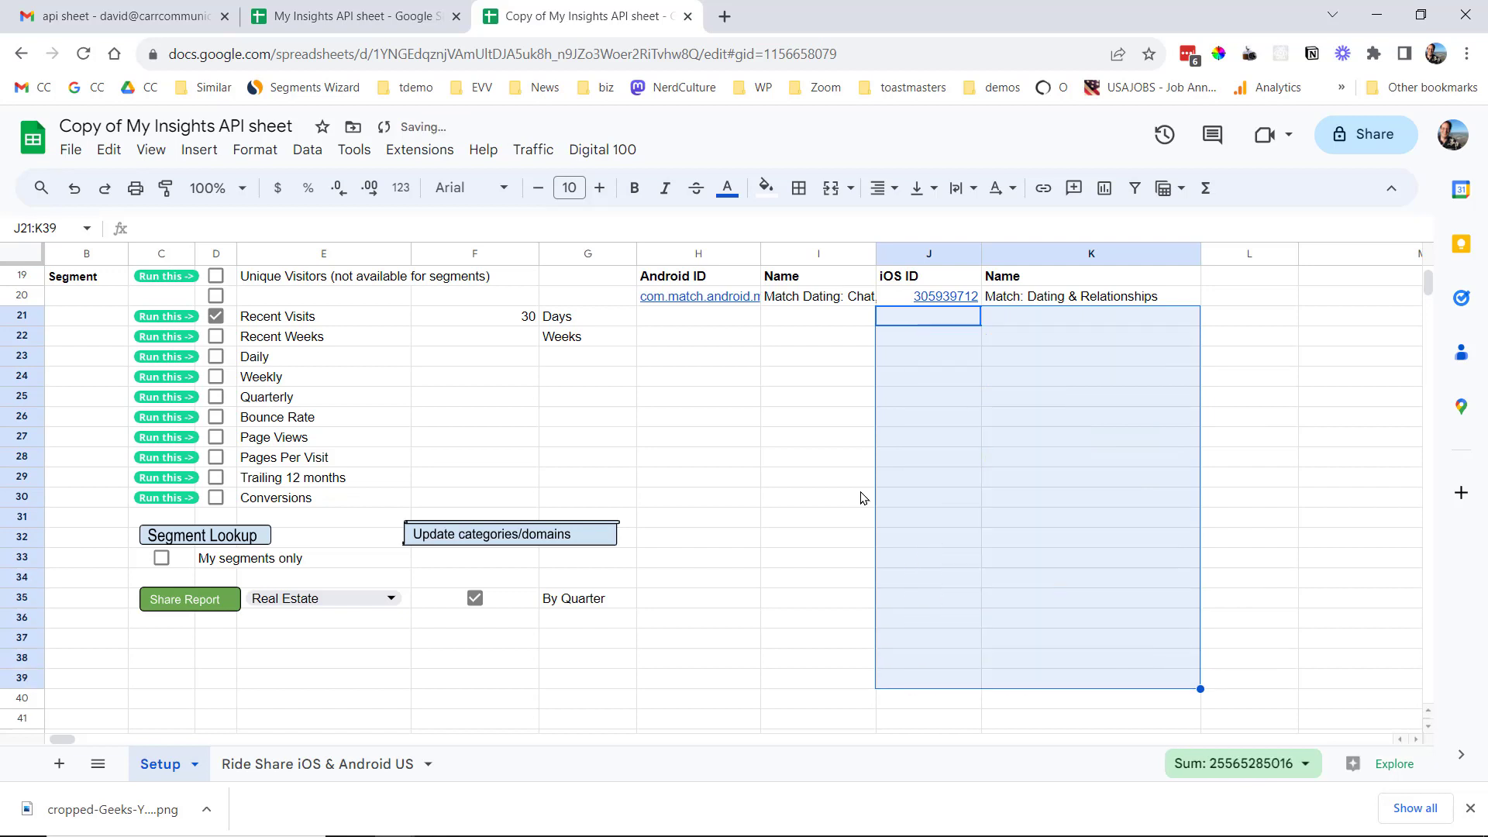
key("Up")
key("Up")
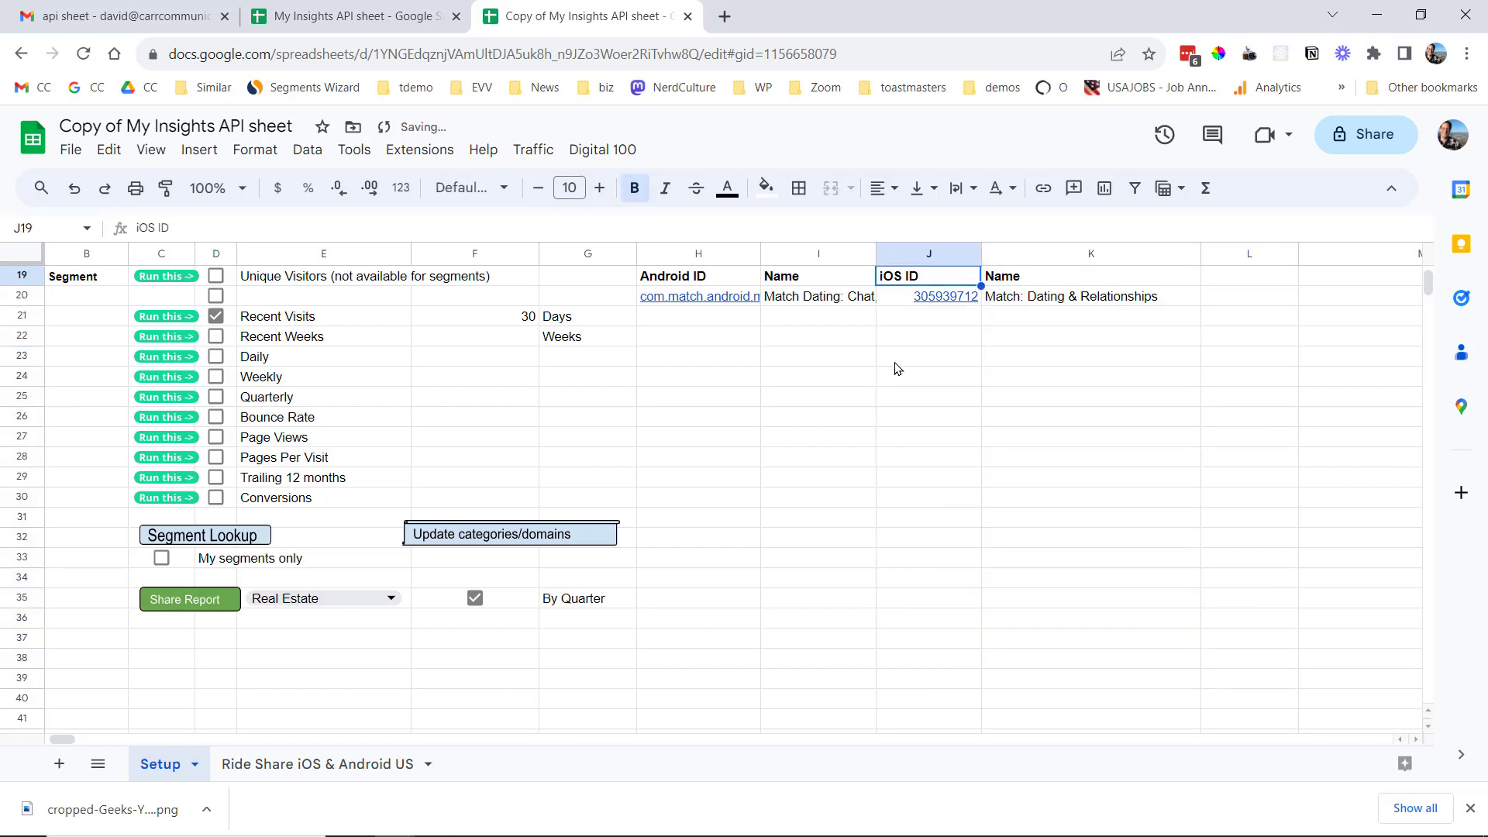
Open the Match iOS app's App Store preview from its ID link and return to the sheet
mouse_move(952, 302)
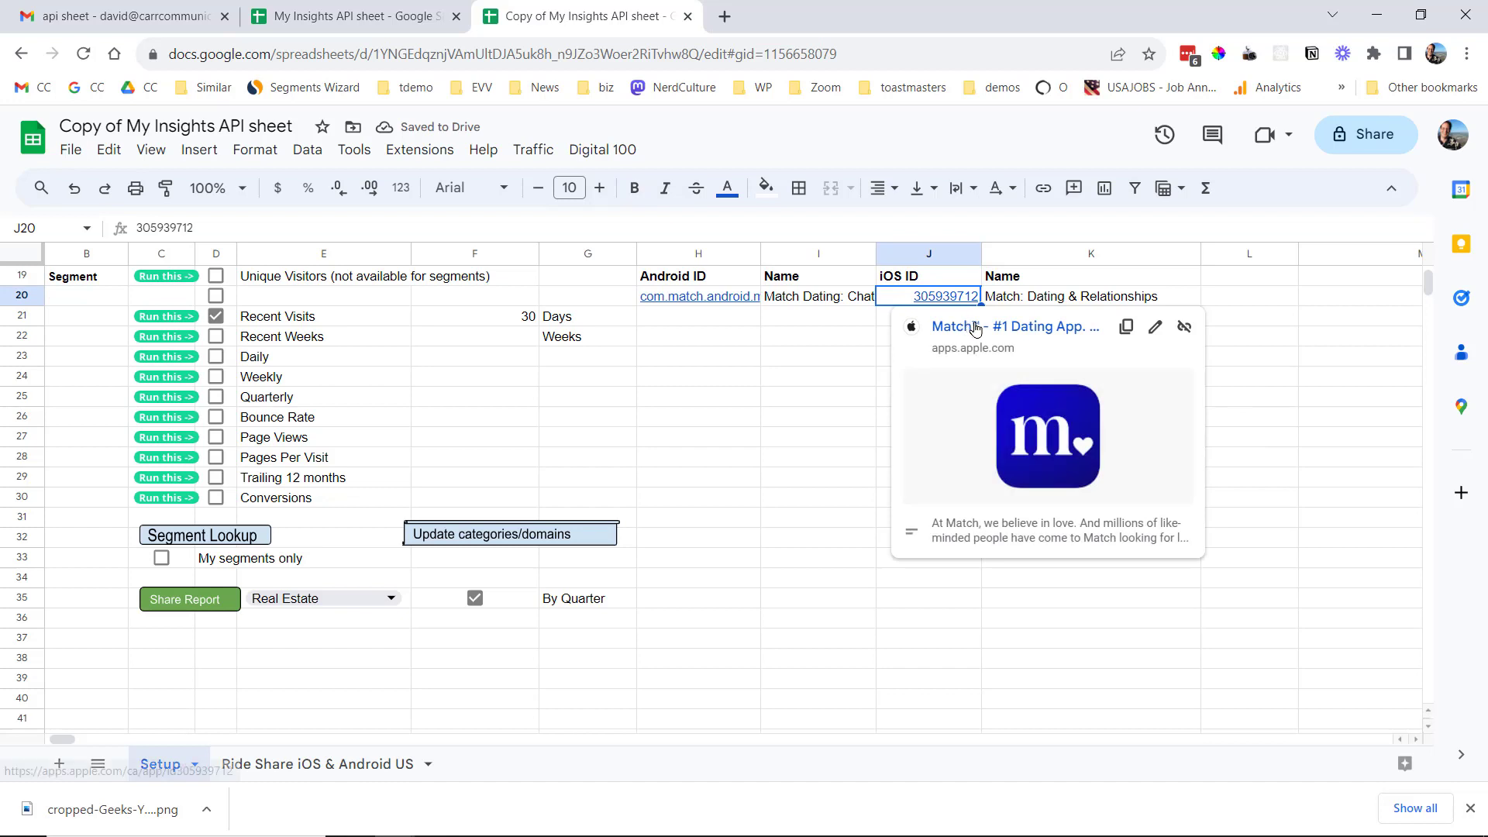
left_click(974, 330)
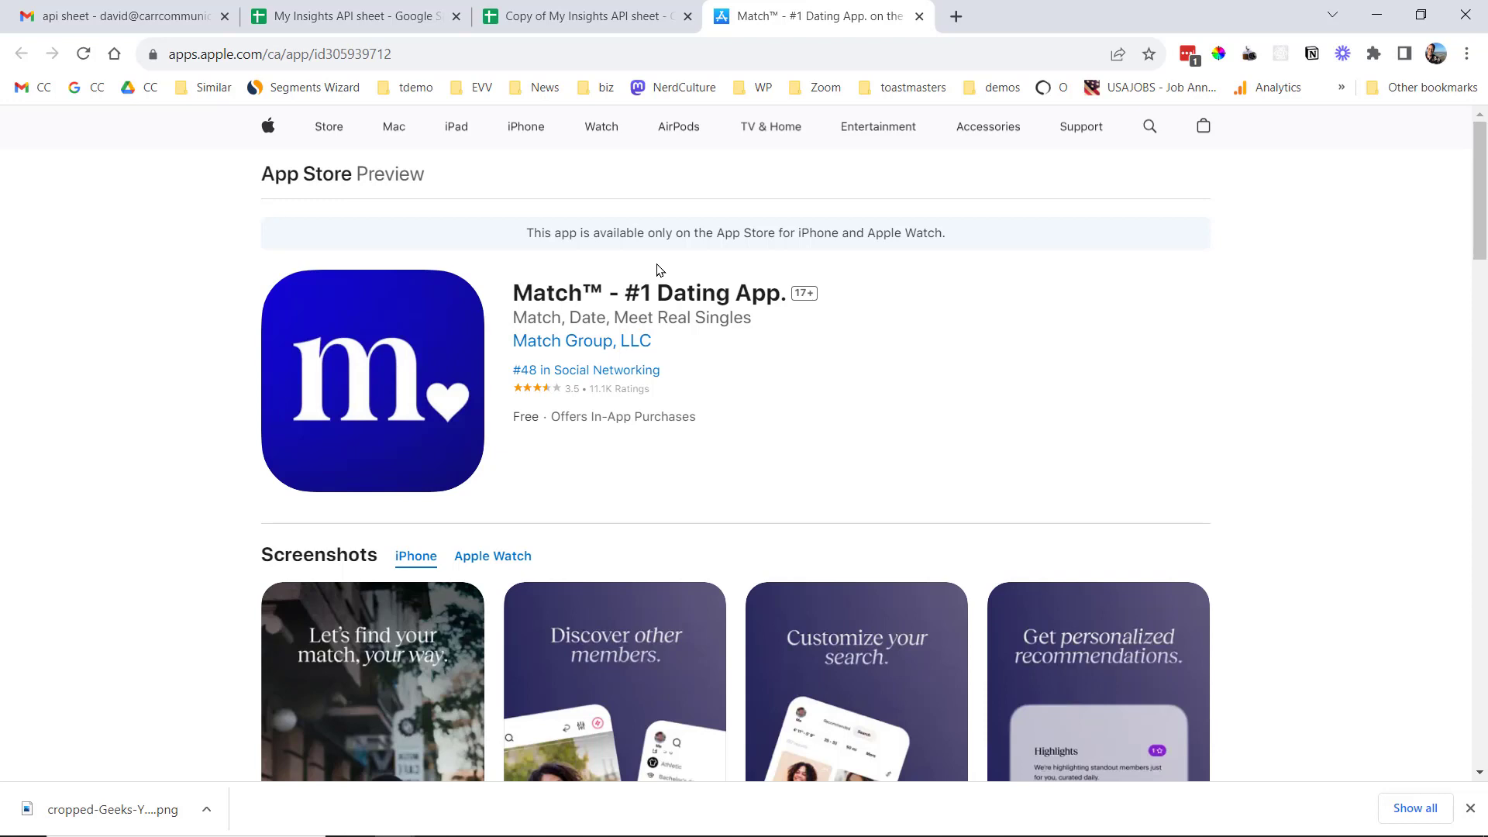
left_click(578, 16)
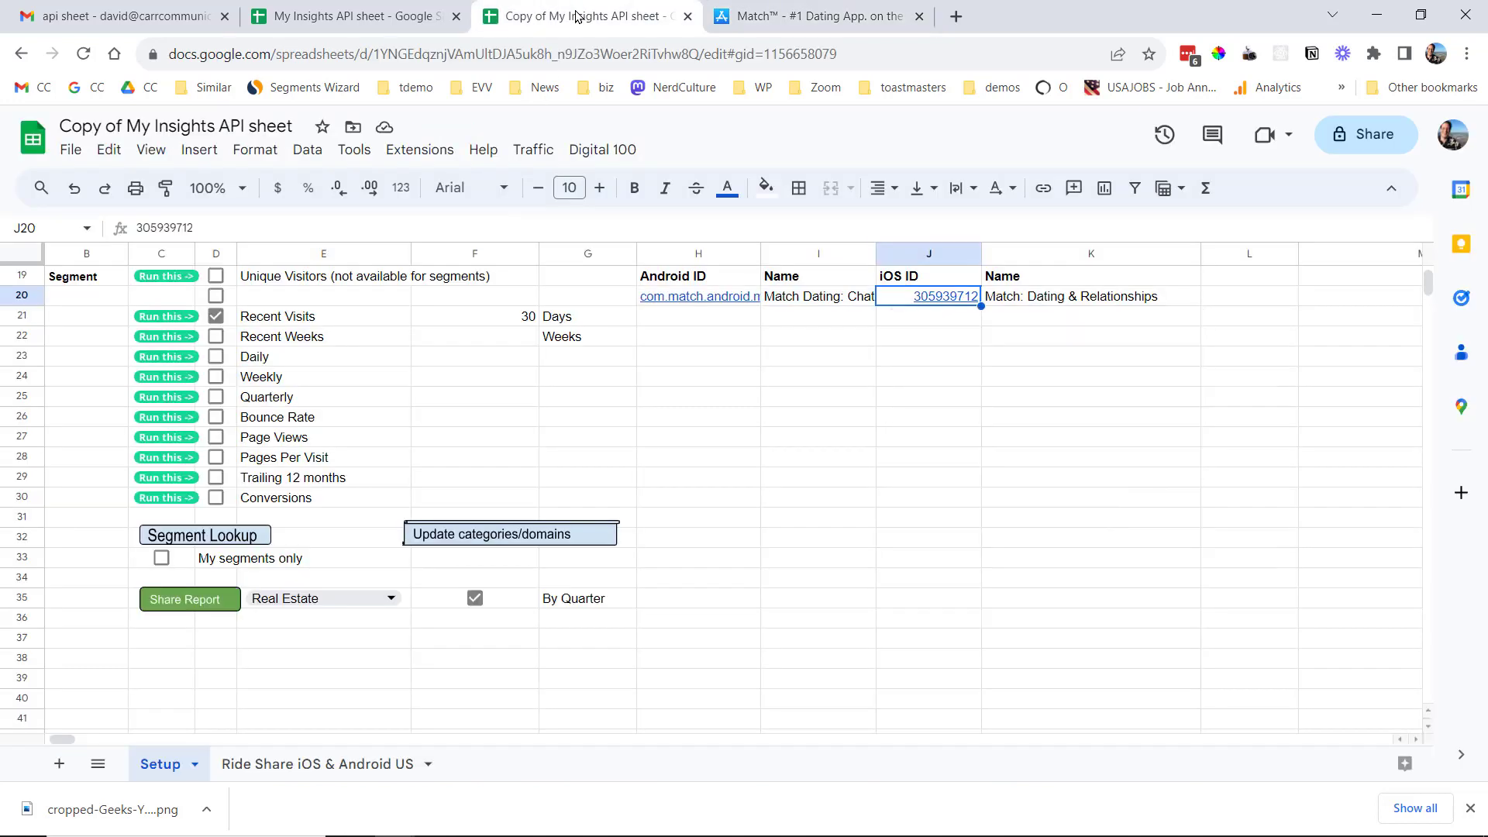
Search the app lookup for apps matching "Tinder"
left_click(701, 316)
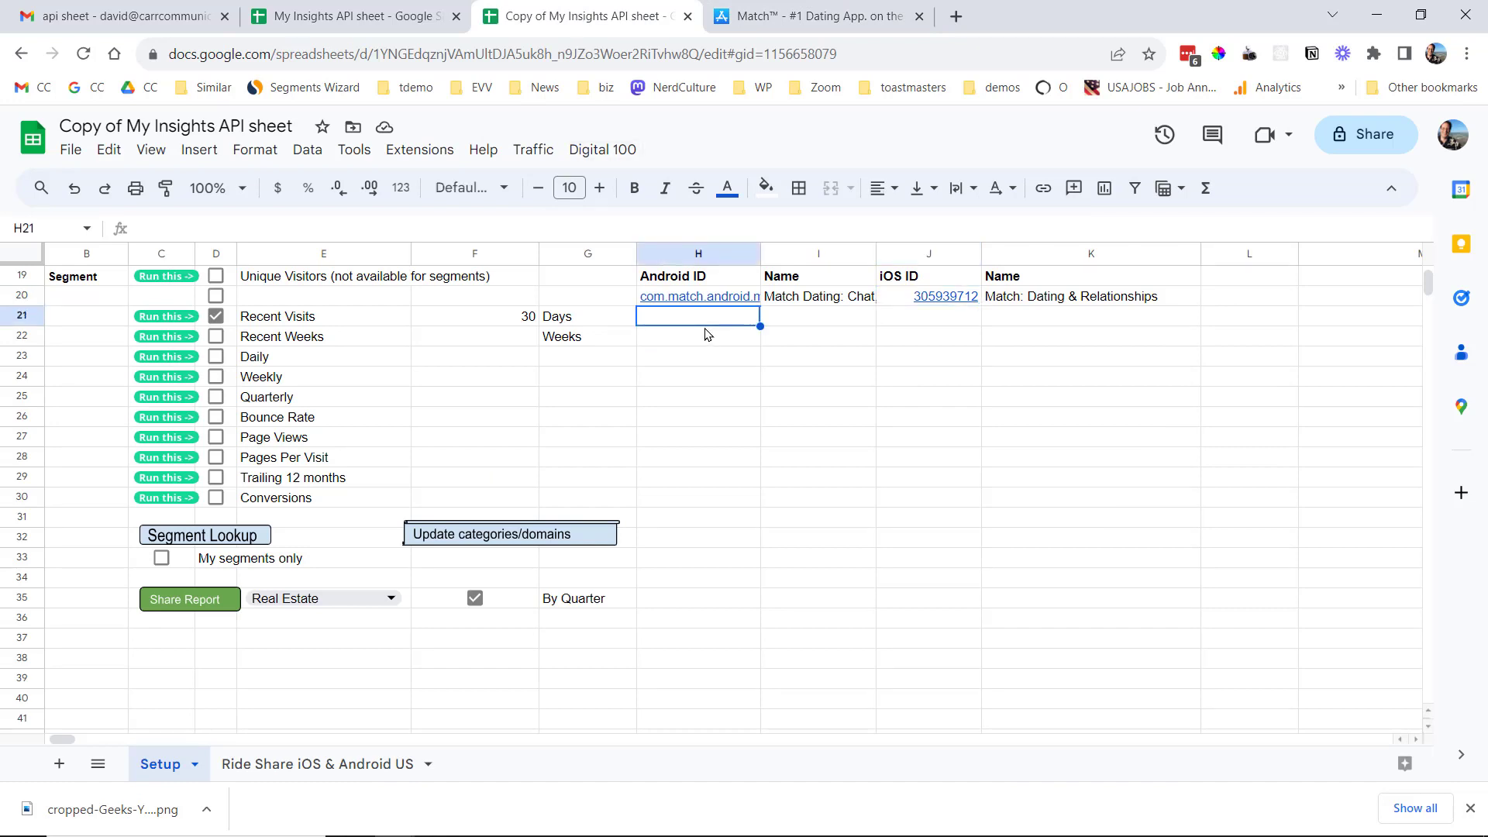
key("Up")
key("Up")
key("Up")
key("Up")
key("Up")
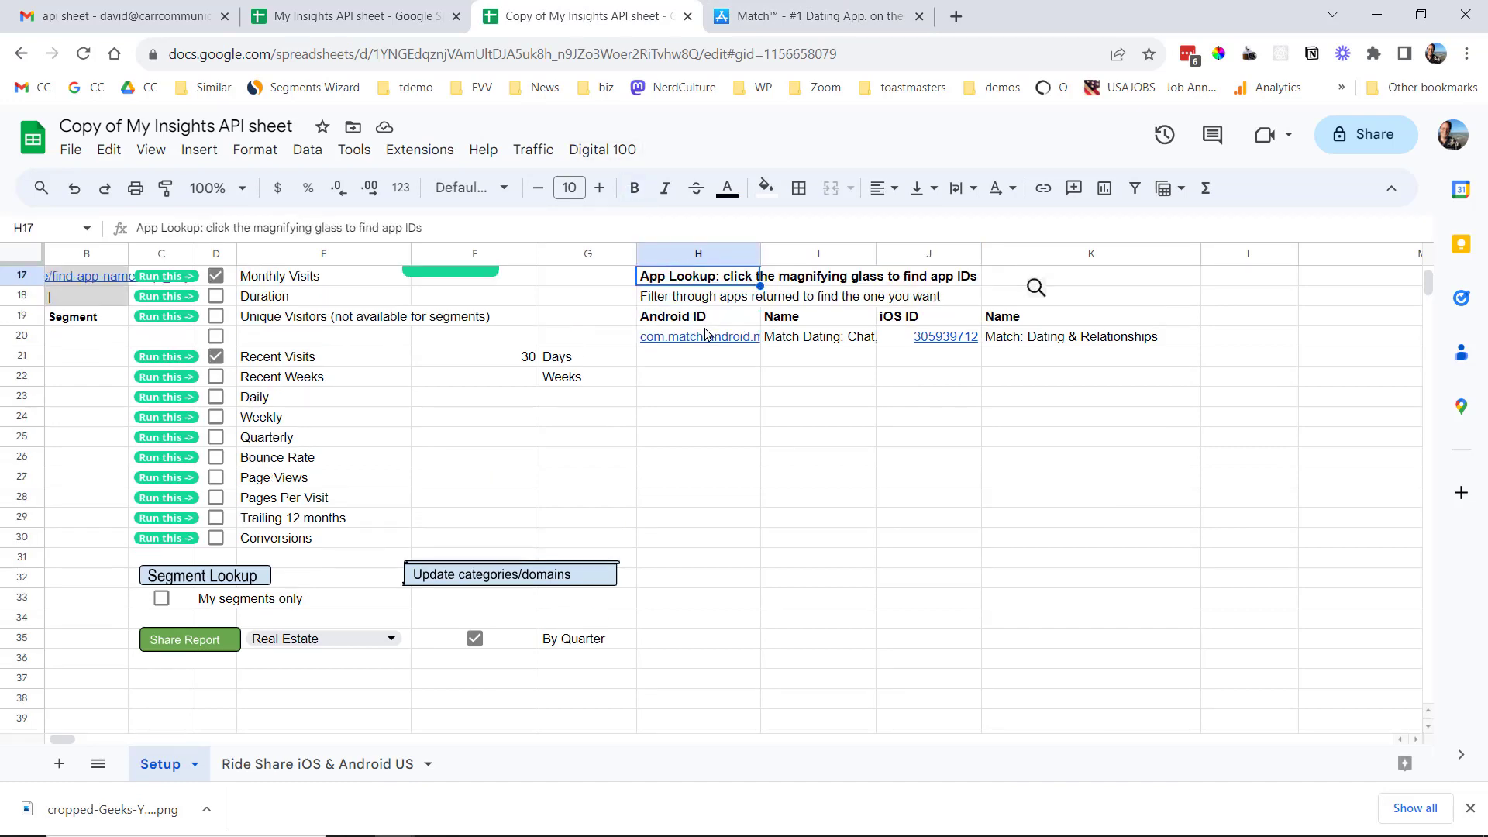
left_click(1037, 308)
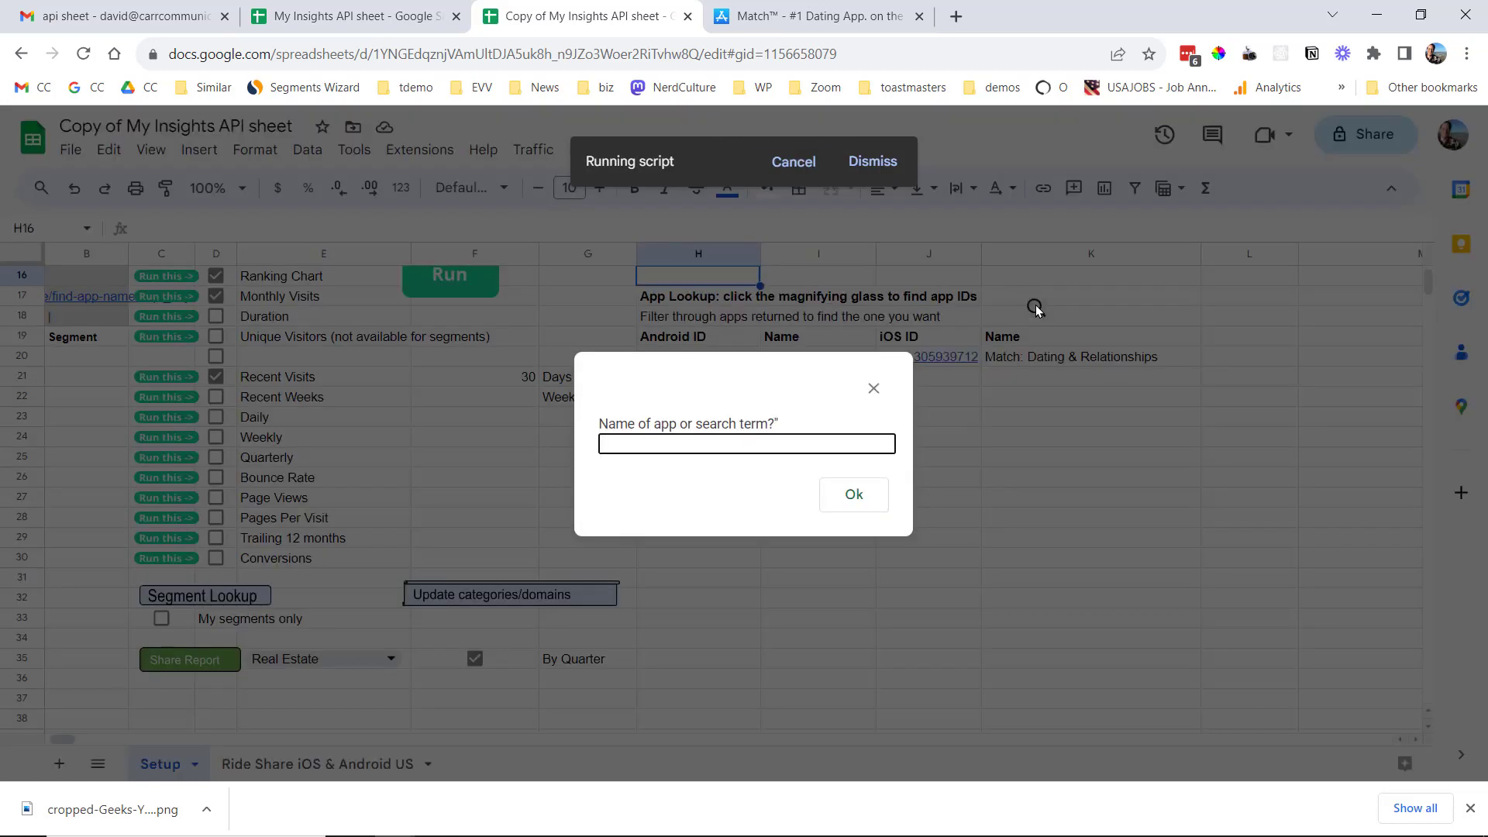
type("Tinder")
left_click(856, 494)
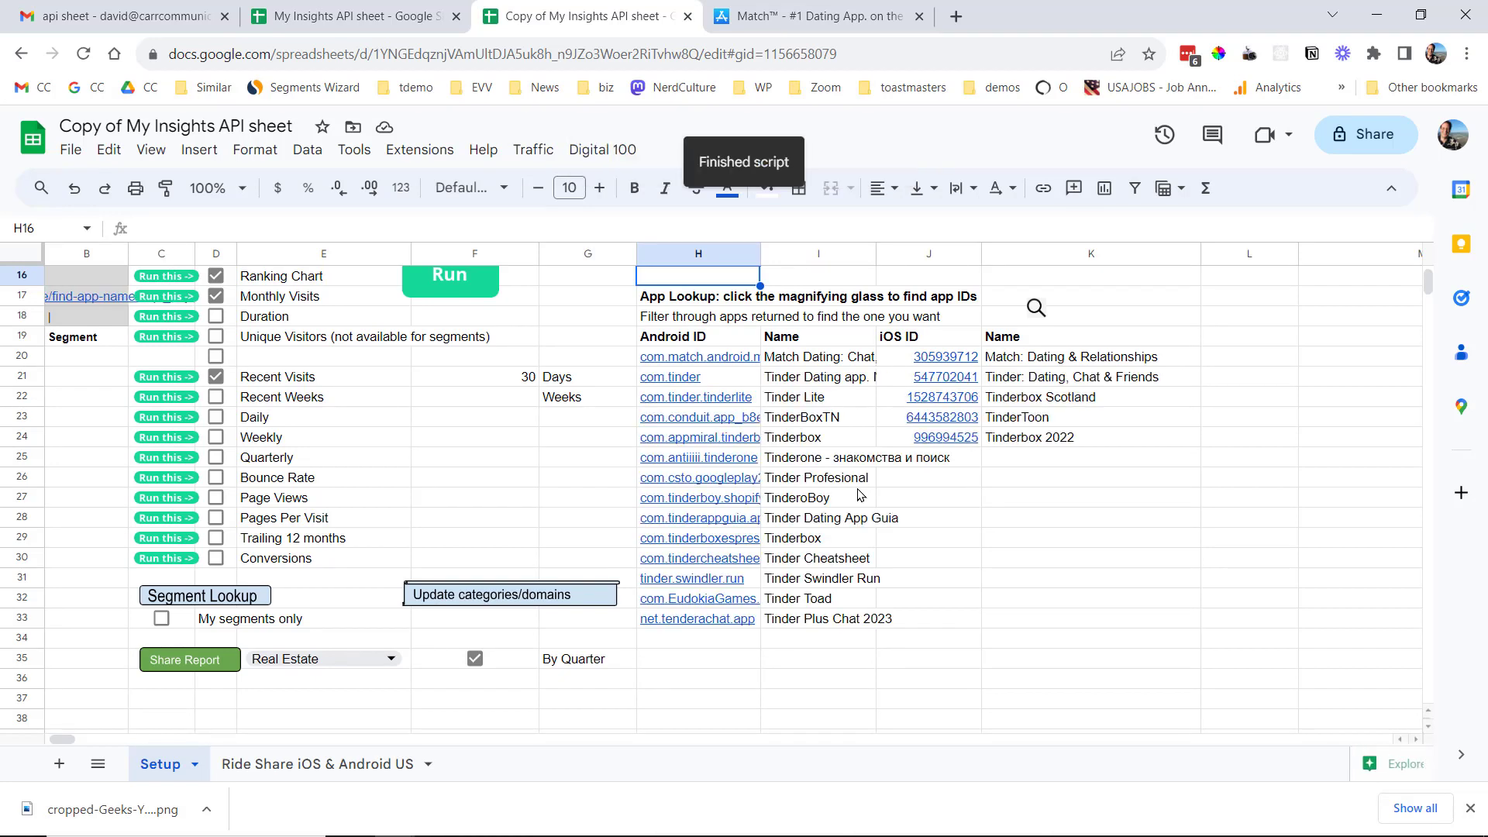
Clear all Tinder results except the first Tinder row in the lookup table
key("Down")
key("Down")
key("Down")
key("Down")
key("Down")
key("Down")
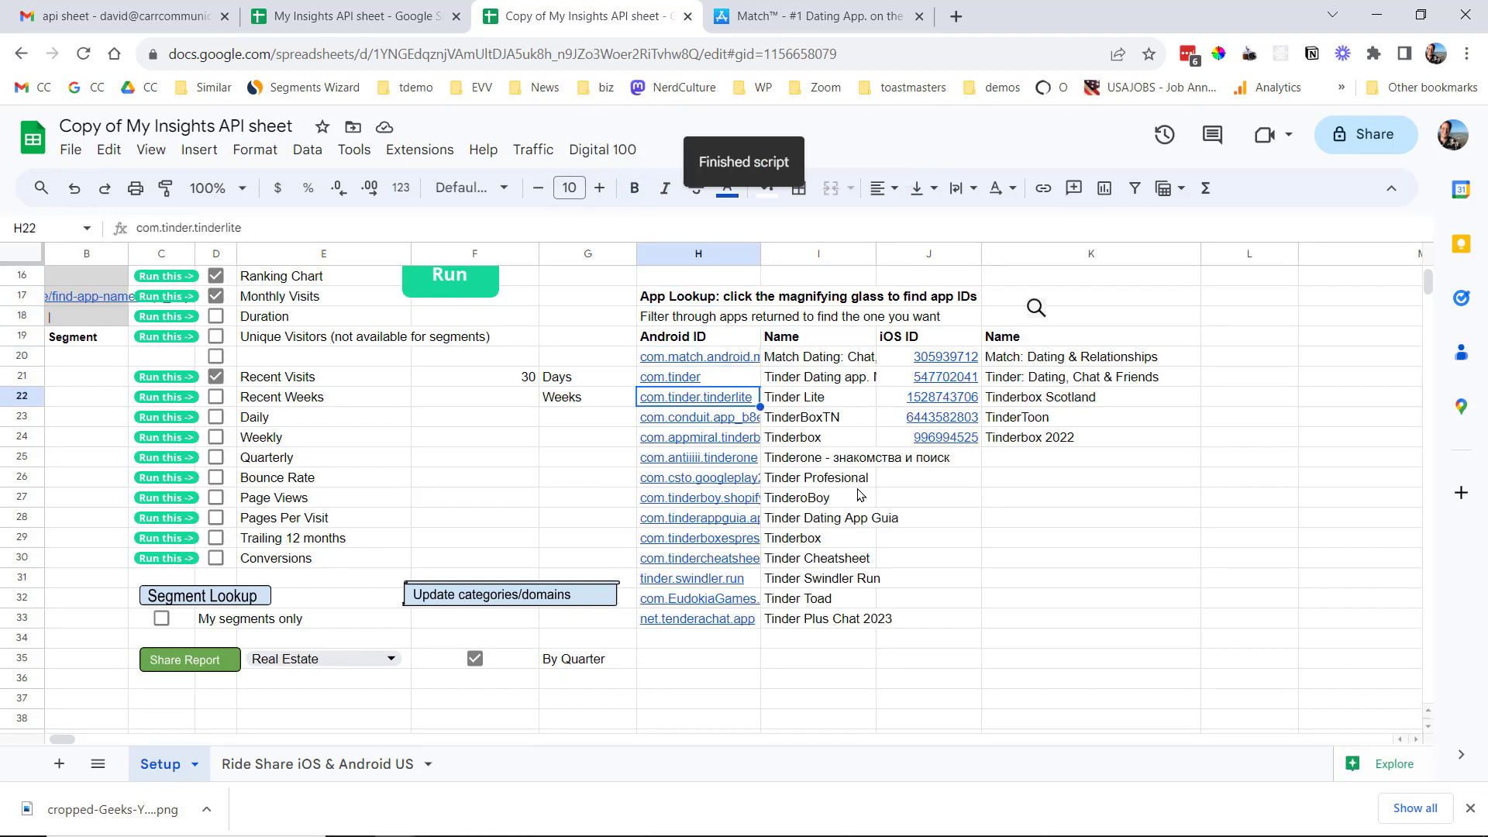
key("shift+Right")
key("shift+Right")
key("shift+Right")
key("shift+Down")
key("shift+Down")
key("shift+Down")
key("shift+Down")
key("shift+Down")
key("shift+Down")
key("shift+Down")
key("shift+Down")
key("shift+Down")
key("shift+Down")
key("shift+Down")
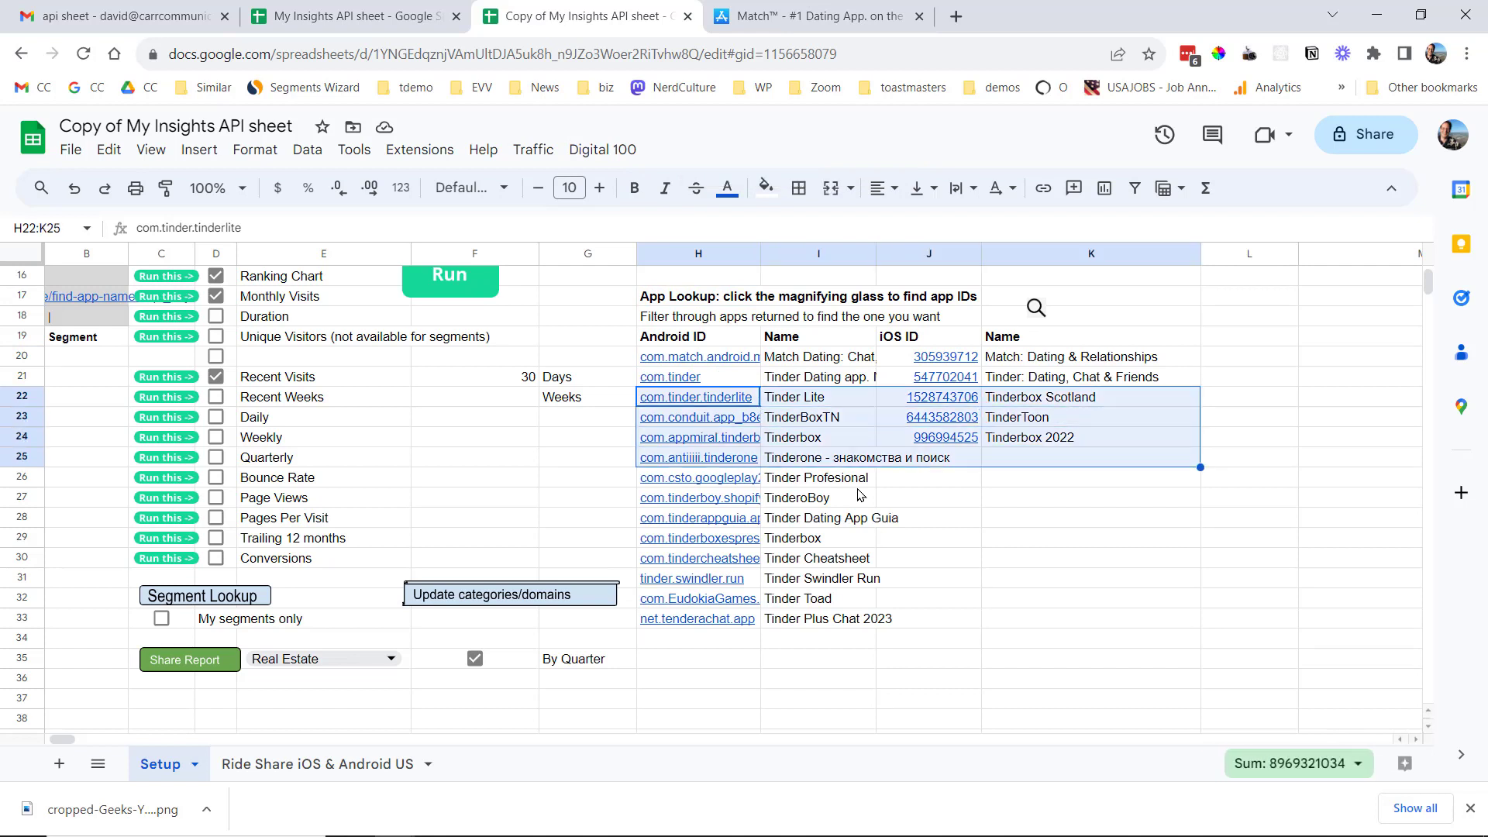
key("Delete")
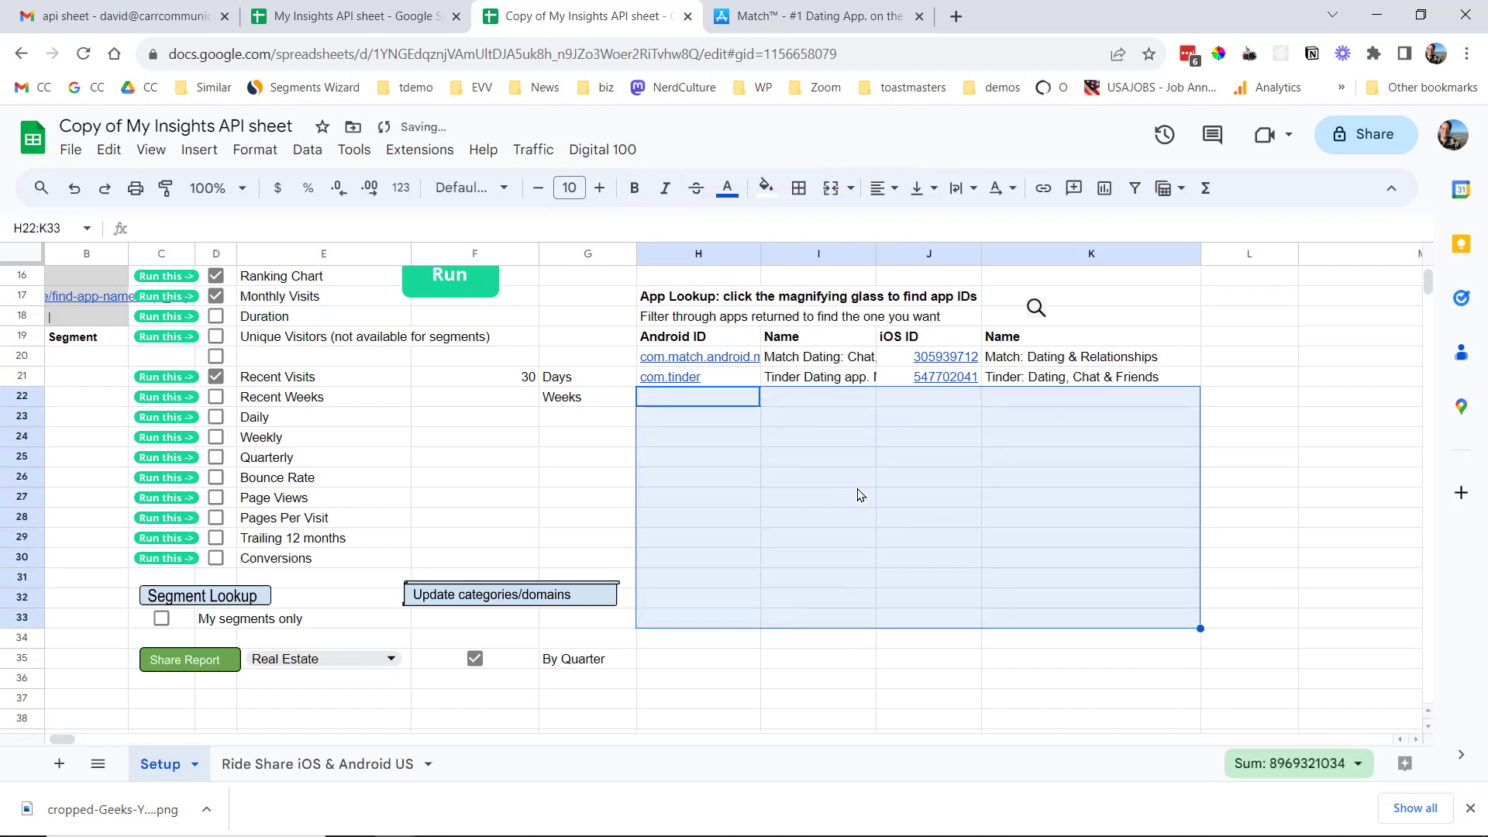
key("Up")
key("Up")
key("Up")
key("Up")
key("Up")
Review the Setup sheet's report settings and the app lookup buttons
key("Up")
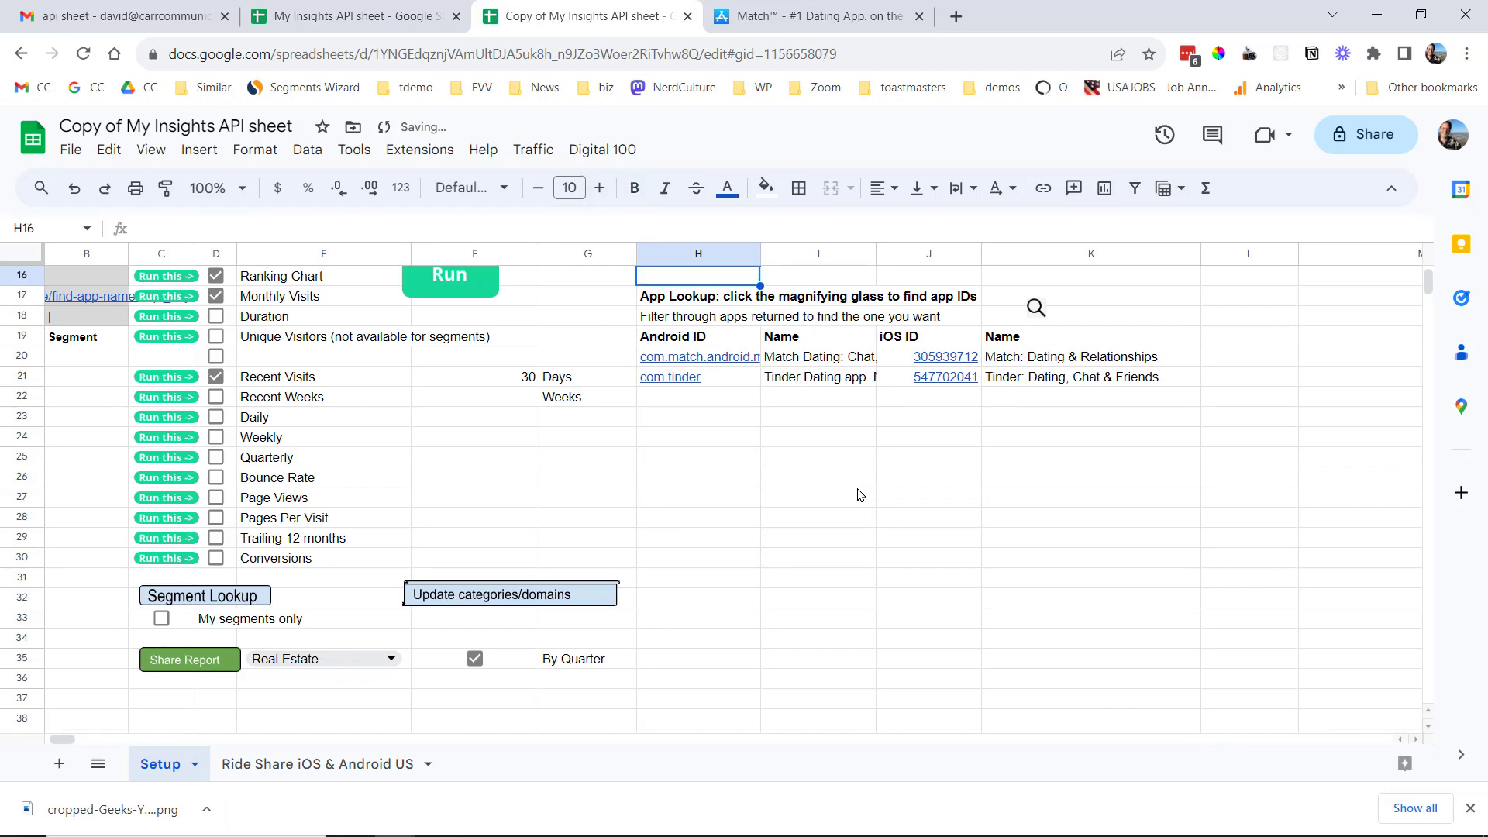
key("Up")
key("Up")
key("Up")
key("Up")
key("Up")
key("Up")
key("Up")
key("Up")
key("Up")
key("Up")
key("Up")
key("Up")
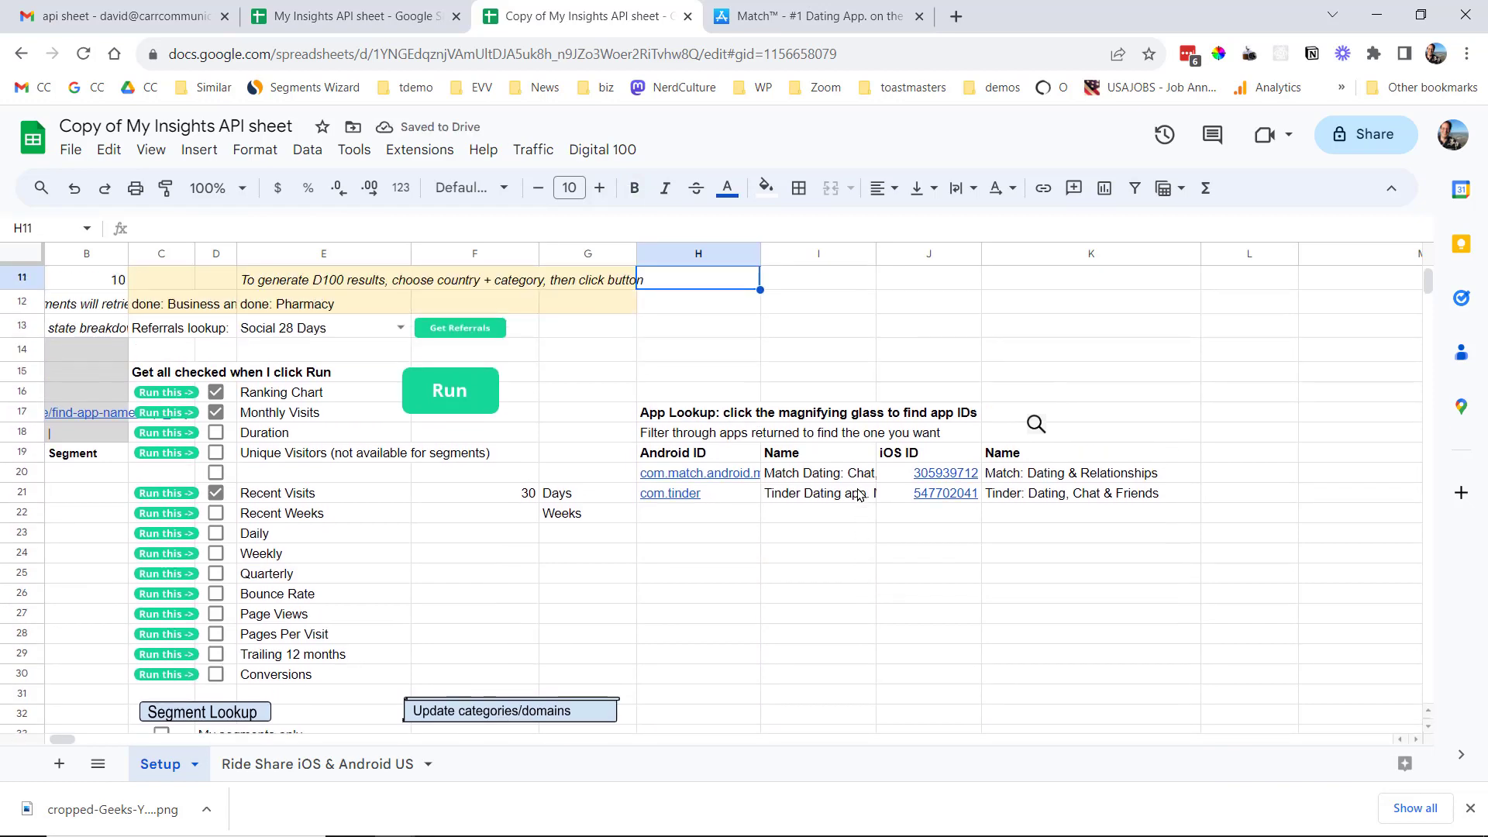
key("Up")
key("Up")
key("Up")
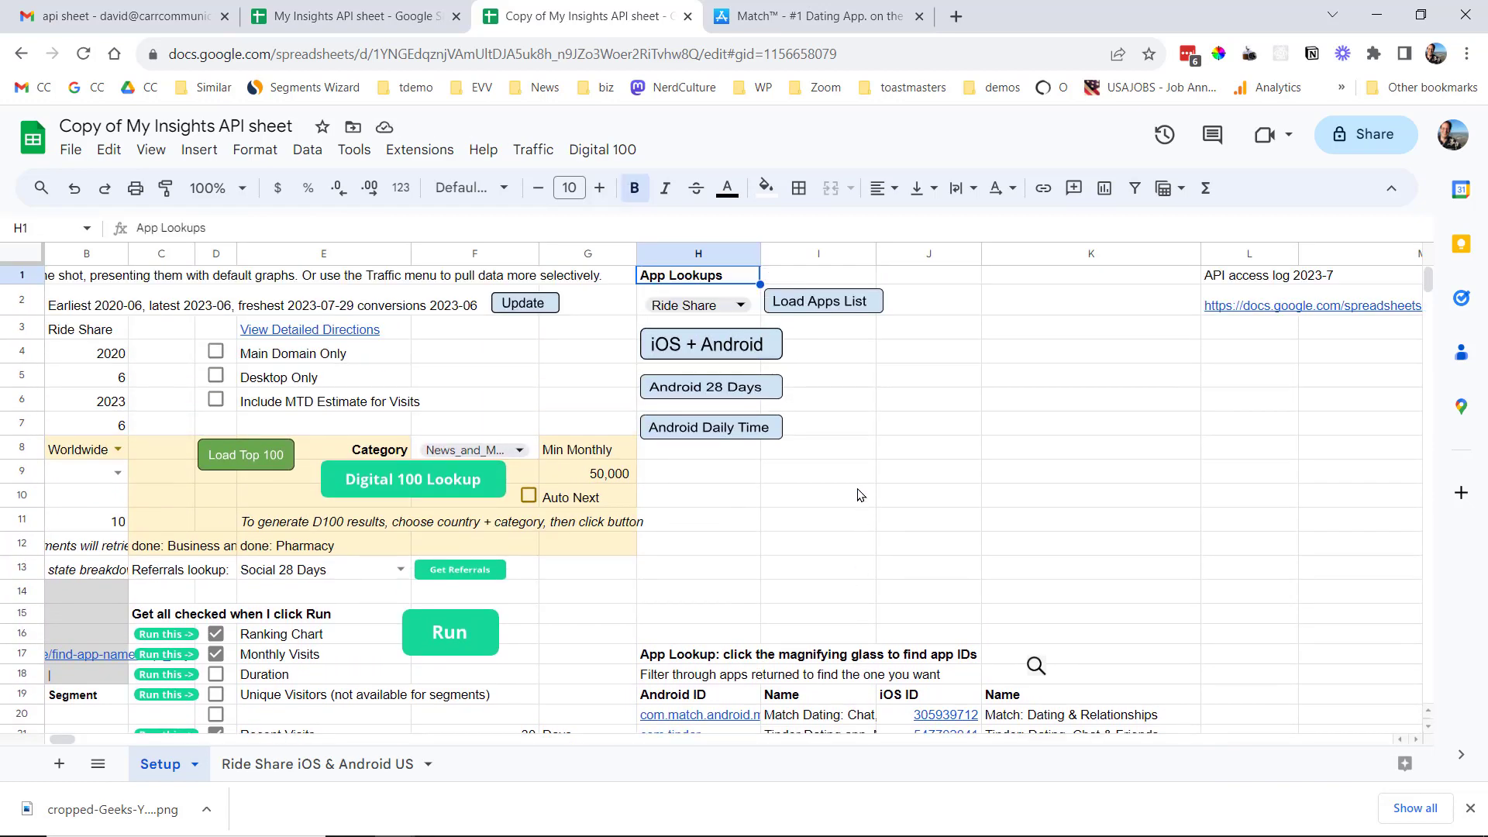
key("Down")
key("Down")
key("Down")
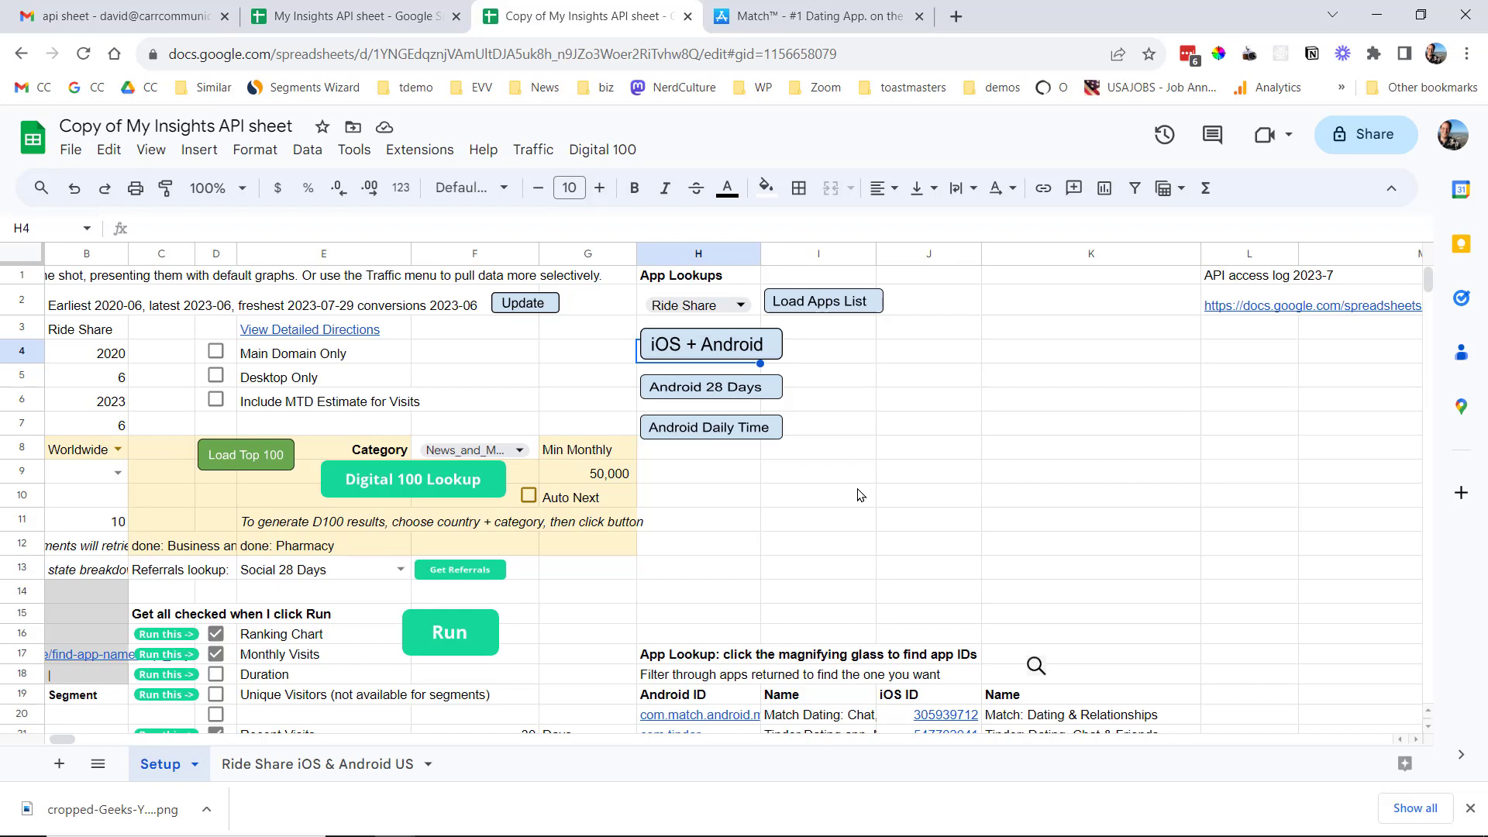
key("Left")
key("Left")
key("Left")
key("Left")
key("Left")
key("Left")
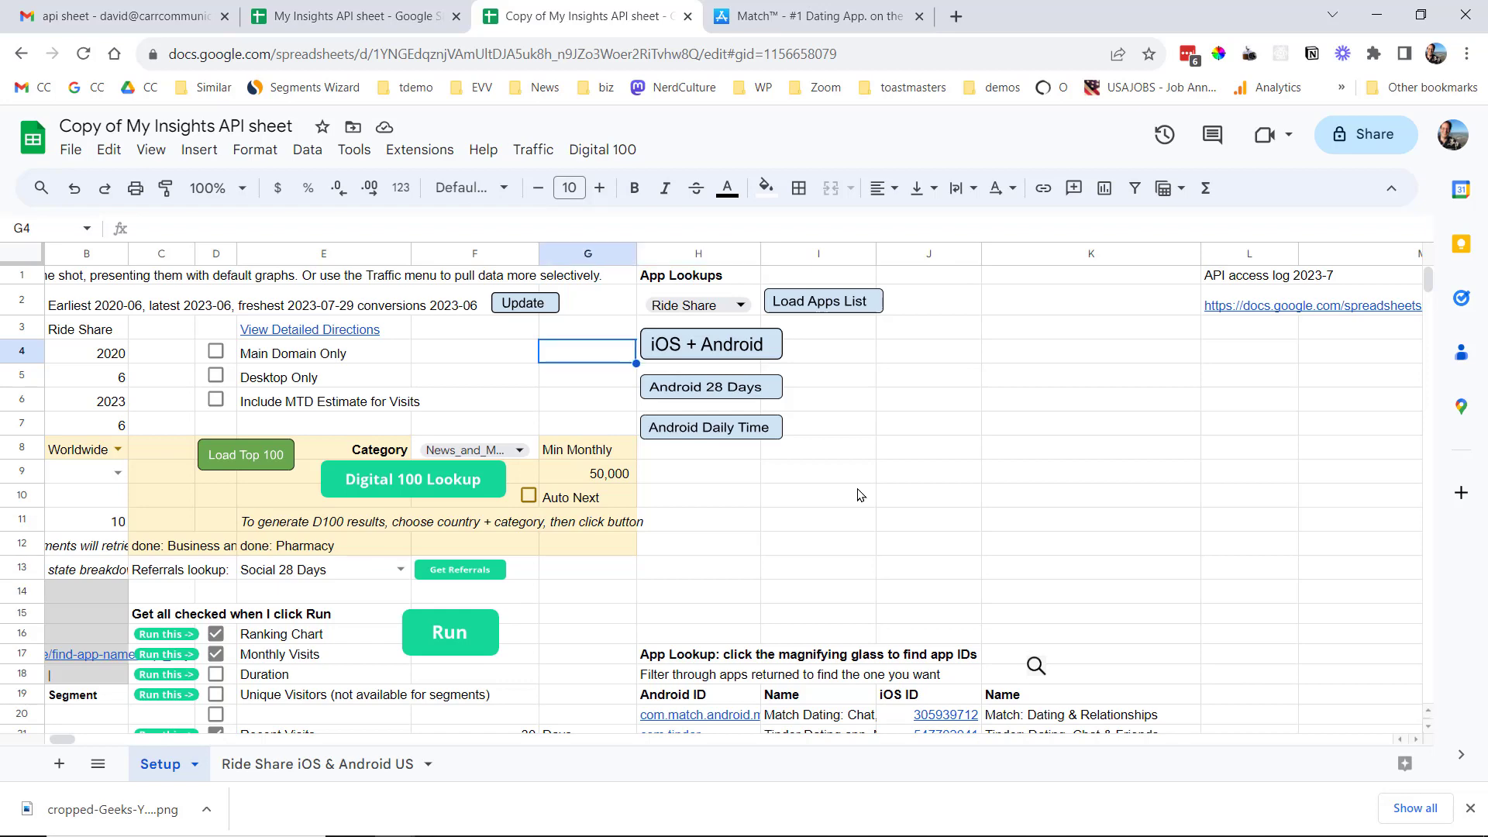
key("Down")
key("Down")
key("Down")
key("Down")
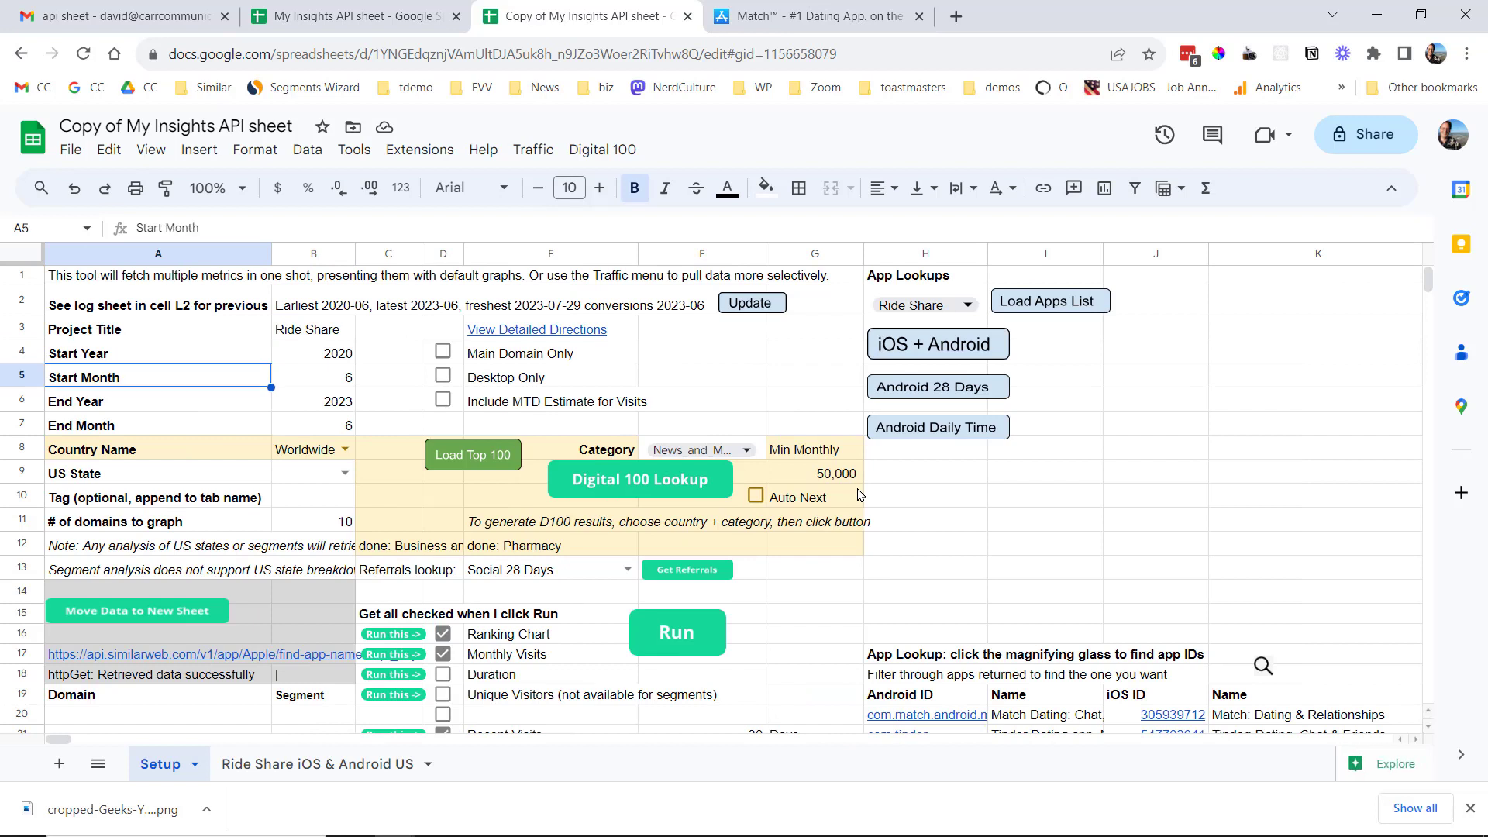
key("Right")
key("Right")
key("Right")
key("Right")
key("Right")
key("Right")
key("Right")
key("Right")
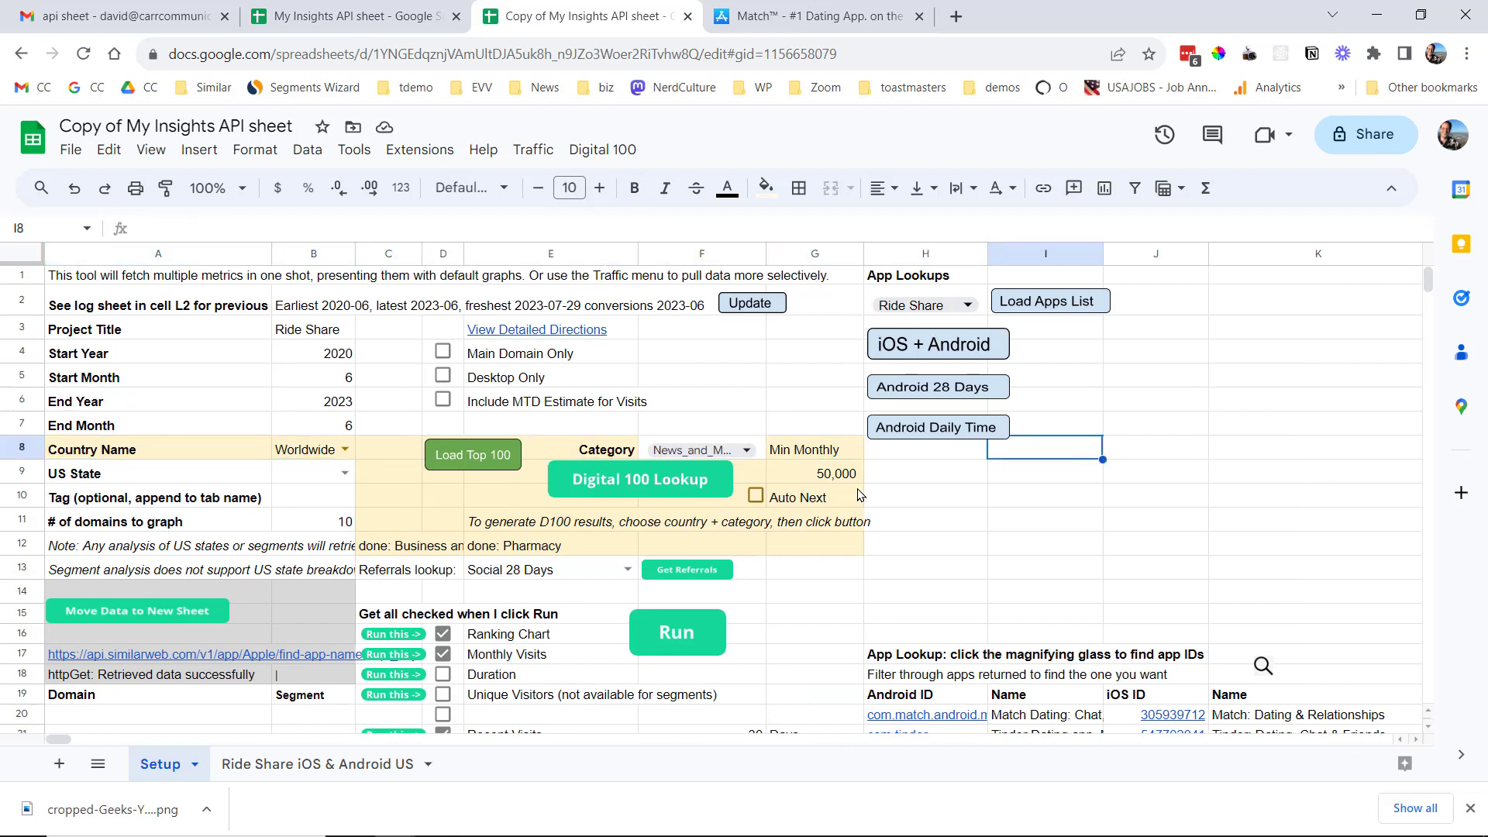
key("Up")
key("Up")
key("Up")
key("Up")
key("Up")
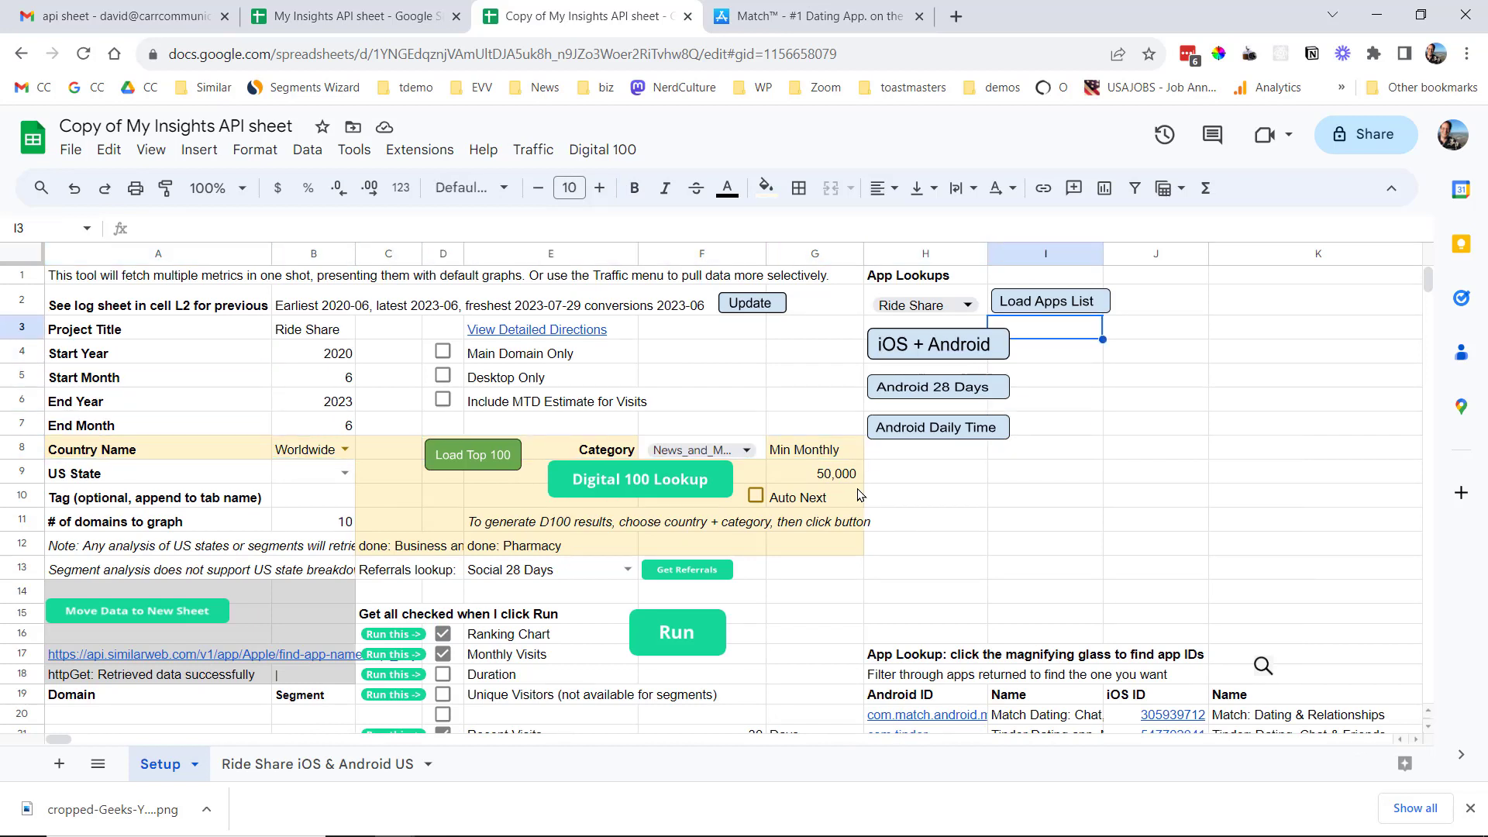
key("Down")
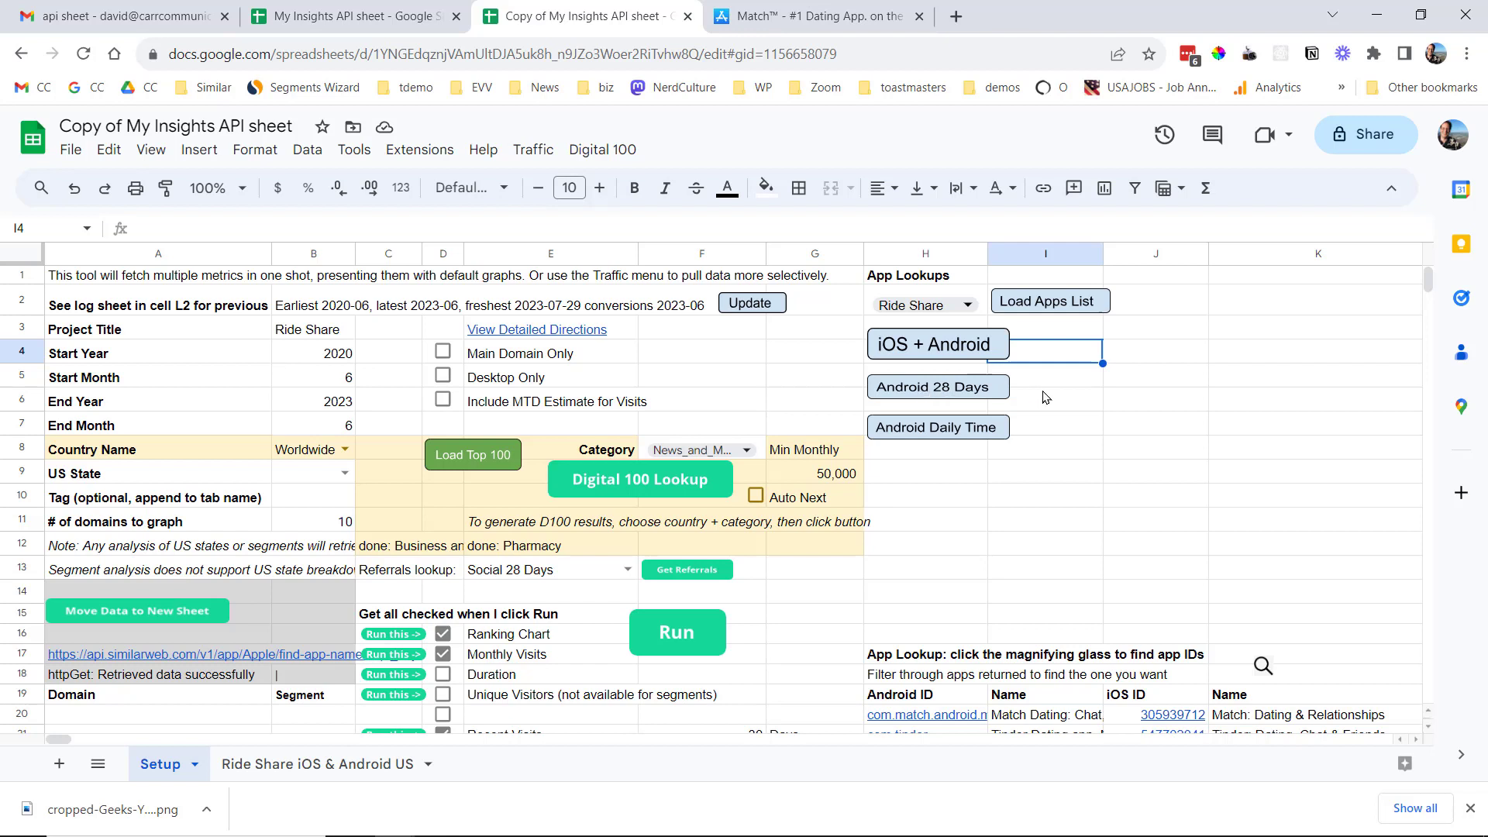
Run the Android 28 Days report for the looked-up apps, entering Dating as the new project title
left_click(927, 395)
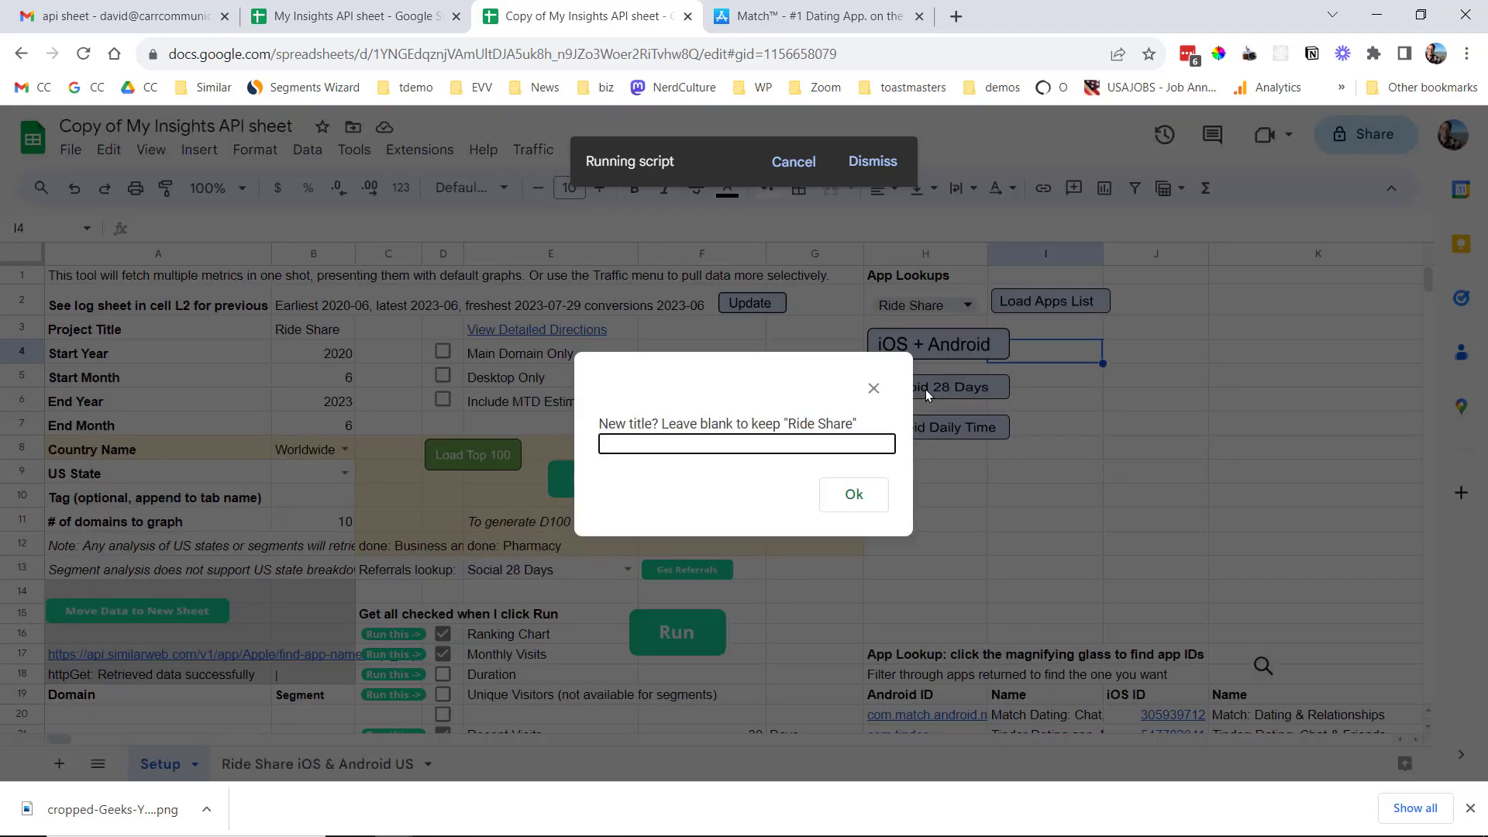
type("Dating")
left_click(857, 496)
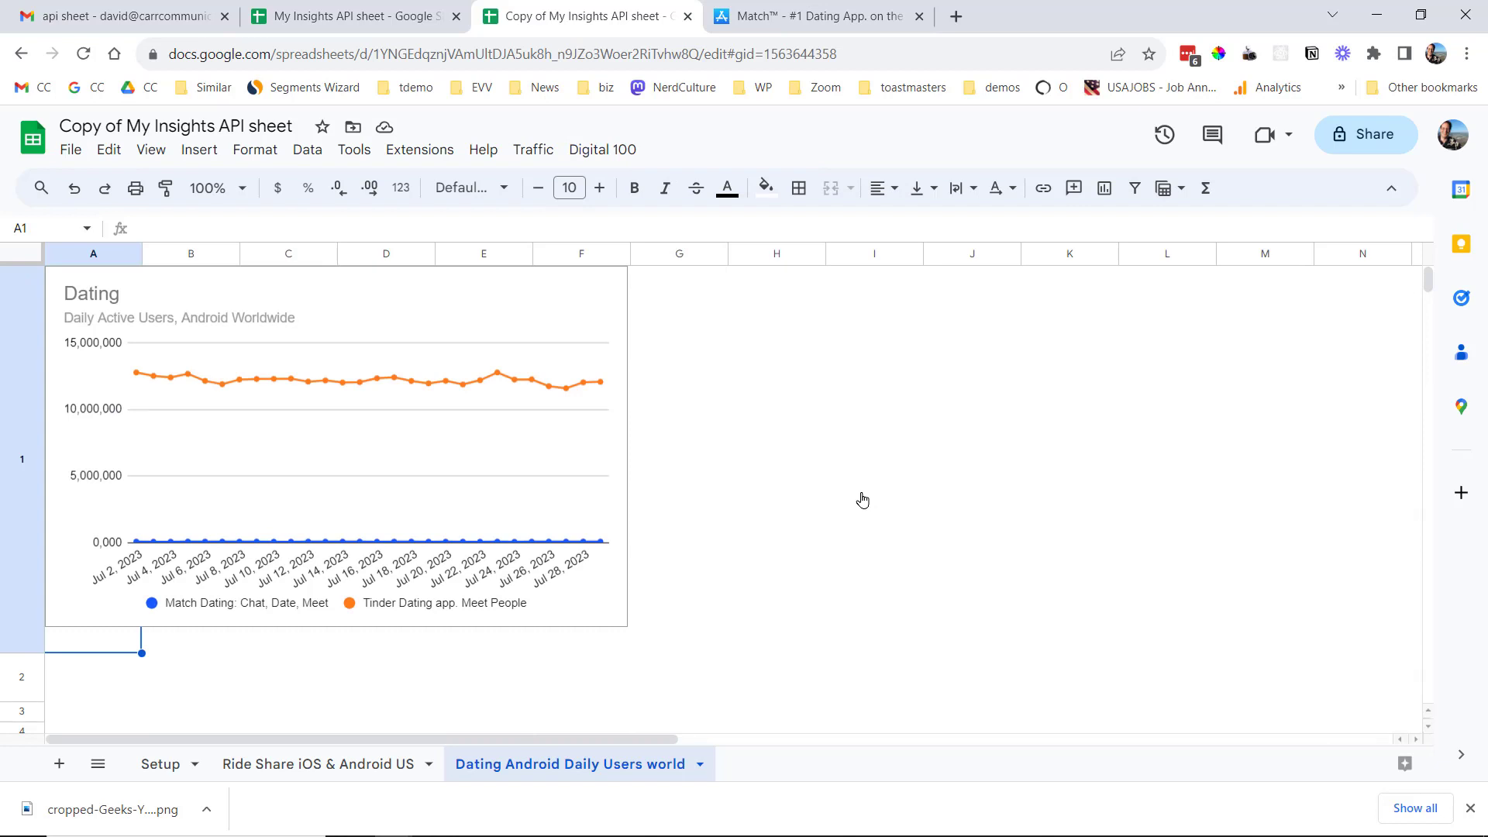
Examine the daily Android user figures for Match and Tinder in the new report sheet
key("Down")
key("Down")
key("Down")
key("Down")
key("Down")
key("Down")
key("Down")
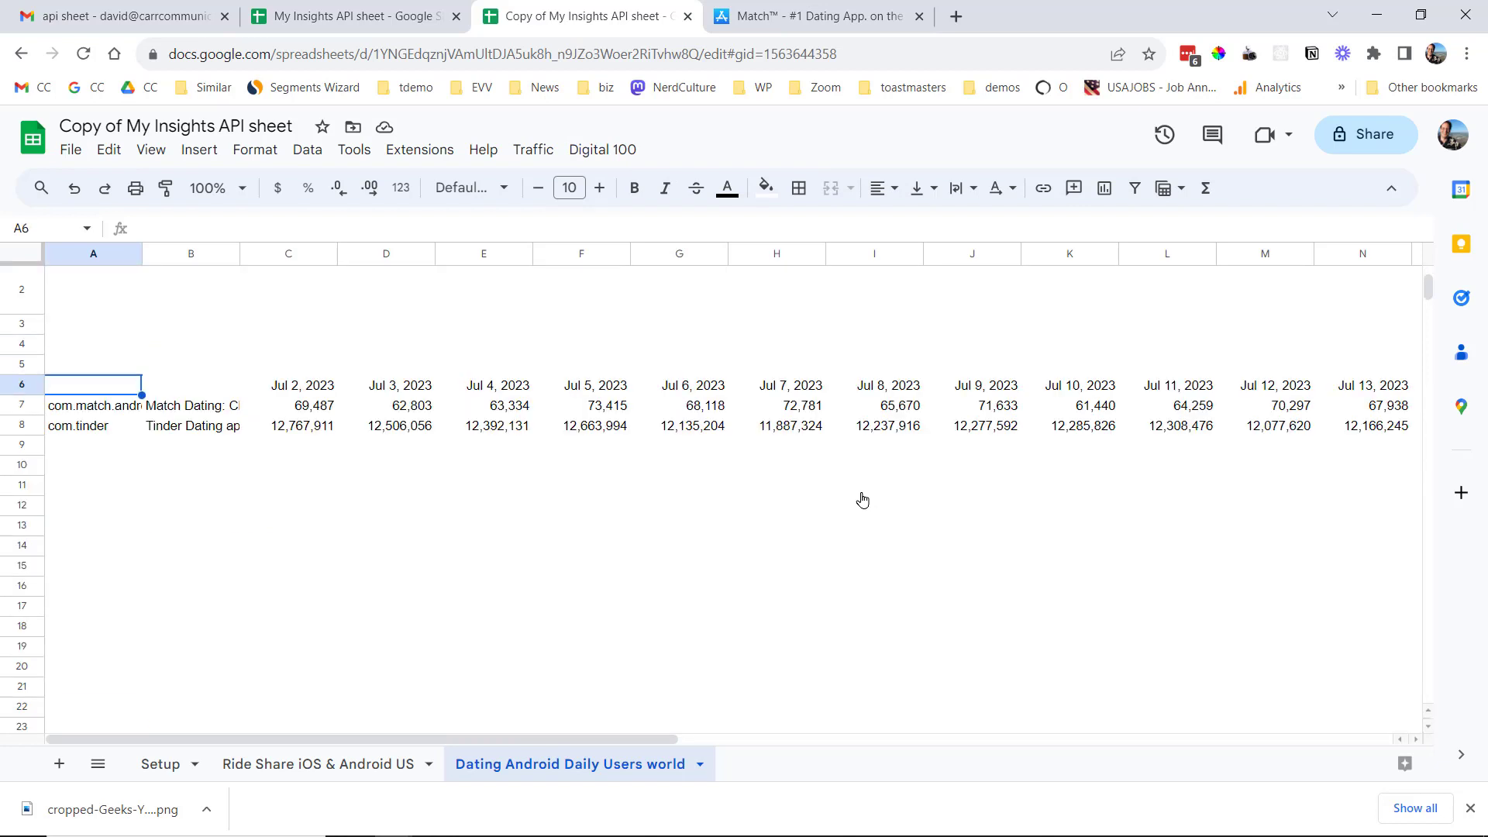
key("Up")
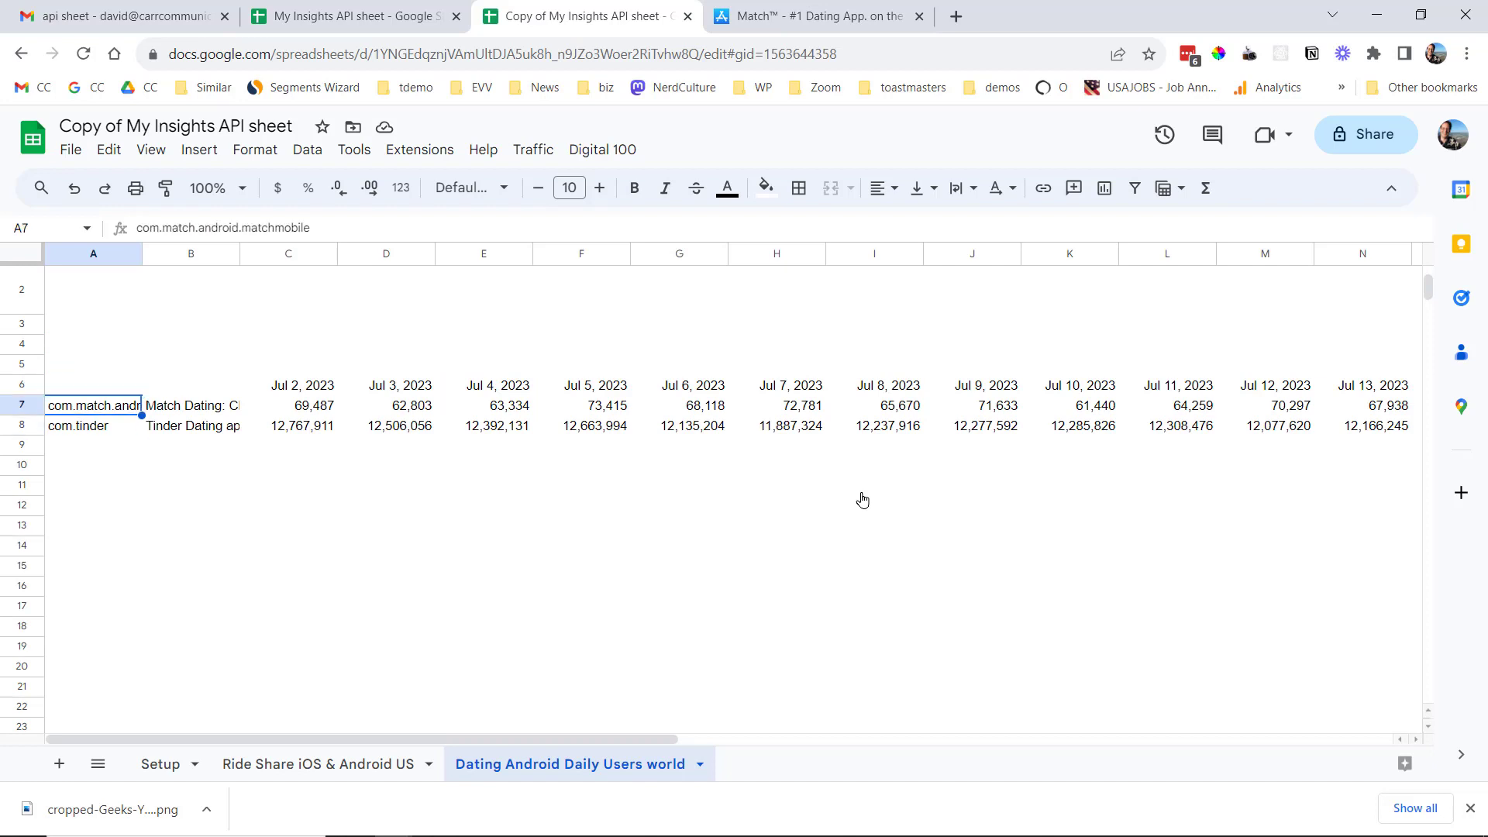
key("Right")
key("Right")
key("Right")
key("Right")
key("Right")
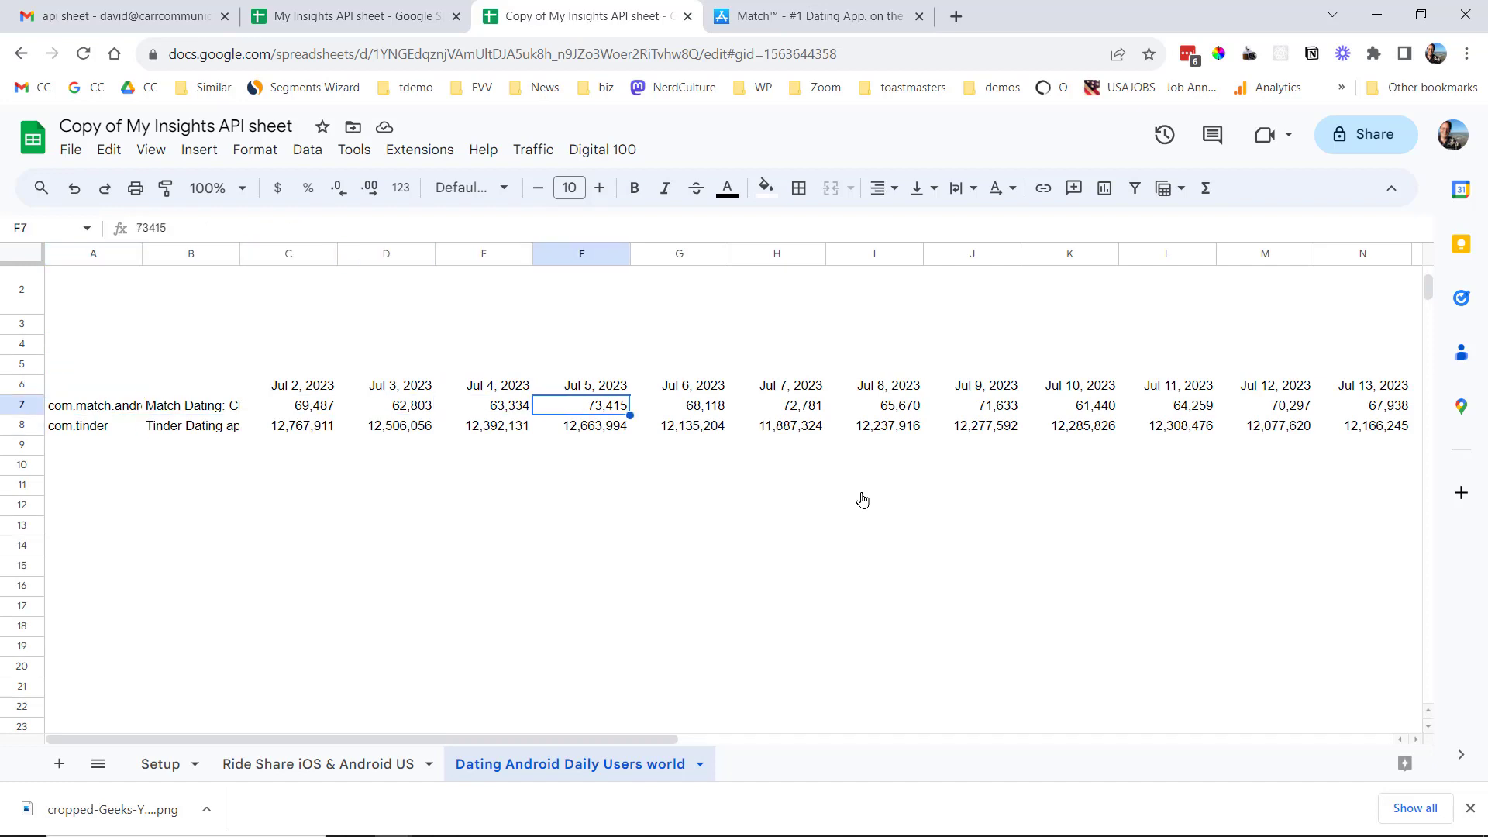
key("ctrl+Right")
key("Right")
key("Right")
key("Right")
key("Right")
key("Right")
key("Right")
key("Right")
key("Right")
key("Right")
key("Right")
key("Right")
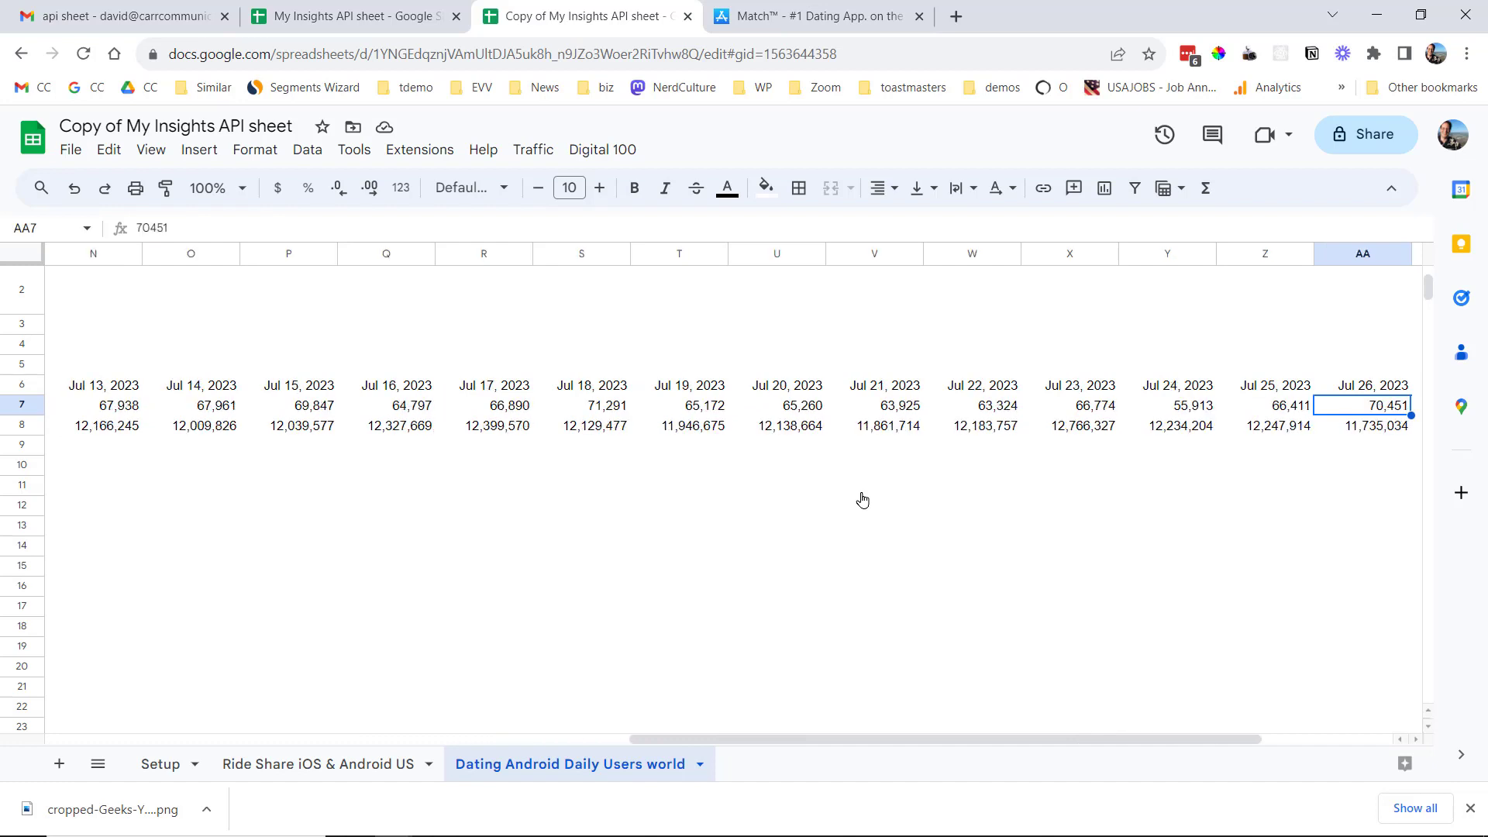
key("Left")
key("Left")
key("Left")
key("Left")
key("Left")
key("Left")
key("Left")
key("Left")
key("Left")
key("Left")
key("Left")
key("Left")
key("Left")
key("Left")
key("Left")
key("Left")
key("Left")
key("Left")
key("Left")
key("Left")
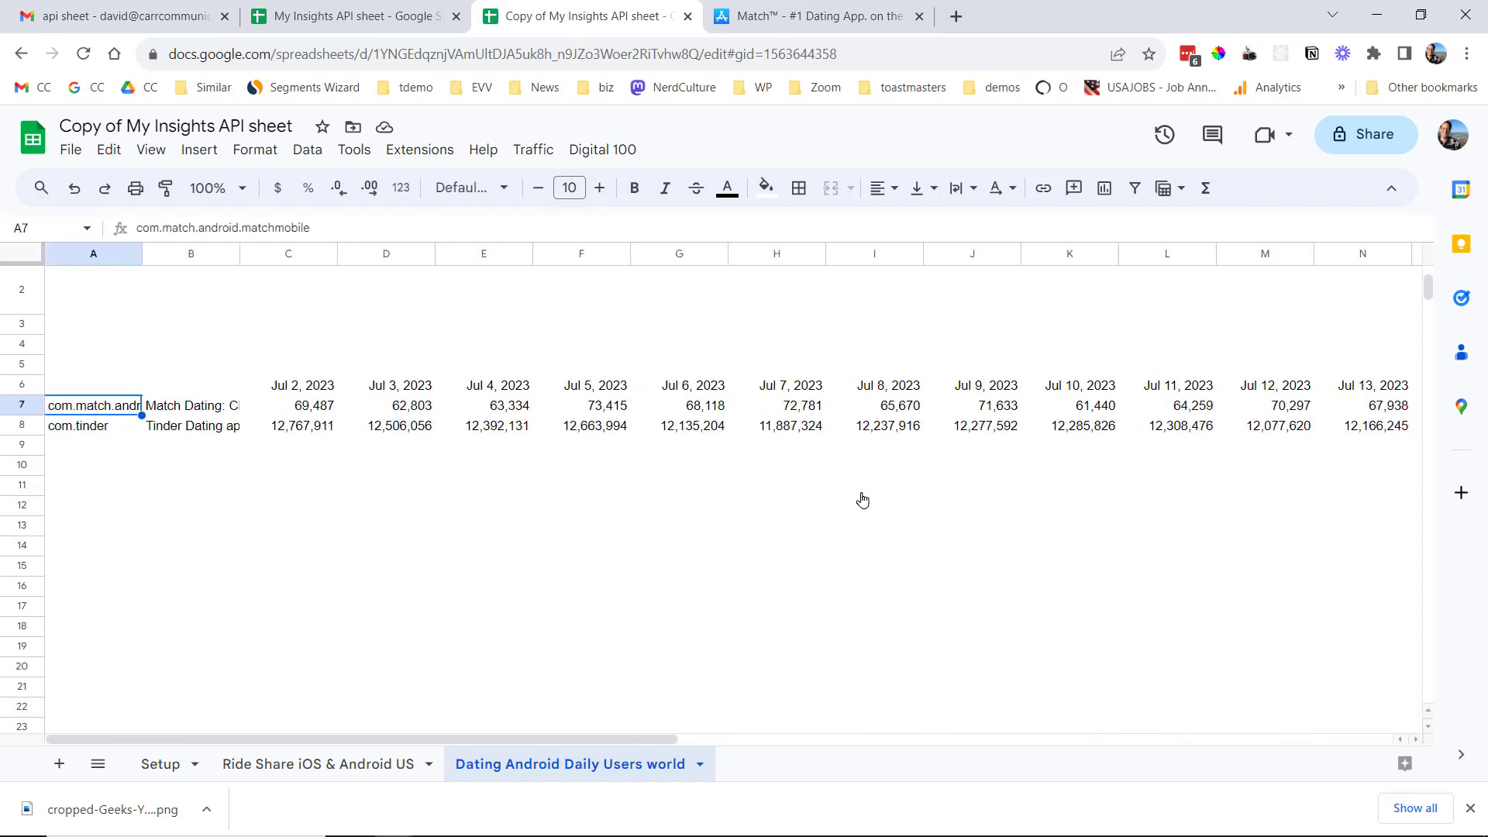
key("Up")
key("Up")
key("Up")
key("Up")
key("Up")
key("Up")
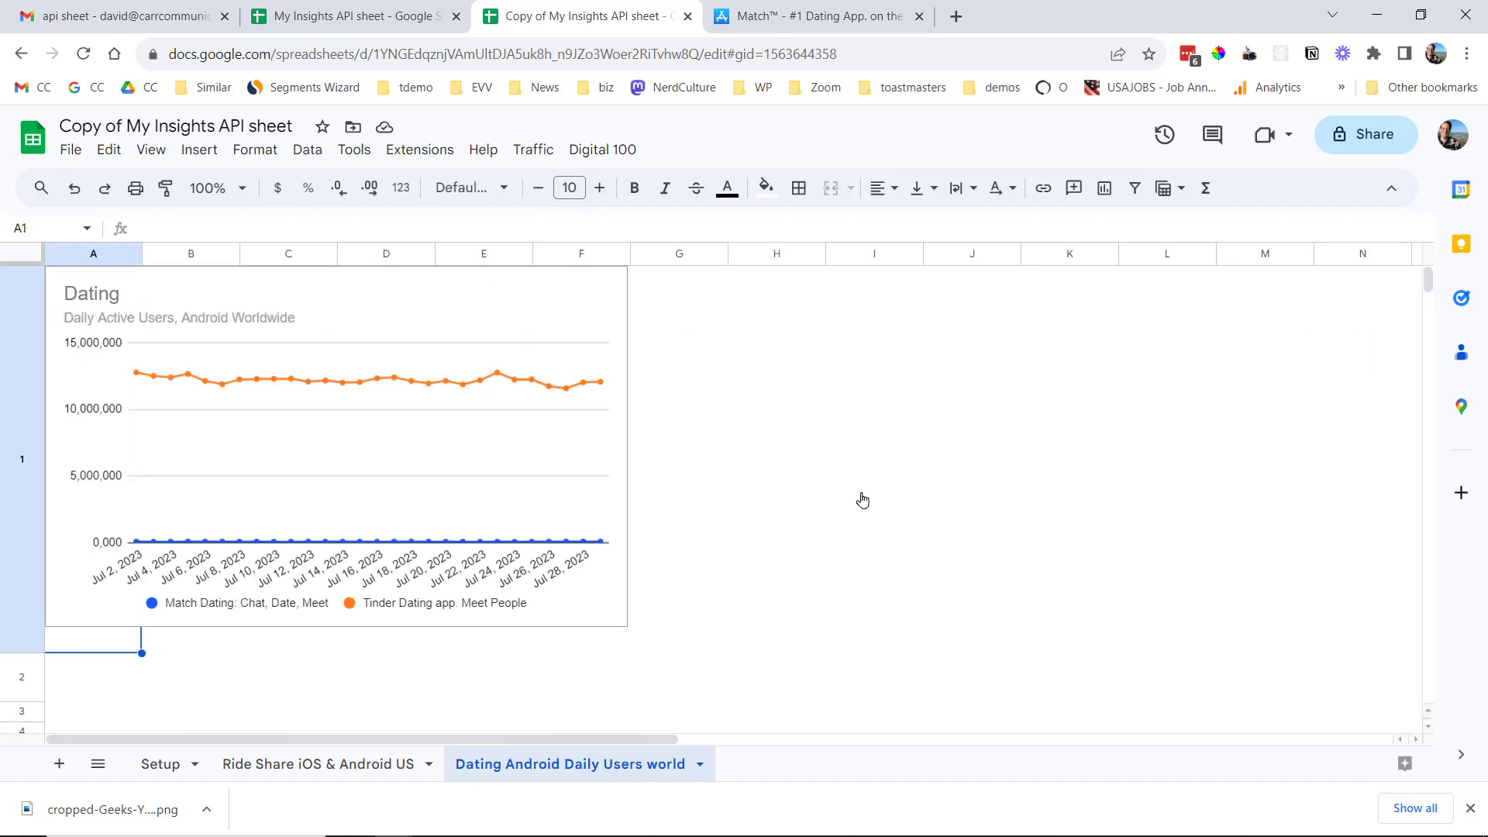
Return to the Setup sheet and run the Android Daily Time report, keeping the Dating title
left_click(176, 765)
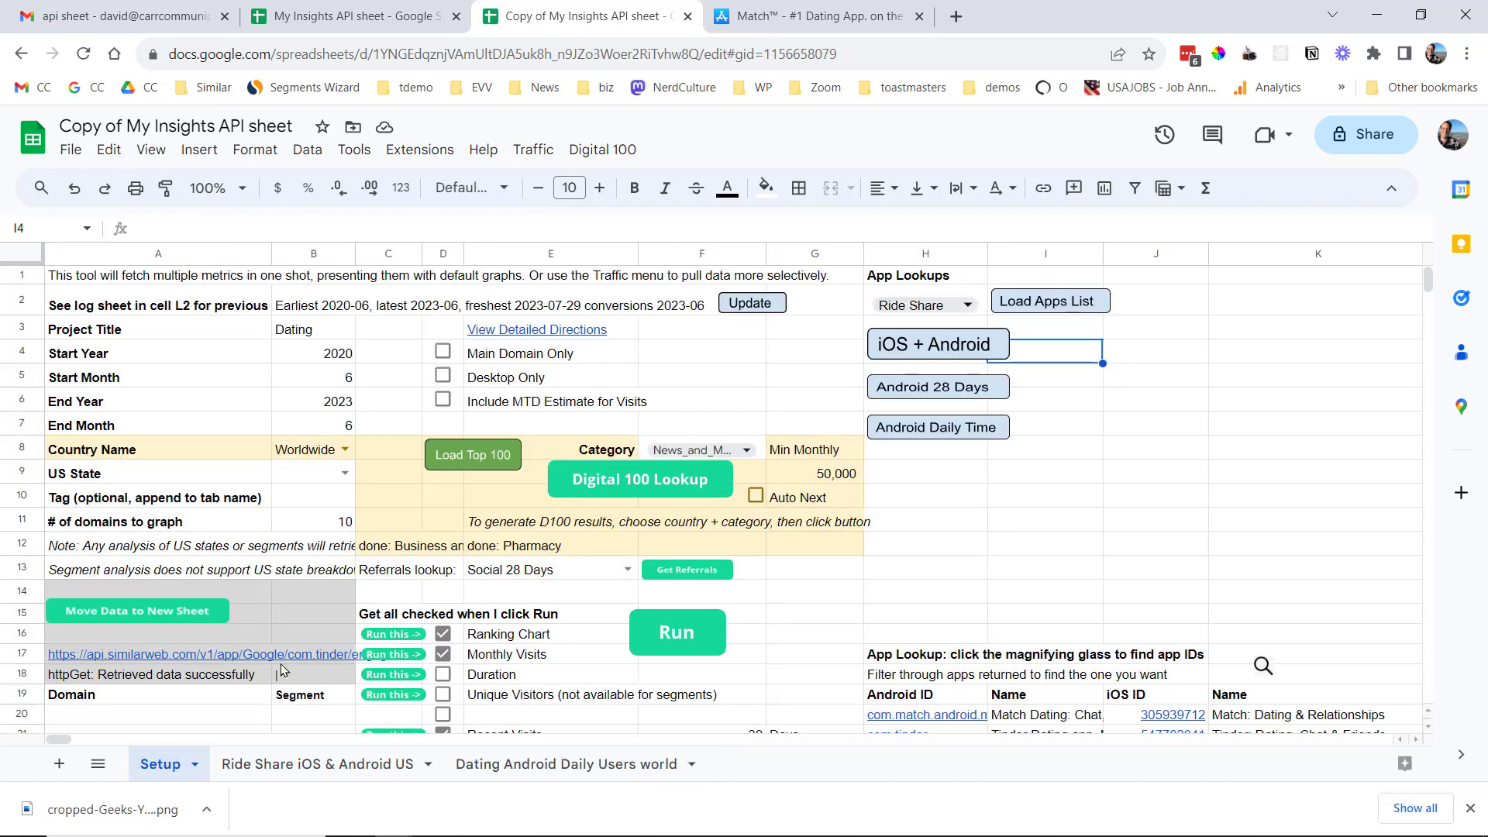
left_click(389, 597)
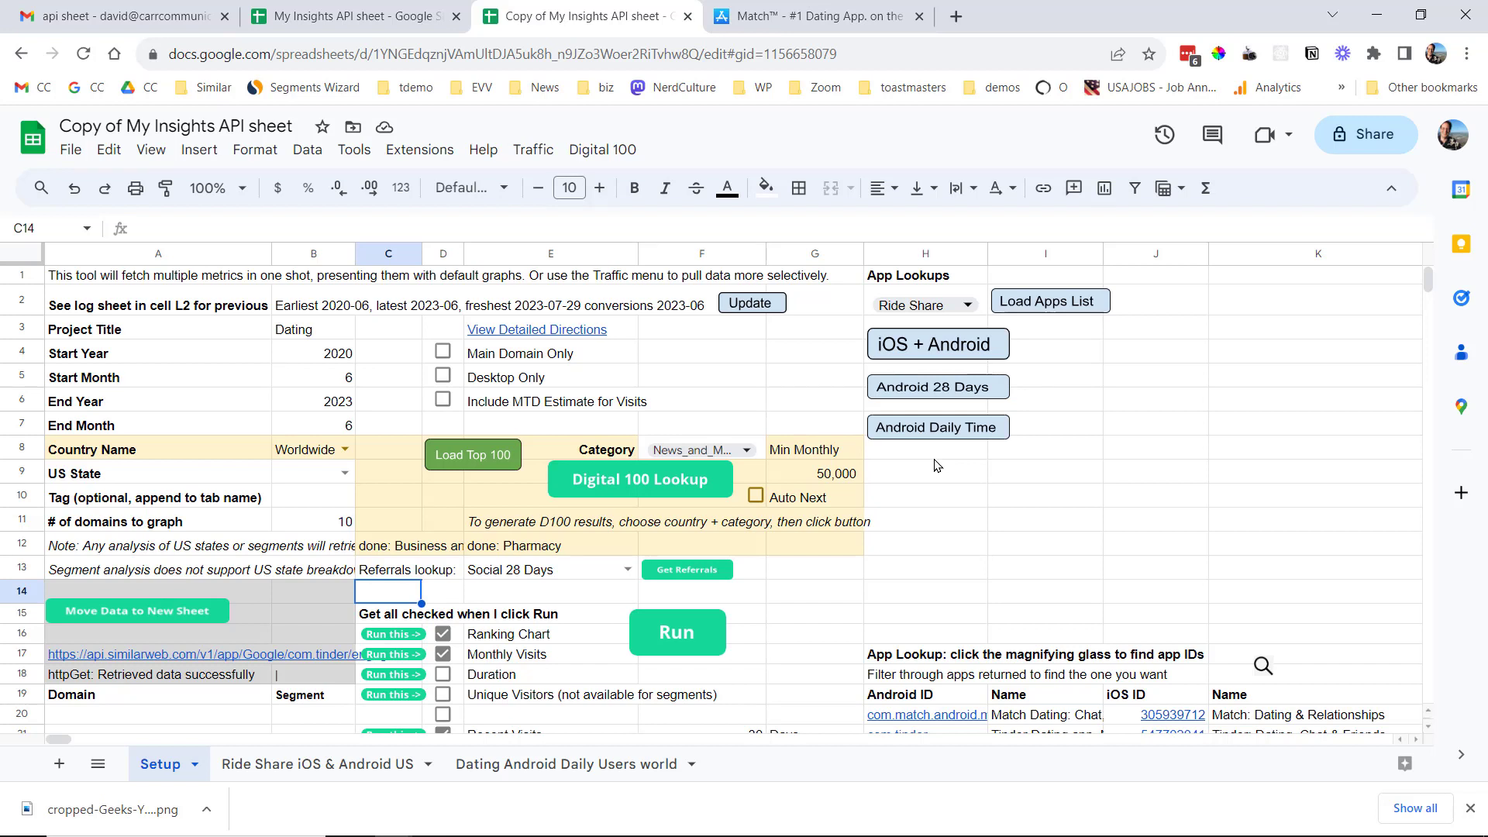
left_click(939, 431)
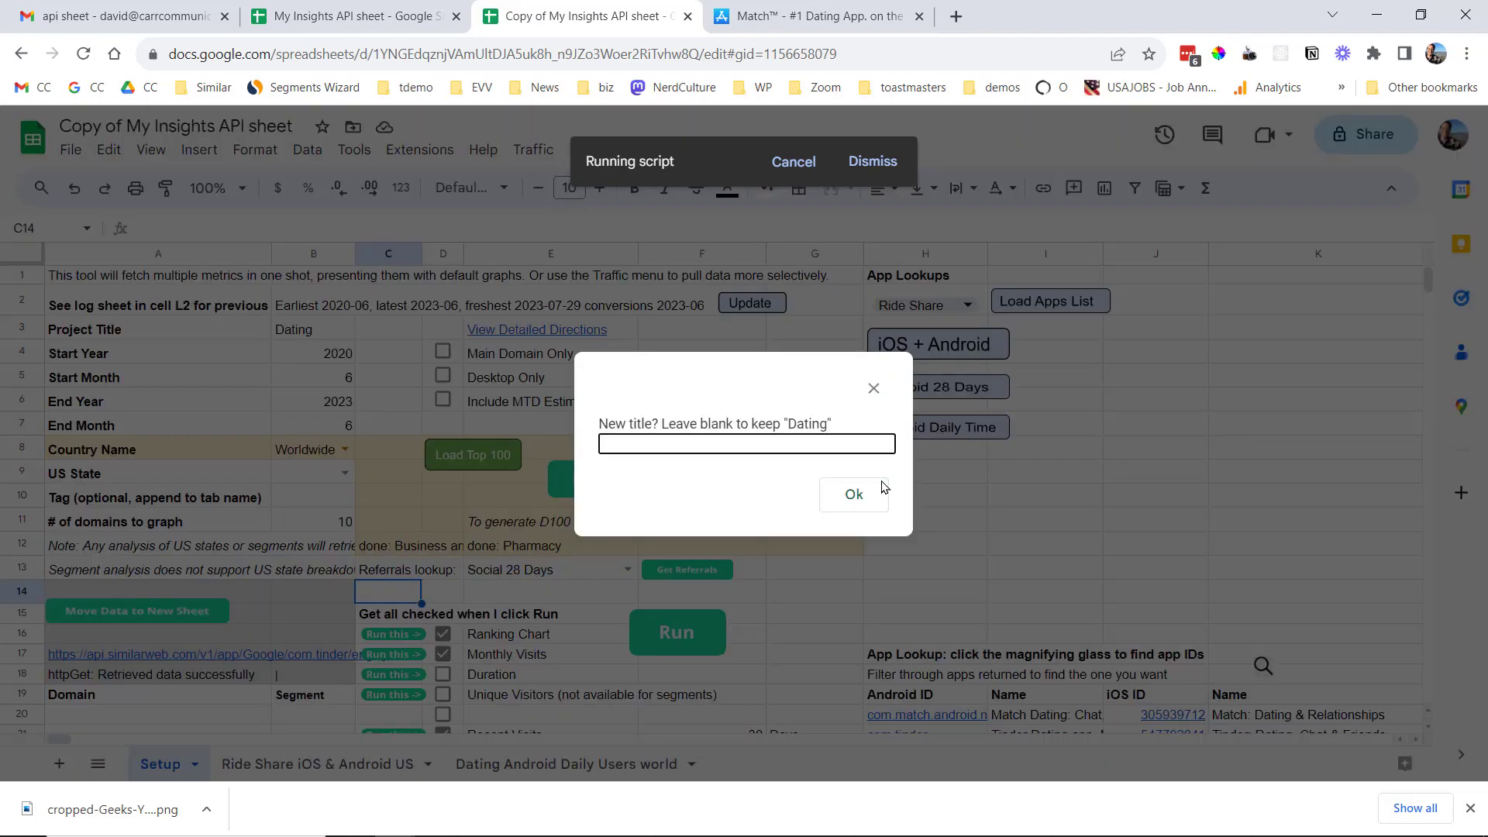
left_click(860, 495)
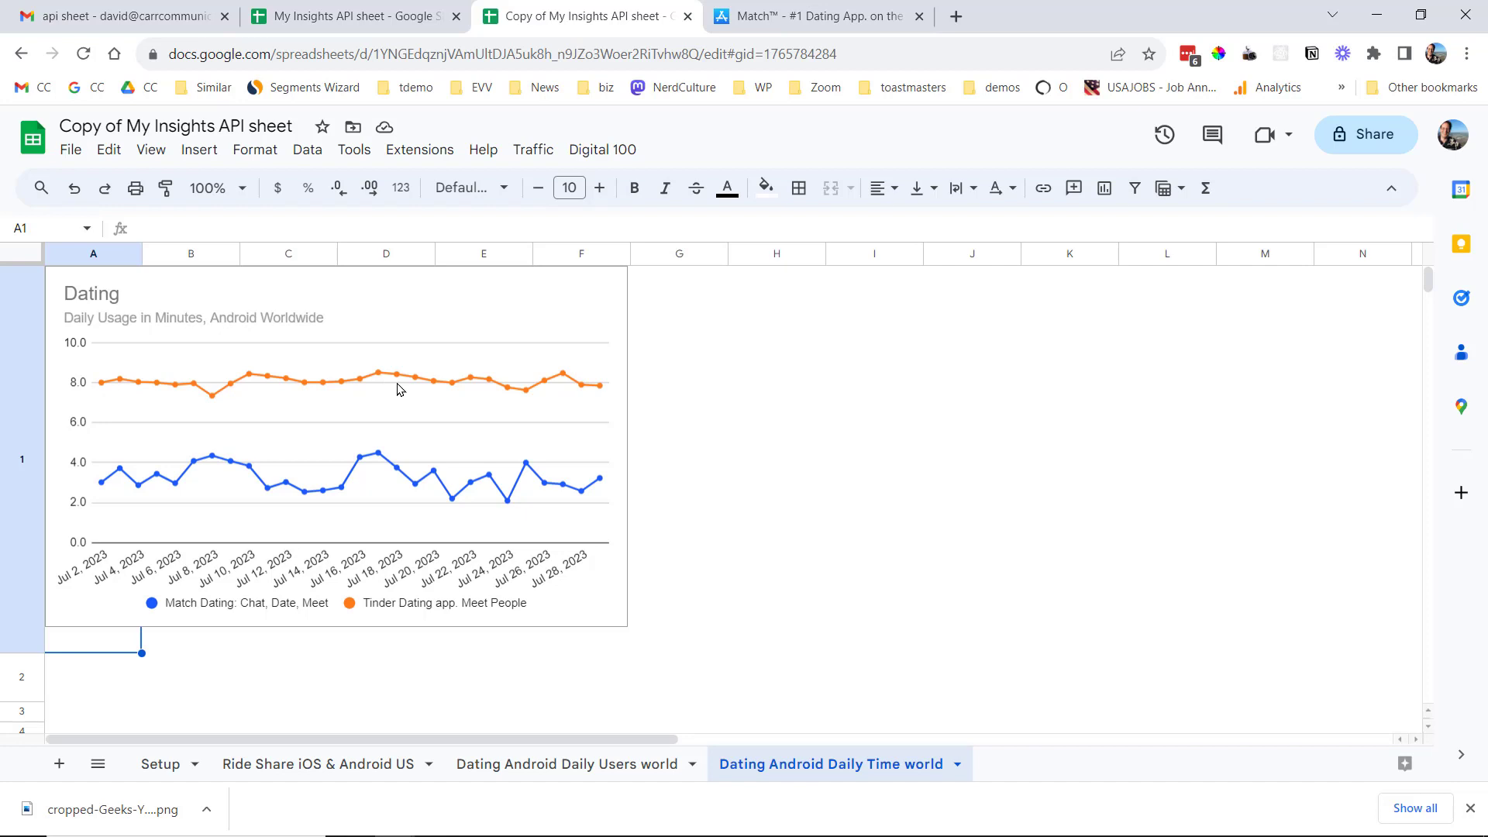
Return to the Setup sheet and review the app lookup buttons
left_click(756, 443)
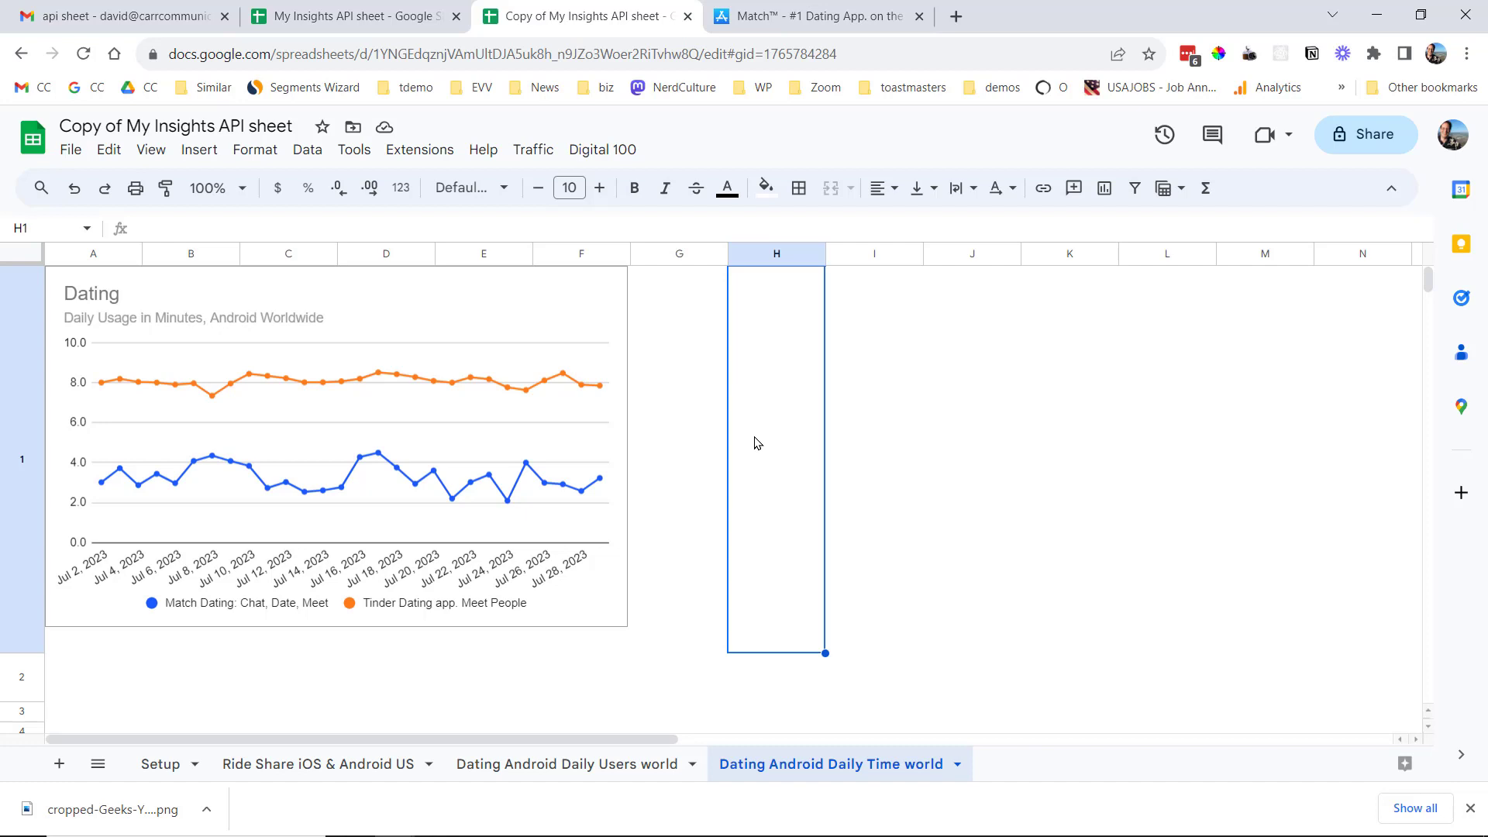
left_click(165, 767)
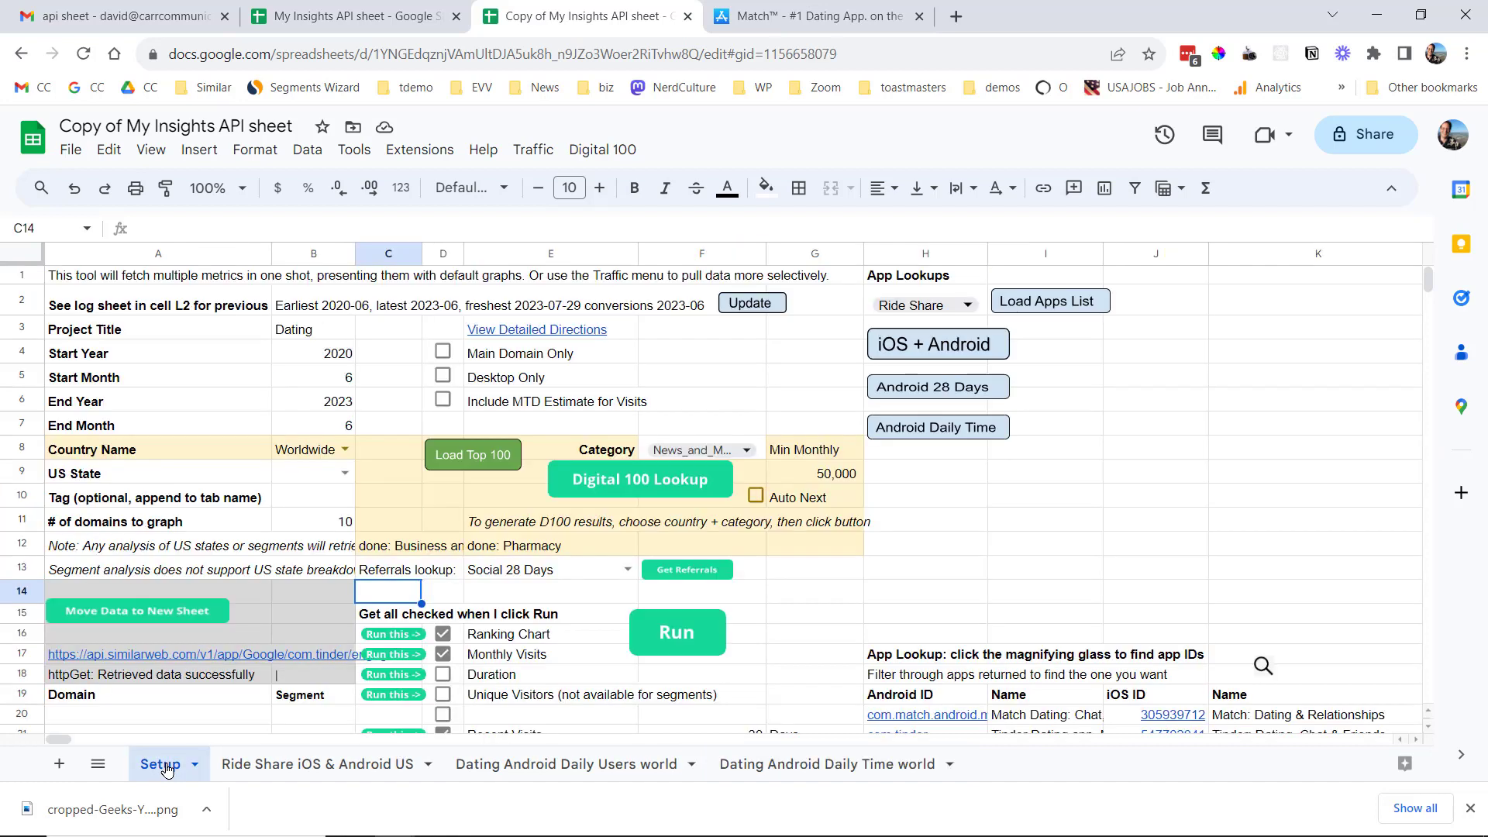
left_click(940, 509)
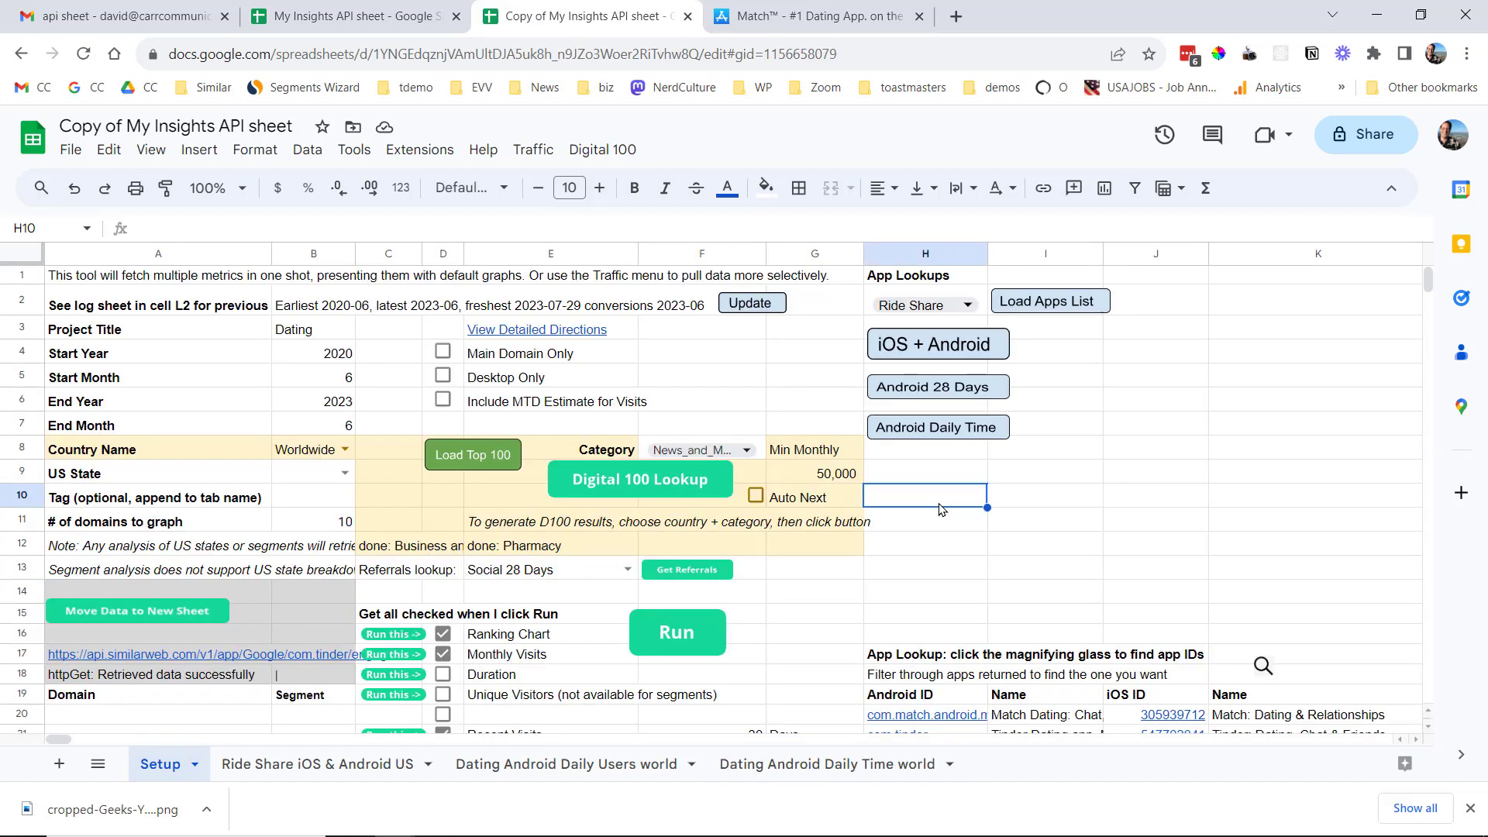
key("Up")
key("Up")
key("Up")
key("Up")
key("Up")
key("Up")
key("Up")
key("Up")
key("Up")
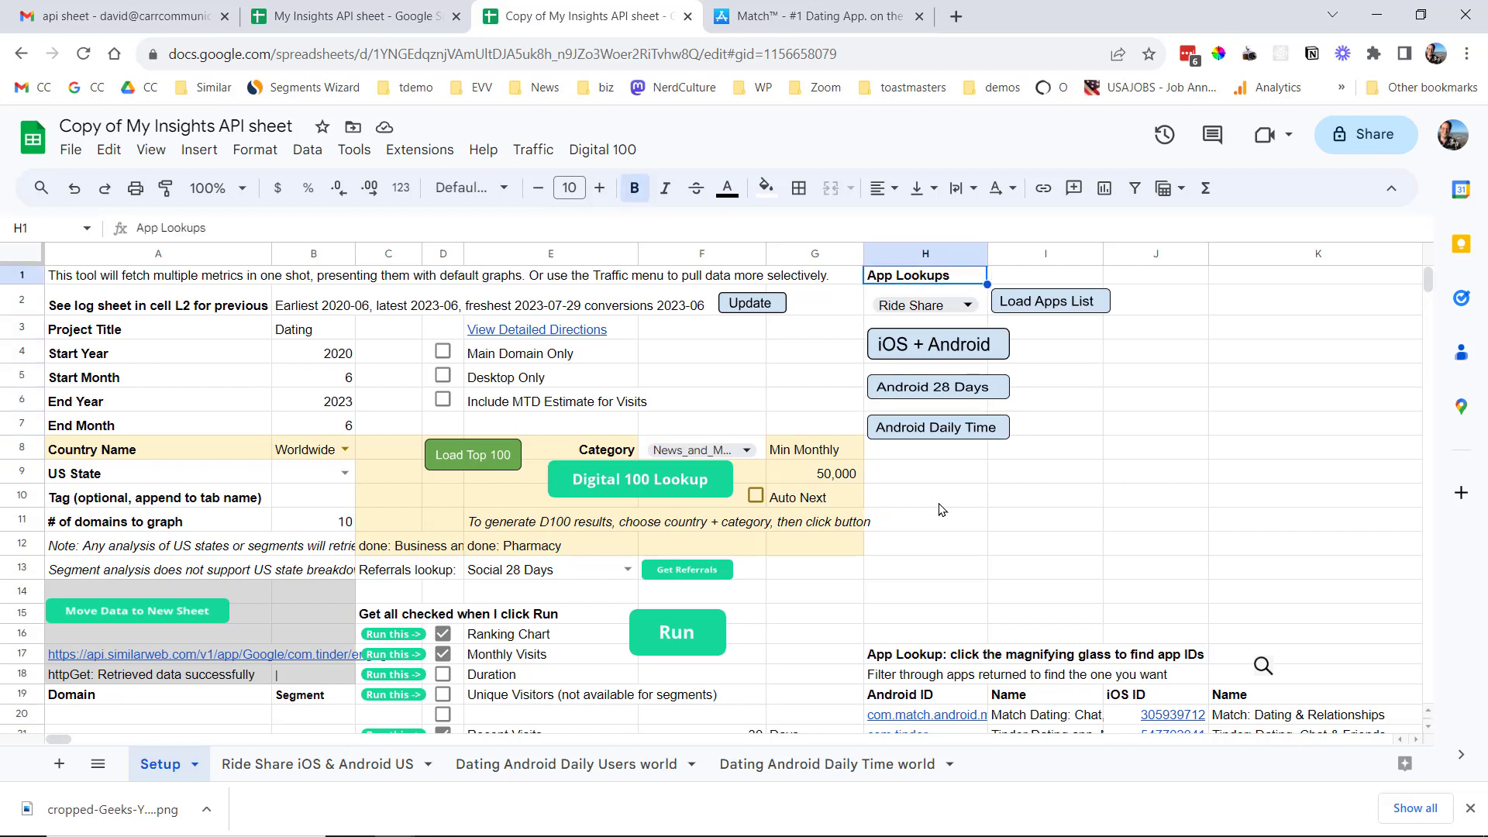
key("Down")
key("Down")
key("Down")
key("Down")
key("Down")
key("Down")
key("Down")
key("Down")
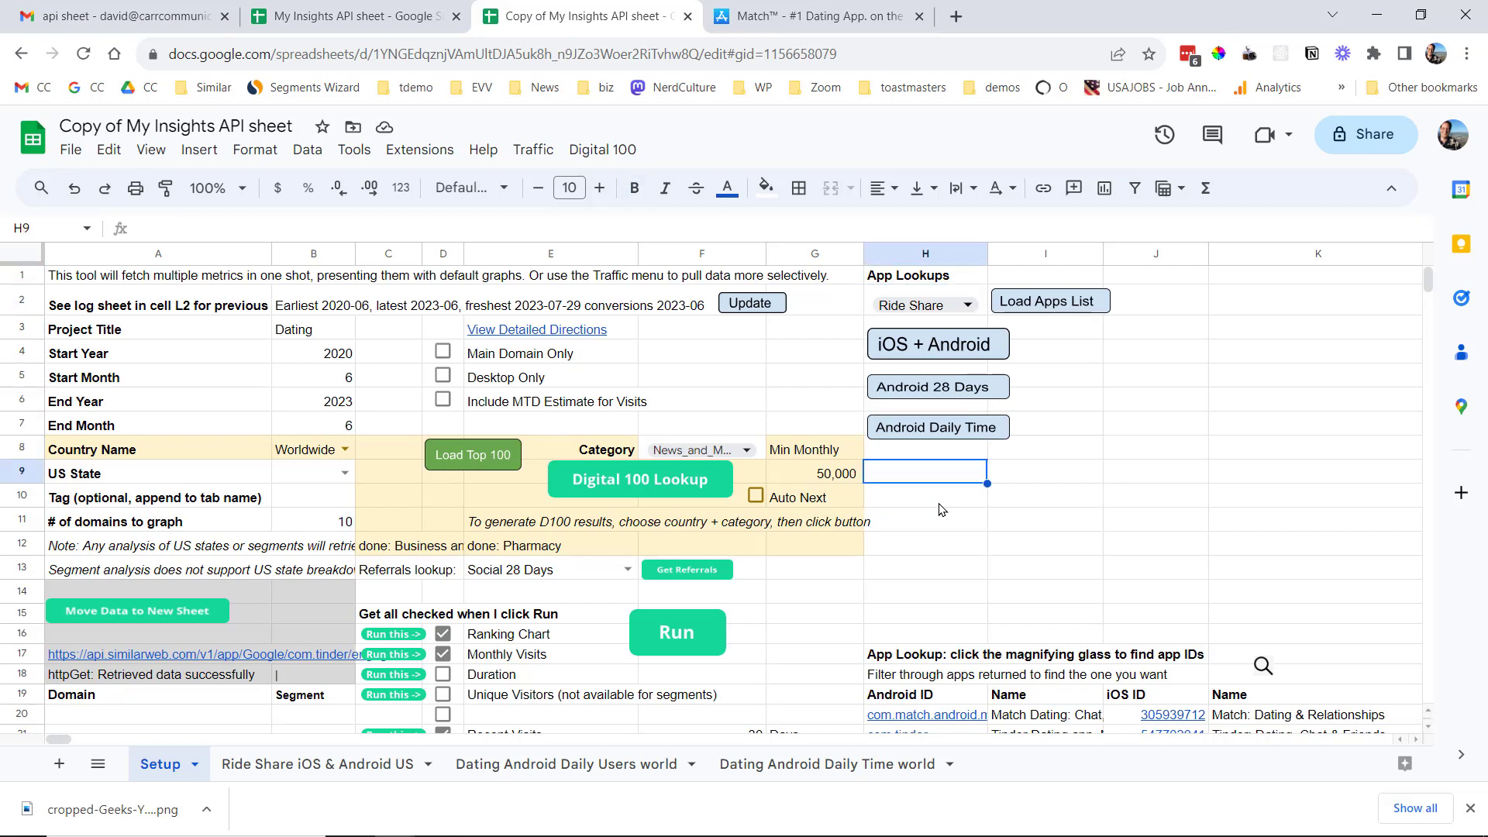